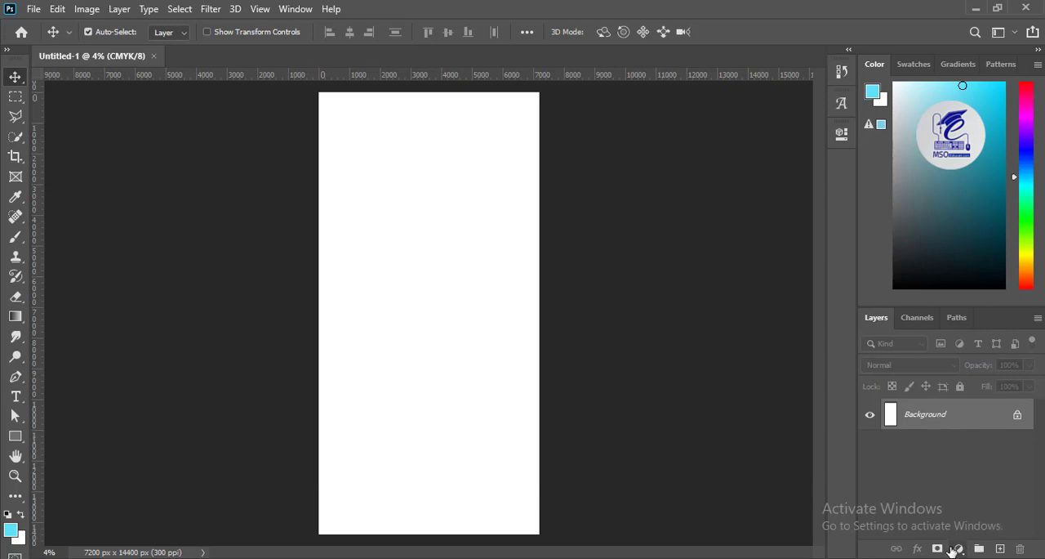
- Add a gradient fill layer over the blank canvas using the light-blue-to-white preset
click(1000, 549)
click(959, 549)
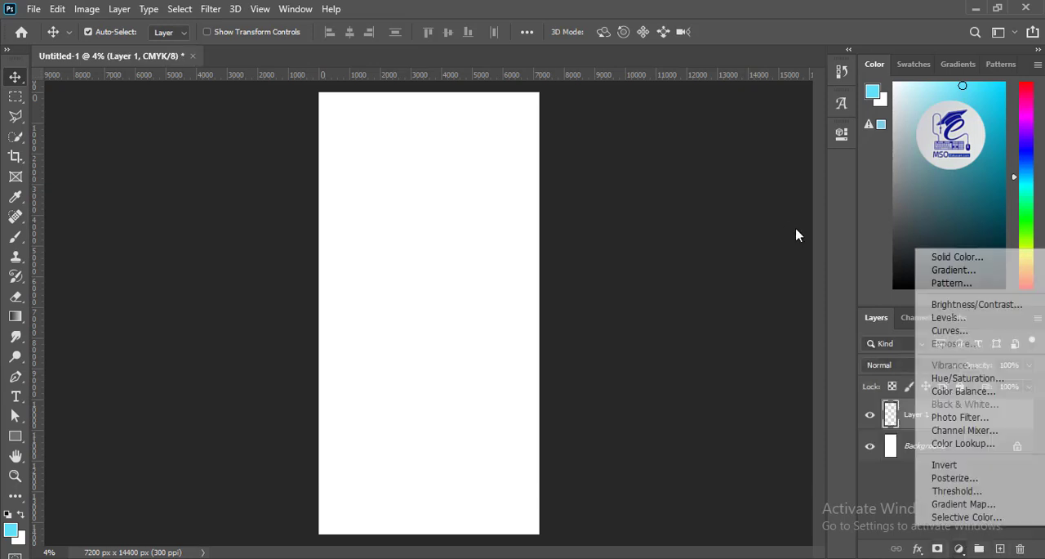
click(966, 272)
drag(881, 95, 742, 107)
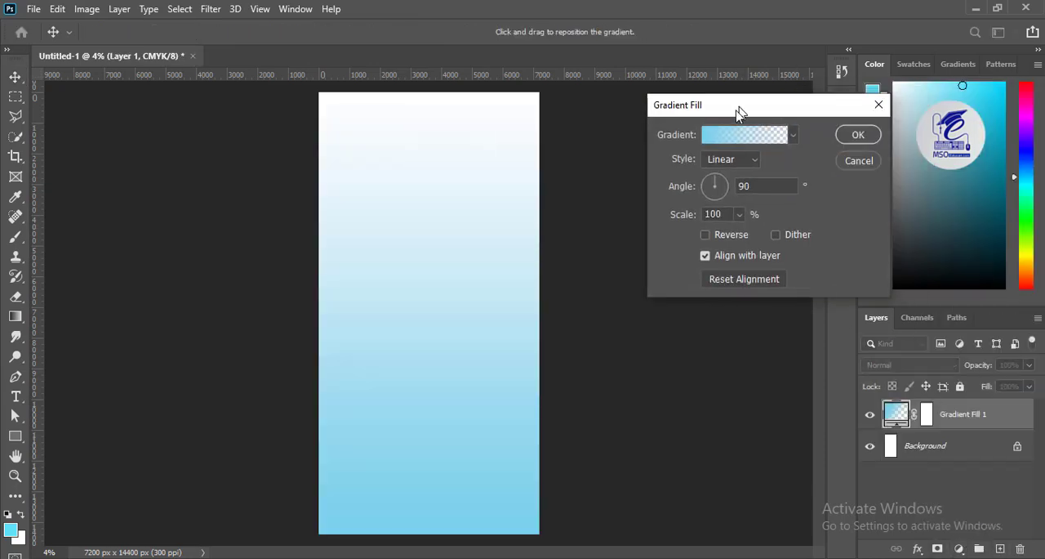
click(731, 140)
click(593, 209)
click(614, 228)
click(881, 193)
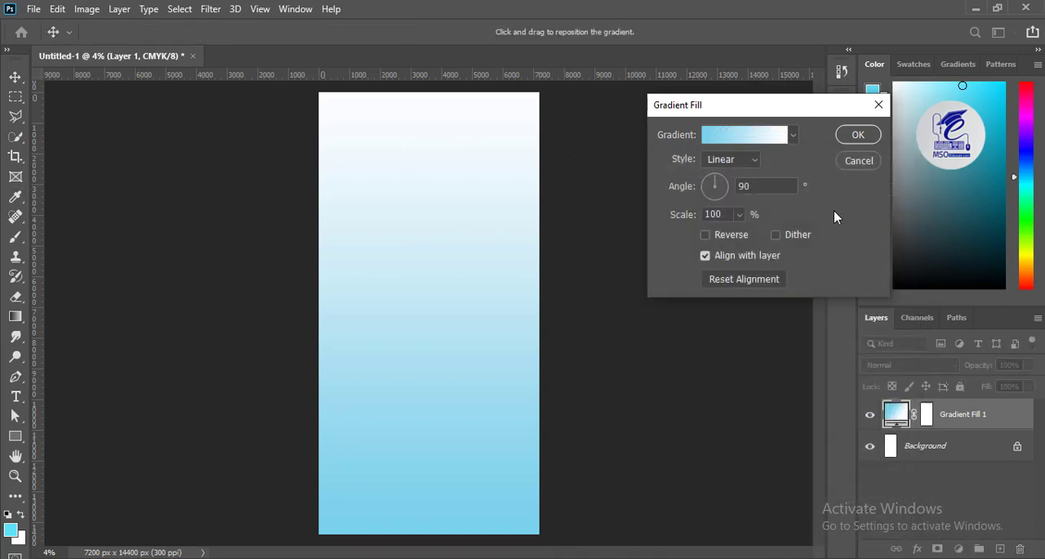
- Change the gradient's starting color stop to bright green (59ff43)
click(731, 135)
click(588, 442)
double_click(590, 445)
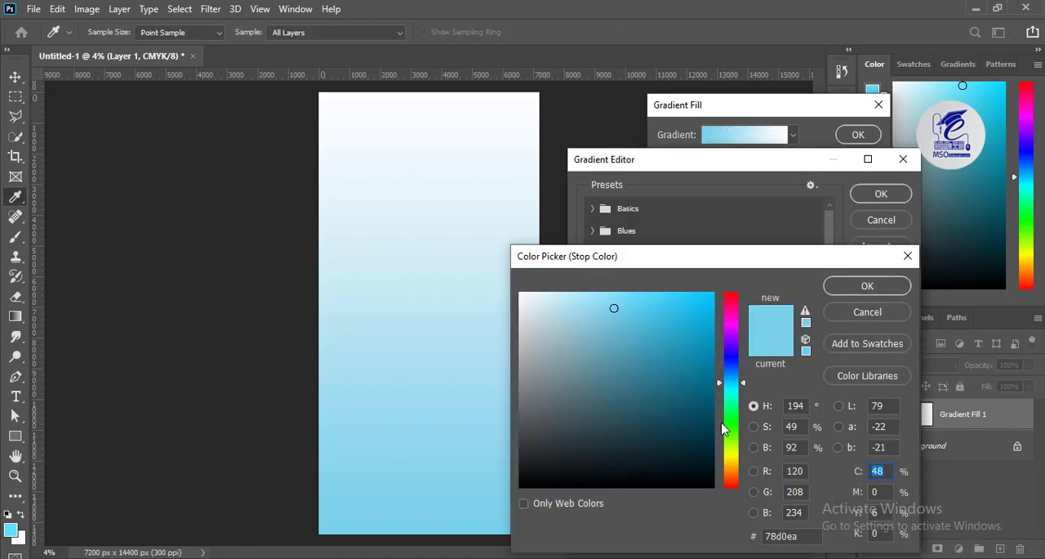
click(724, 427)
mouse_move(663, 311)
mouse_down()
mouse_move(654, 301)
mouse_move(673, 303)
mouse_move(659, 292)
mouse_up()
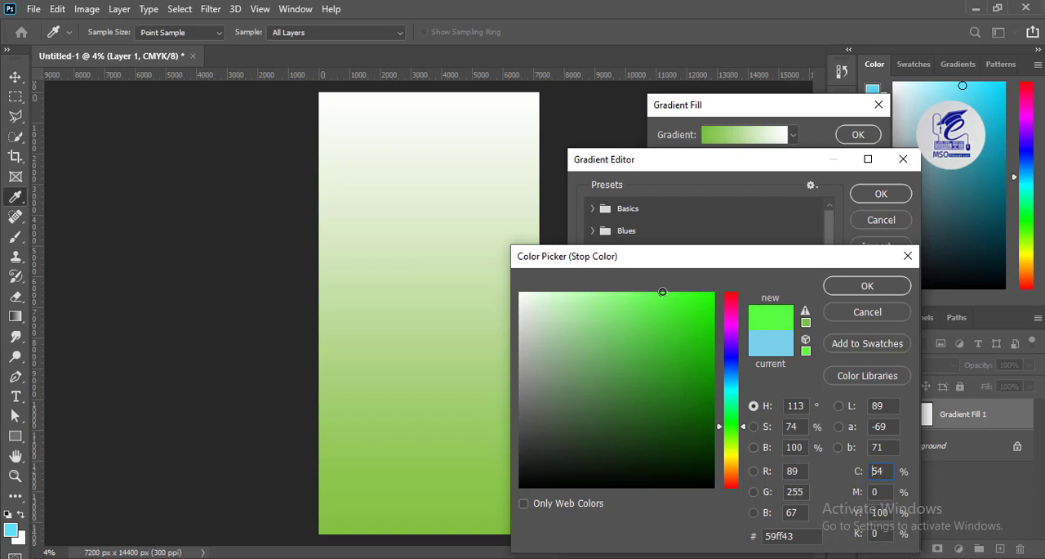
click(867, 285)
- Change the gradient's end color stop to a very pale green (e2ffd4) and accept the edited gradient
click(897, 442)
double_click(898, 443)
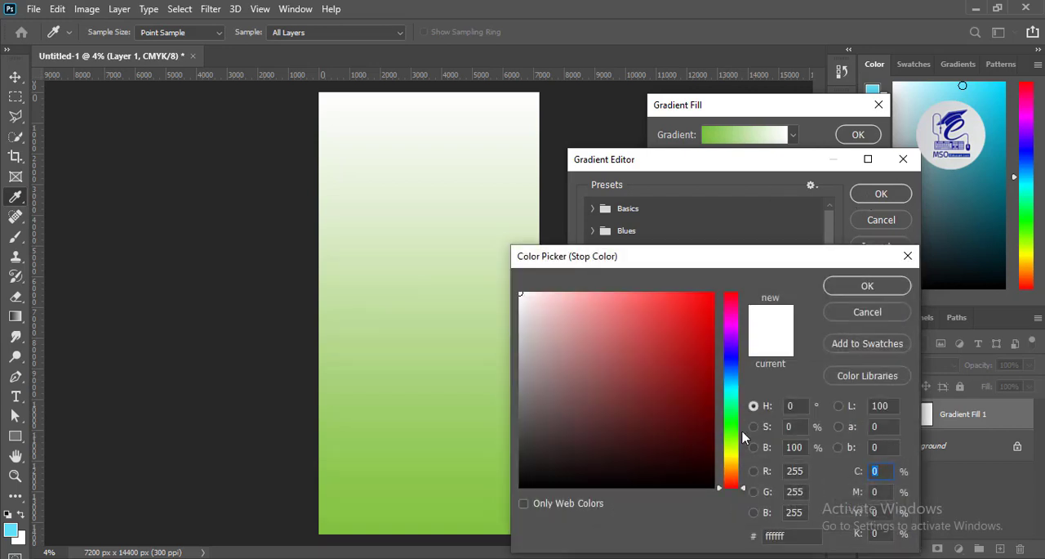
click(731, 432)
click(577, 313)
drag(577, 313, 552, 290)
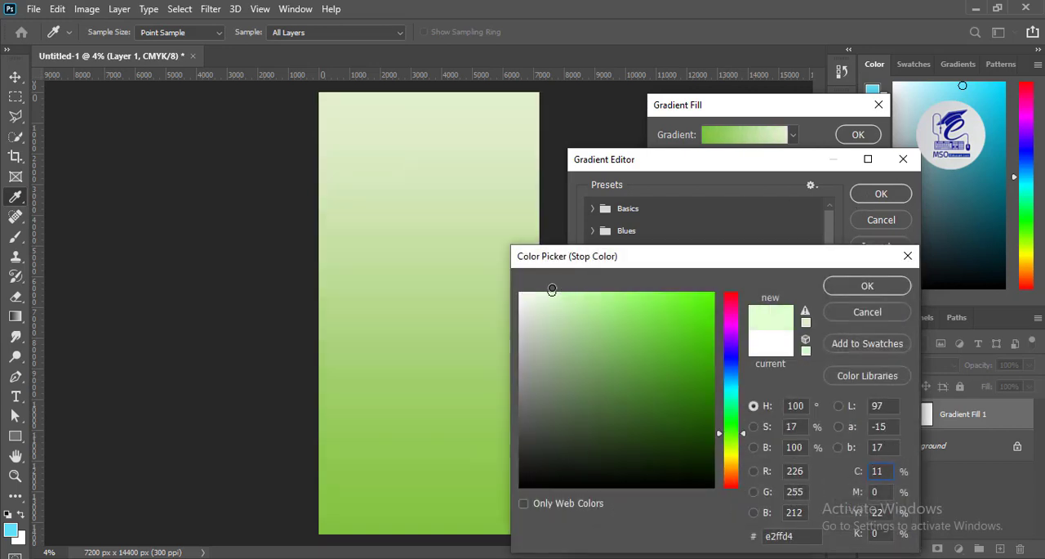
click(867, 285)
click(882, 194)
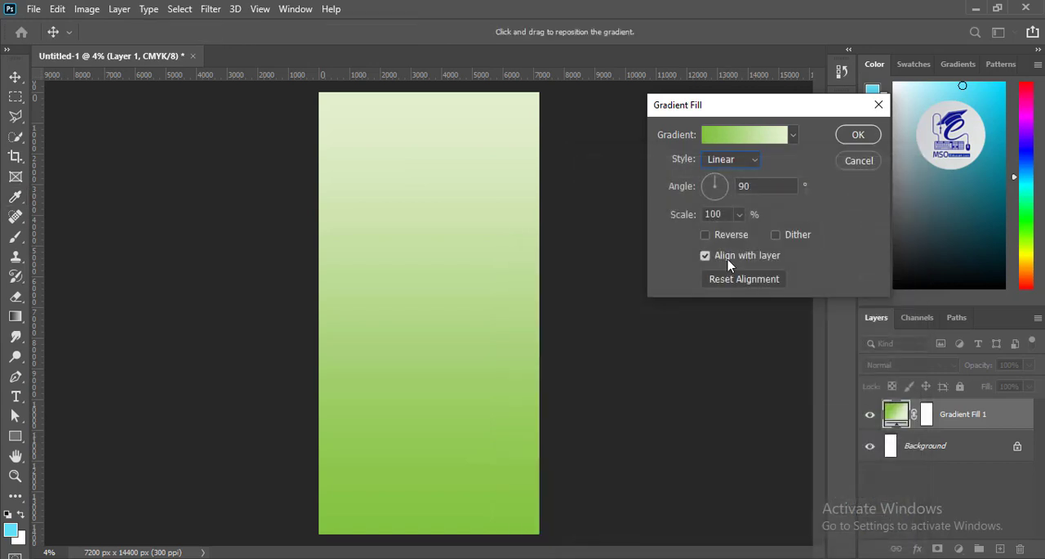
- Set the gradient angle to -92.85° and change its starting stop to a softer green (96da52)
click(714, 204)
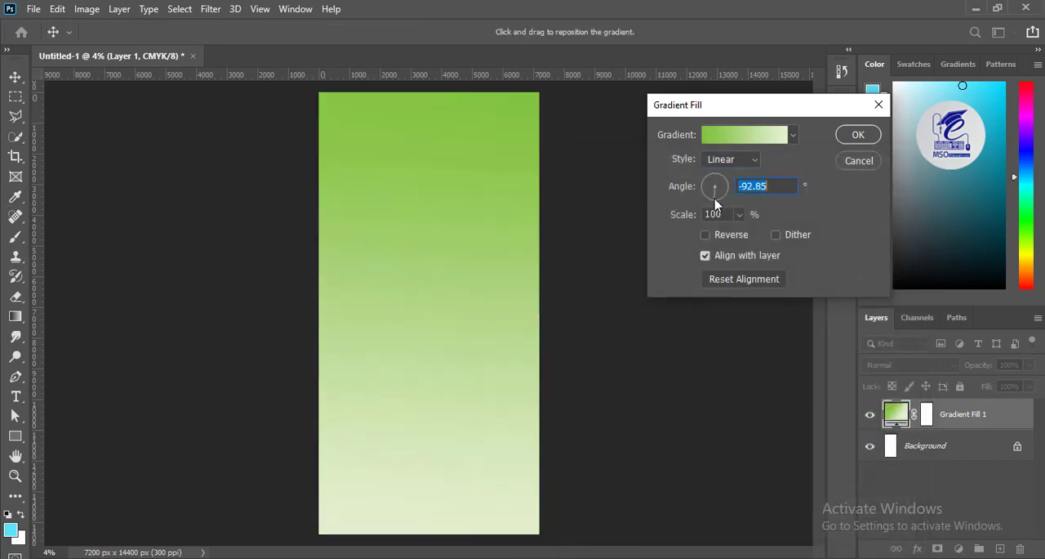
click(714, 136)
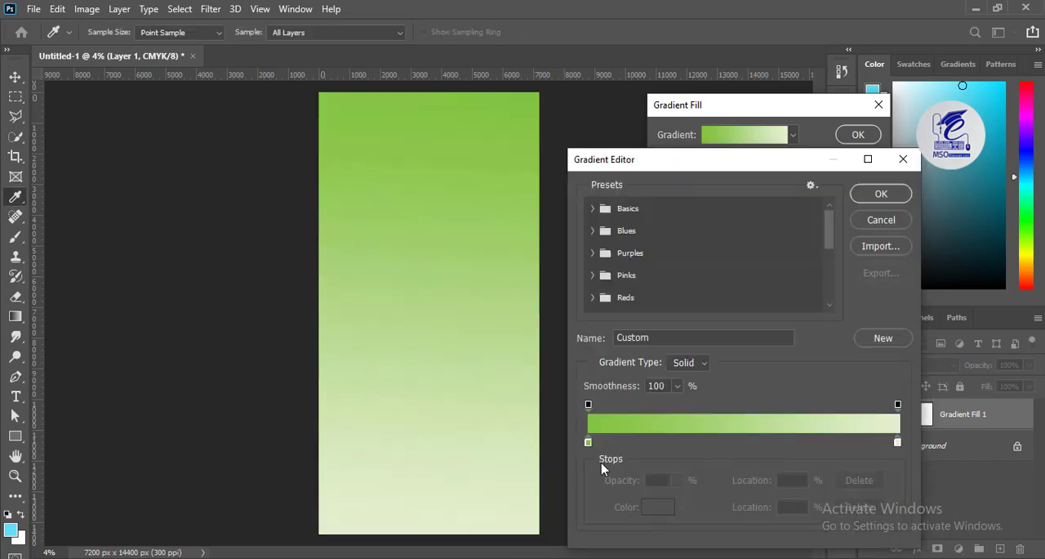
double_click(588, 438)
click(653, 321)
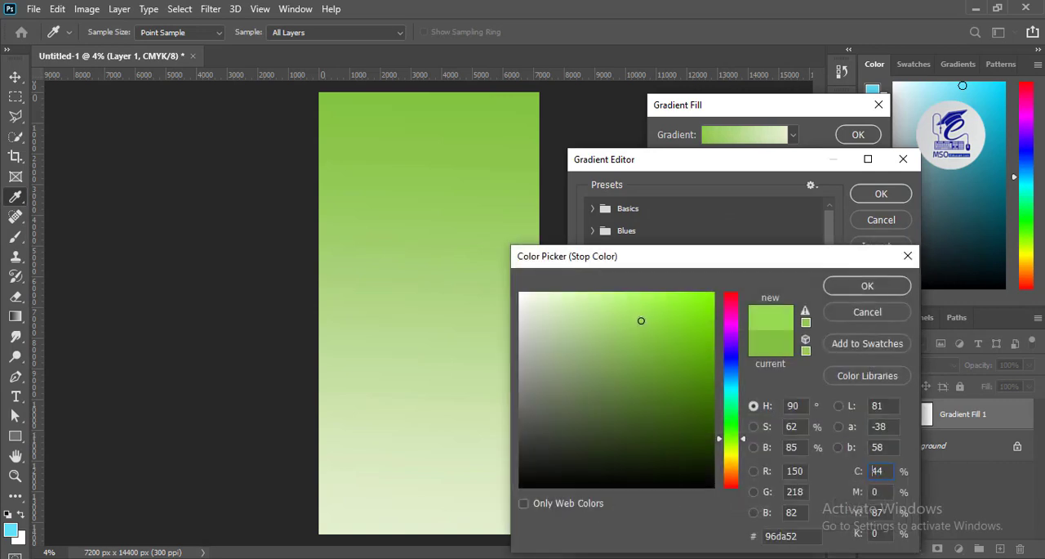
click(849, 286)
- Change the gradient's end stop to pale lime green and apply the gradient fill
double_click(897, 443)
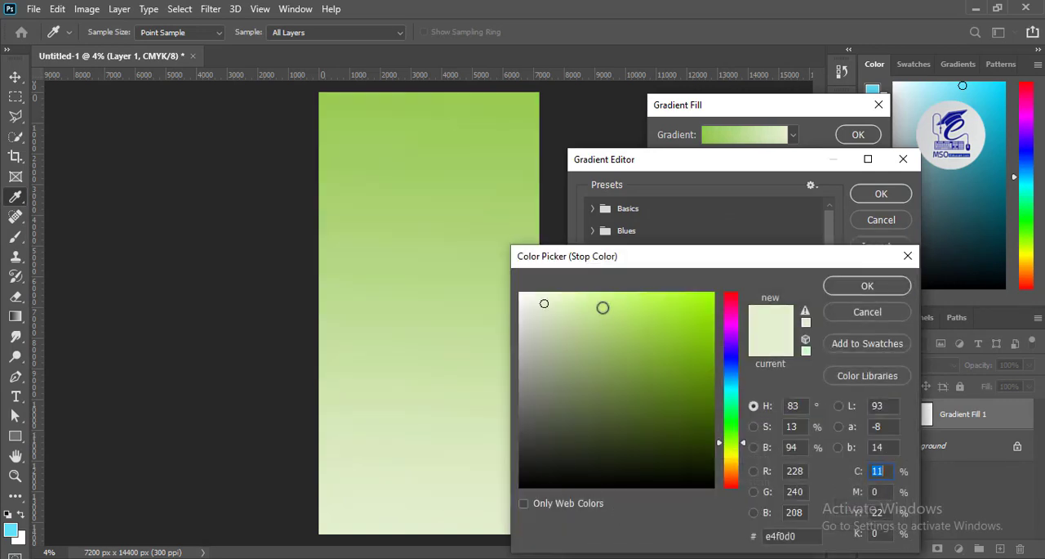
click(579, 295)
click(863, 287)
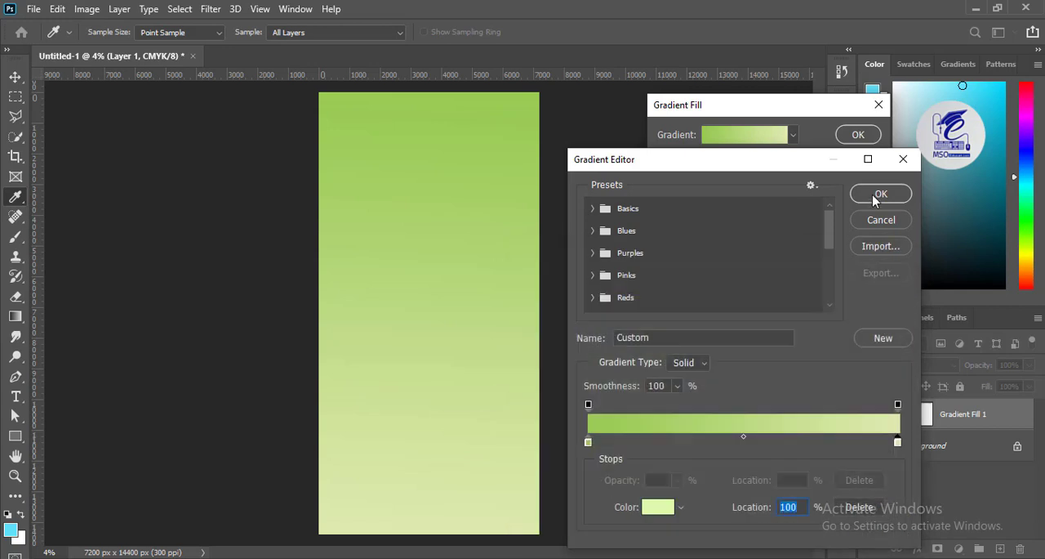
click(875, 198)
click(854, 142)
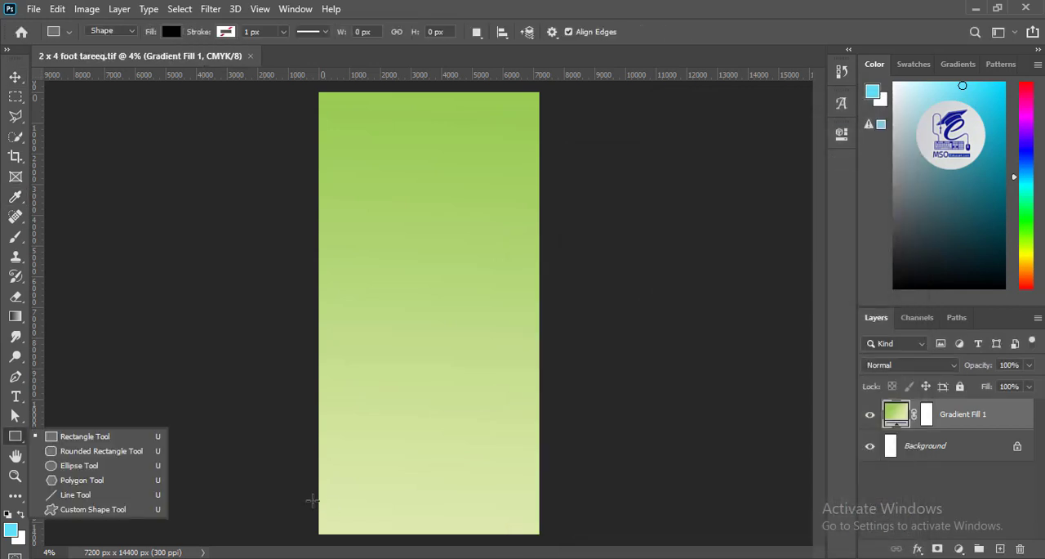
- Draw a rectangle of about 8100 × 1400 px across the canvas's bottom edge and fill it with dark green (588111)
drag(307, 495, 556, 539)
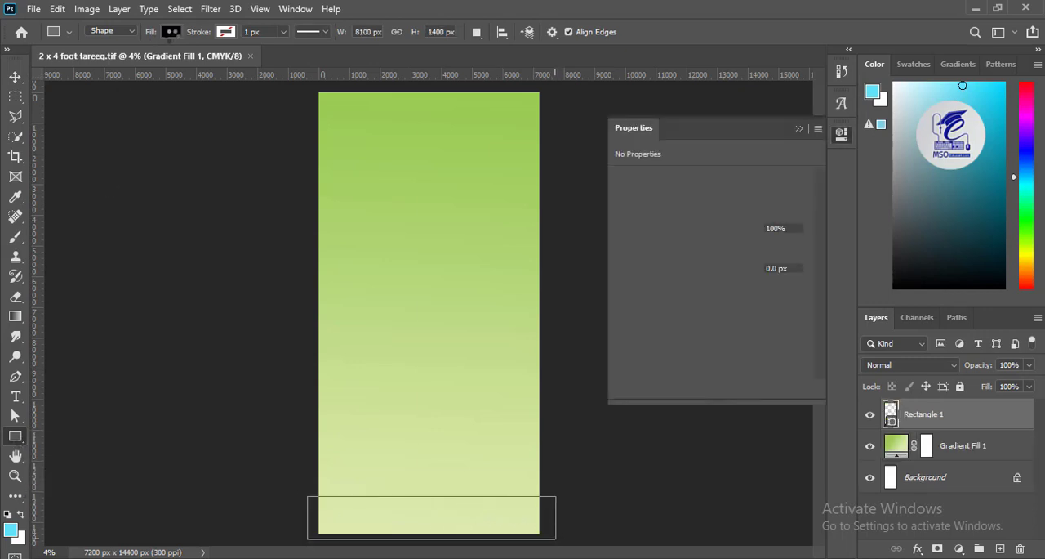
click(171, 32)
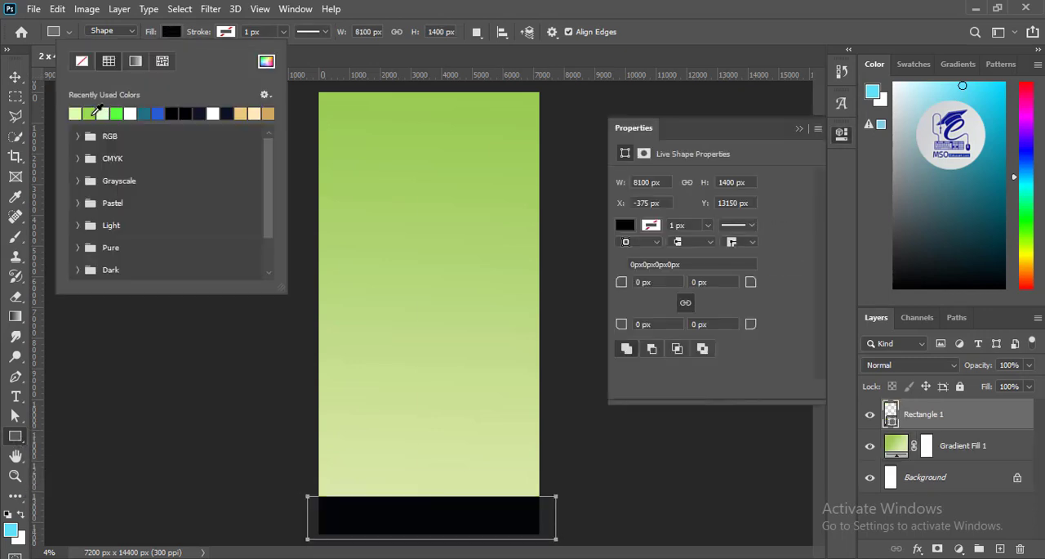
click(266, 63)
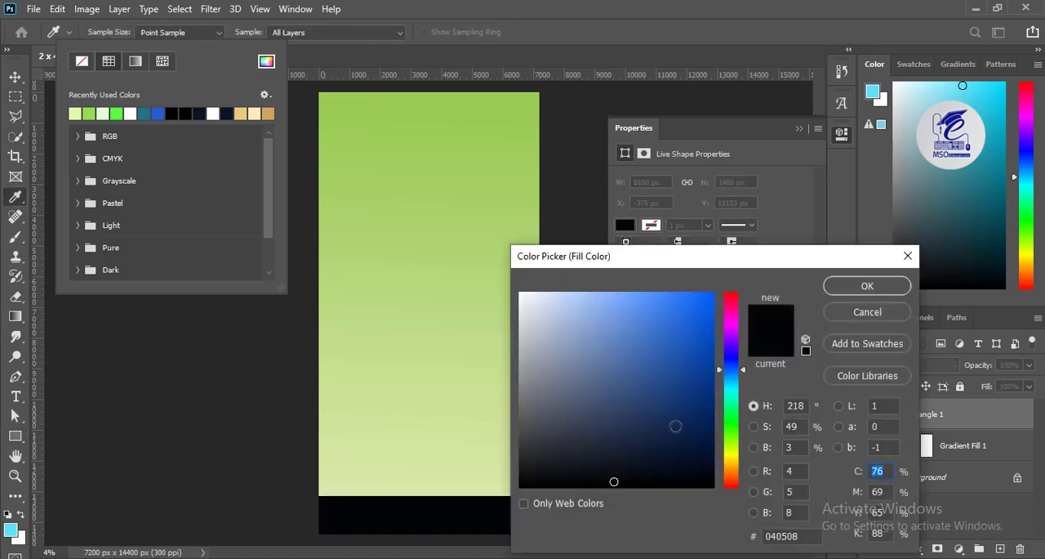
click(732, 445)
click(689, 389)
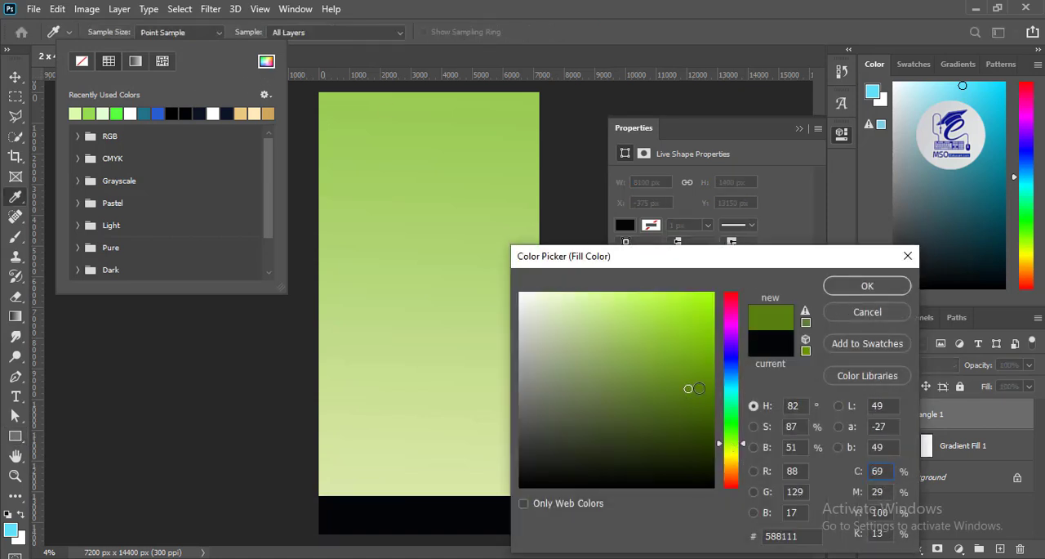
click(867, 286)
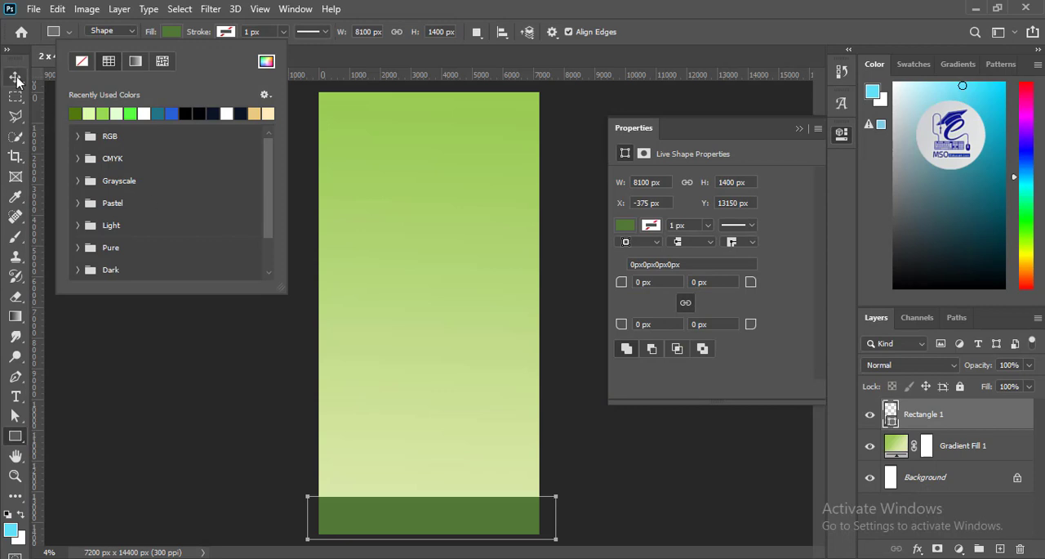
click(17, 80)
- Change the bottom rectangle's fill to a darker olive green (566f11)
click(16, 436)
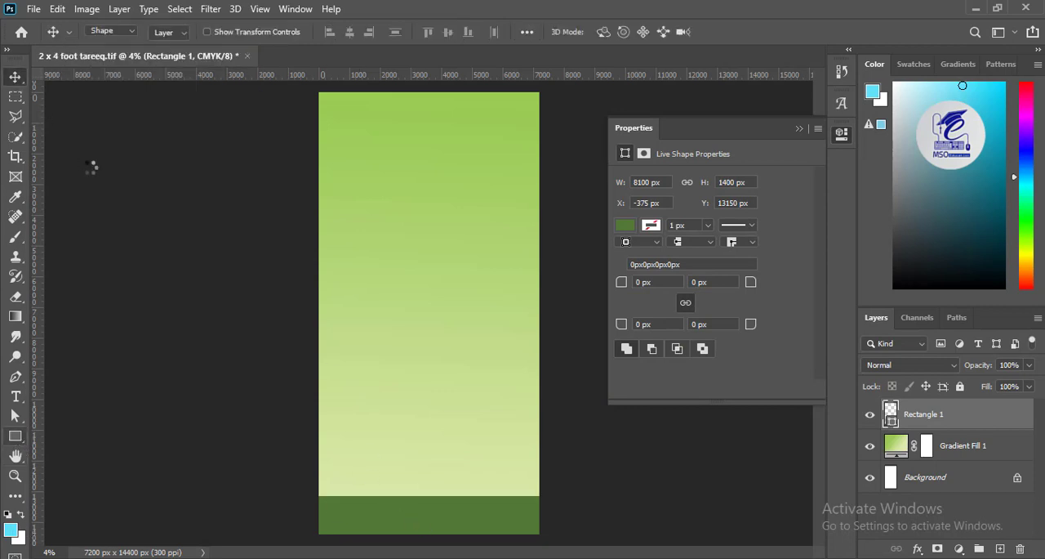
click(169, 33)
click(266, 61)
click(856, 287)
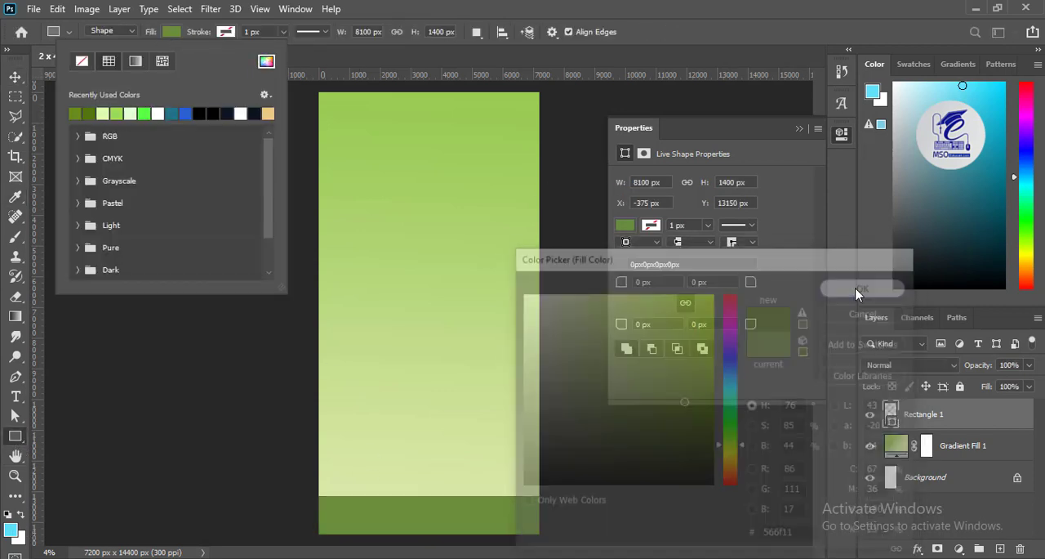
click(14, 78)
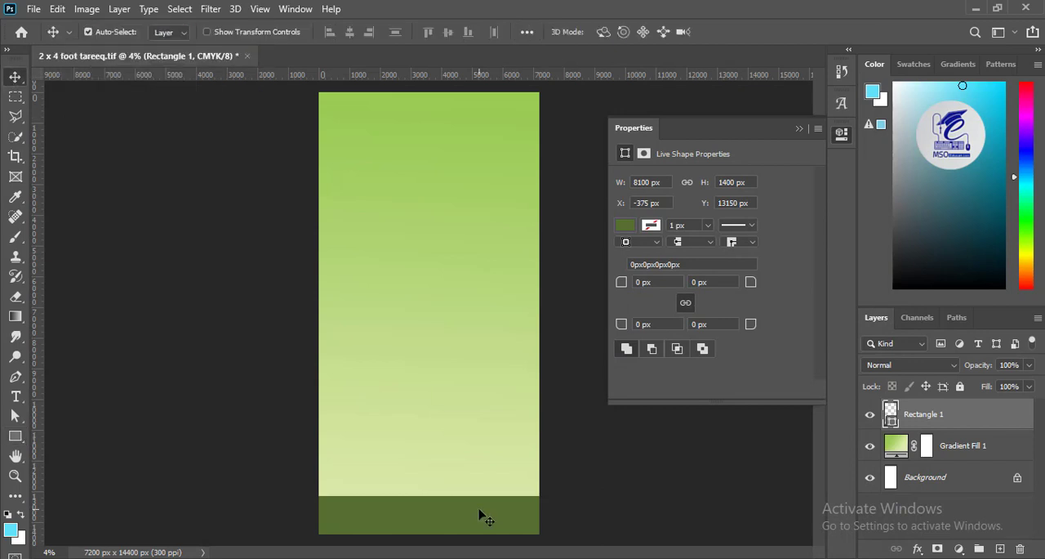
- Duplicate the olive band, place one band at about Y 12100 px, and fill that upper band with dark red
drag(481, 514, 453, 488)
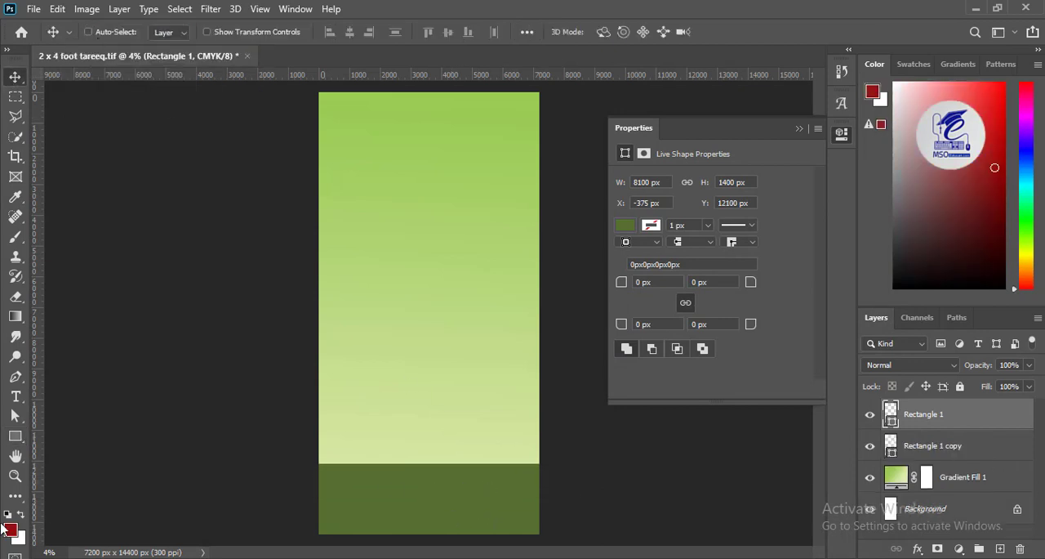
click(10, 530)
click(862, 289)
click(16, 437)
click(173, 34)
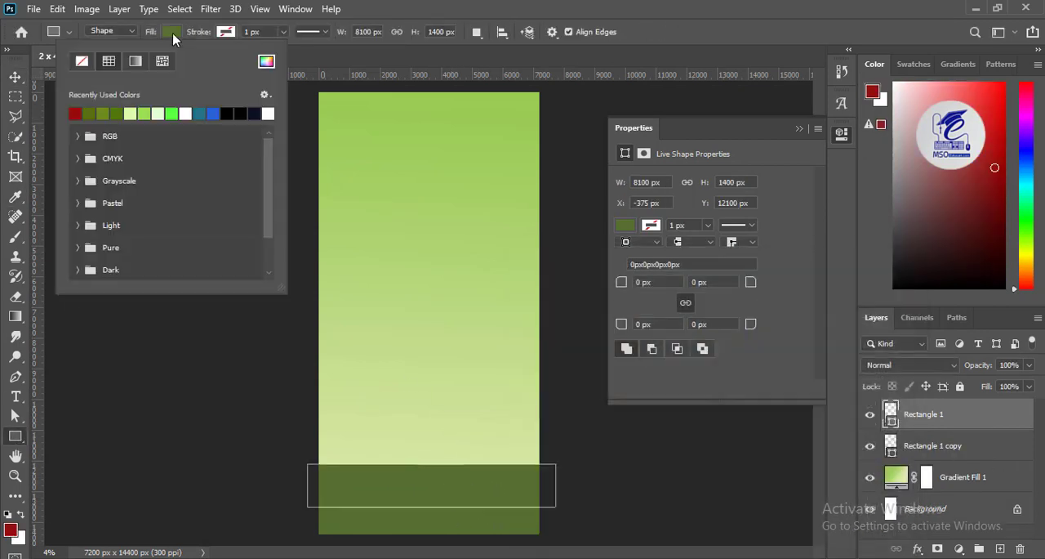
click(75, 113)
click(14, 79)
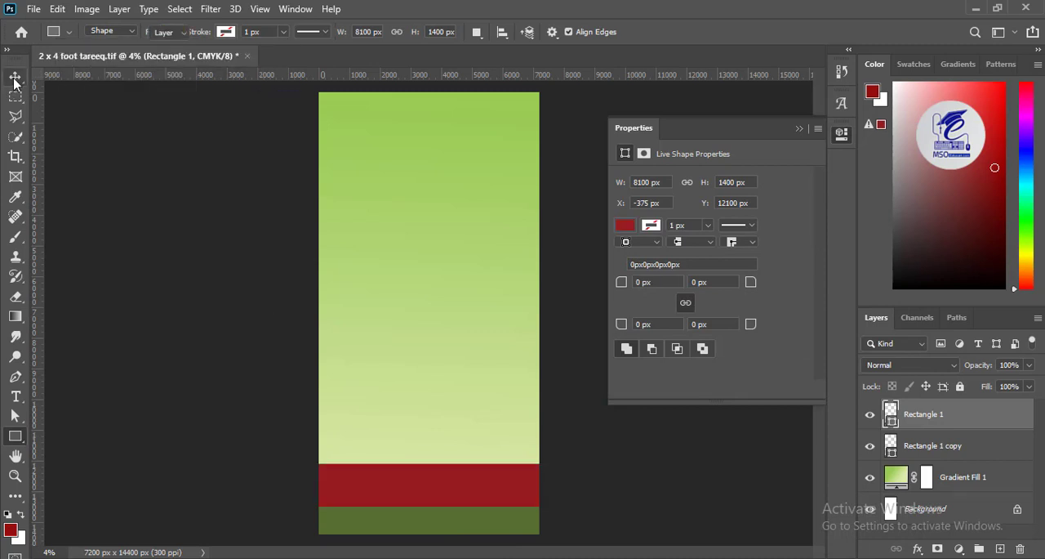
- Bring the olive band in front of the red one and lower the red band until only a thin strip shows above it
click(935, 446)
drag(935, 447, 931, 412)
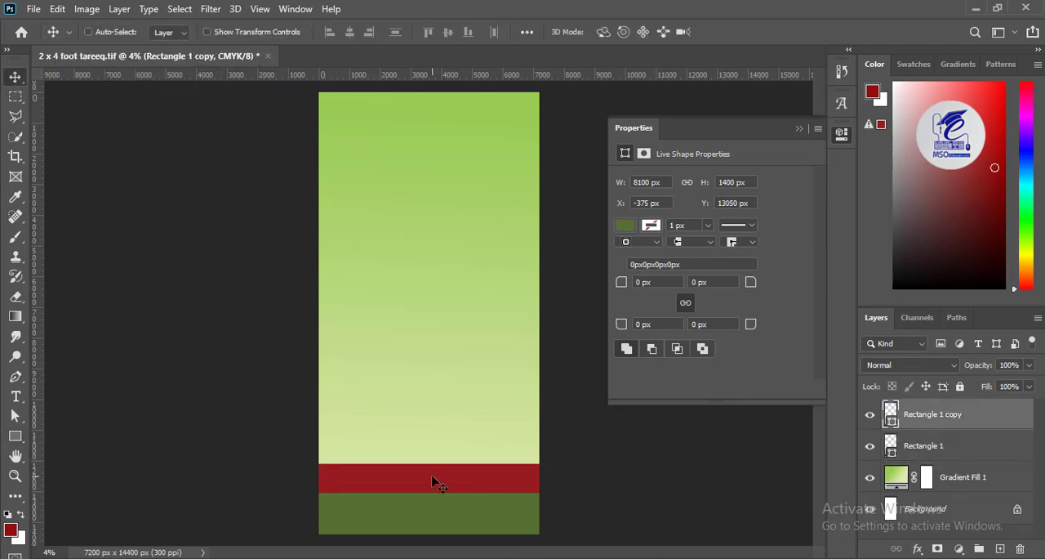
drag(433, 482, 437, 502)
key(ctrl+z)
click(594, 519)
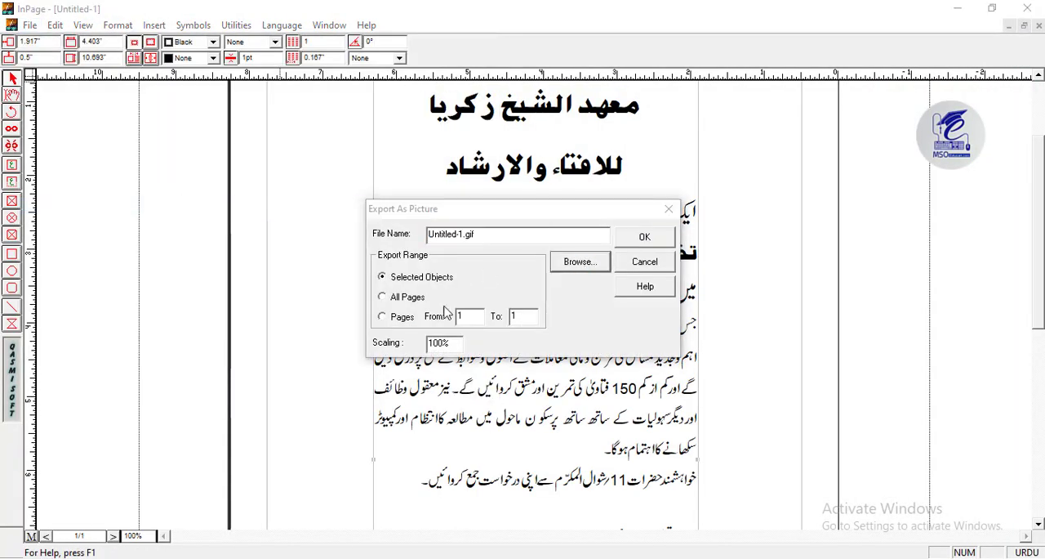
- In InPage, export the selected Urdu text as an Encapsulated PostScript file named shaikh in the EPS folder
click(506, 365)
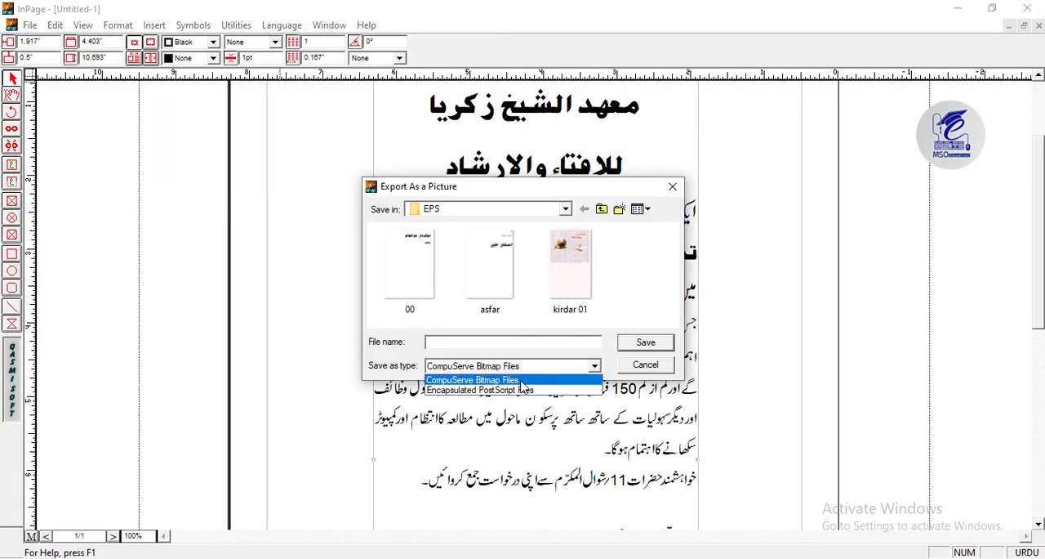
click(482, 387)
click(481, 343)
text(shaikh)
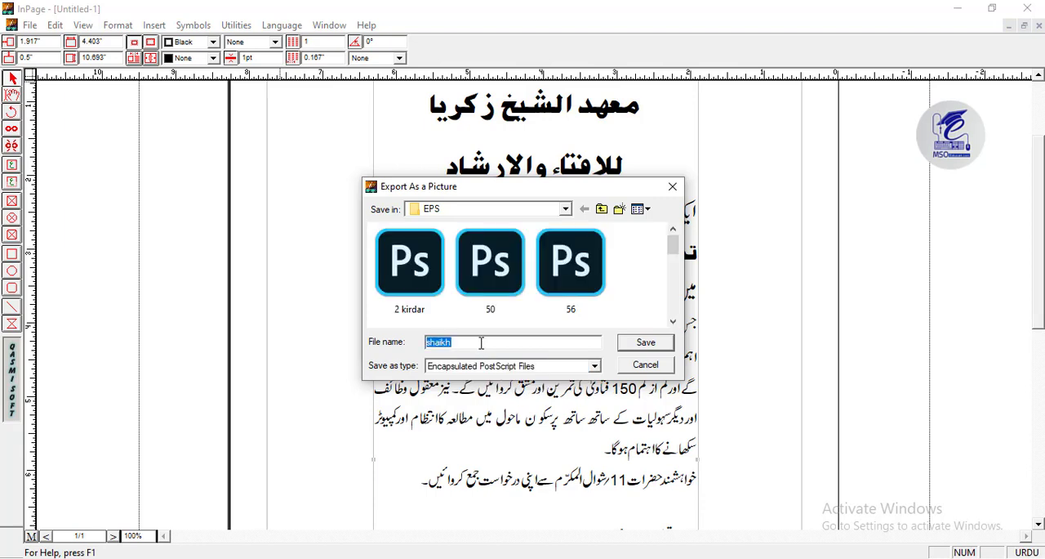
key(Return)
key(Return)
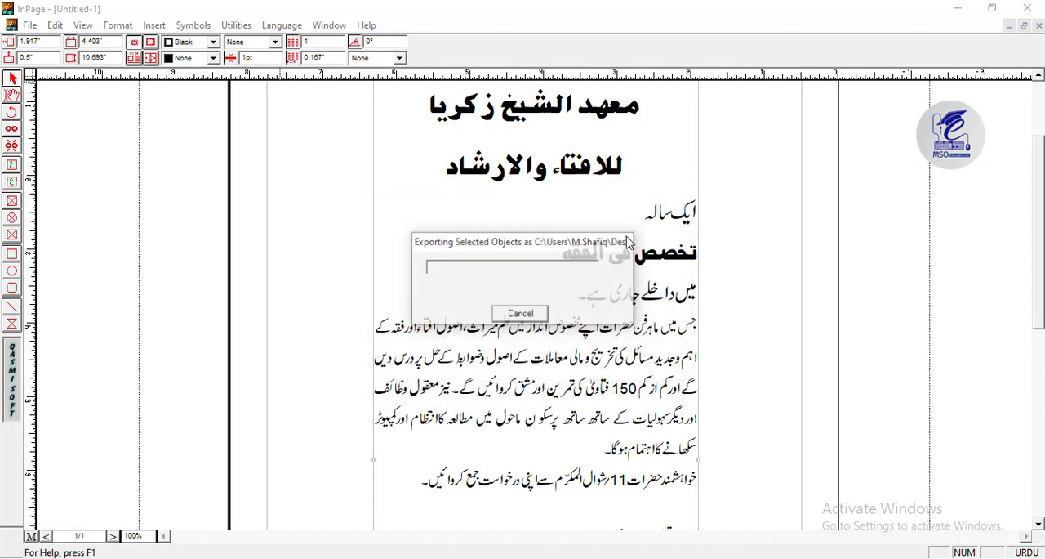
- Switch back to Photoshop and open shaikh.eps from the EPS folder on the Desktop
key(alt+Tab)
click(35, 10)
click(54, 40)
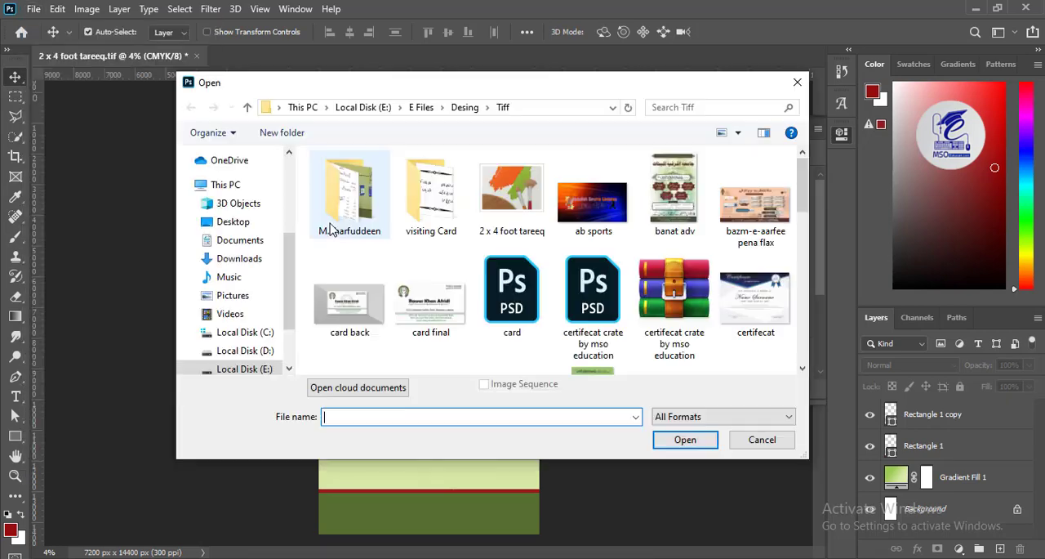
click(233, 221)
key(e)
key(e)
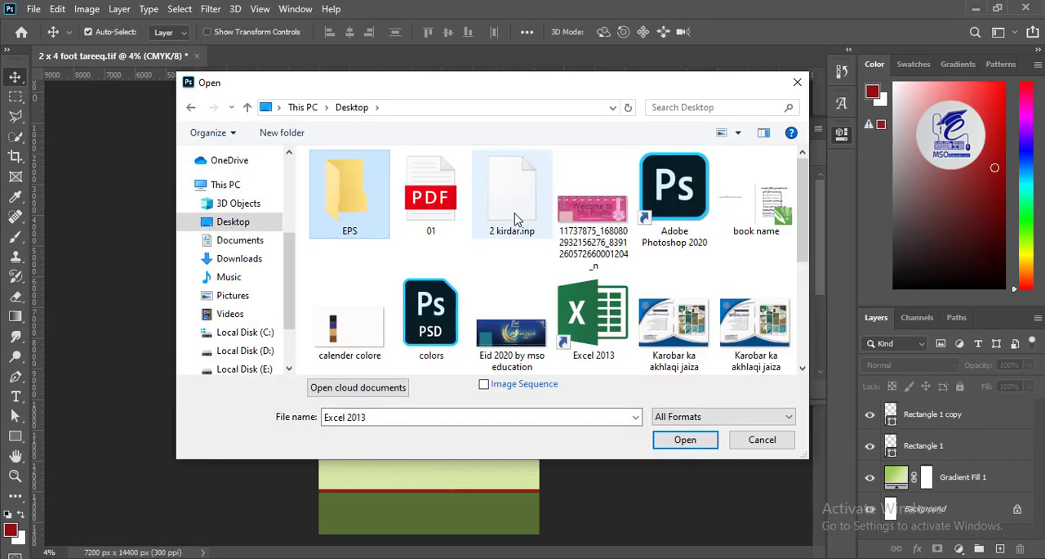
double_click(320, 200)
key(s)
double_click(364, 368)
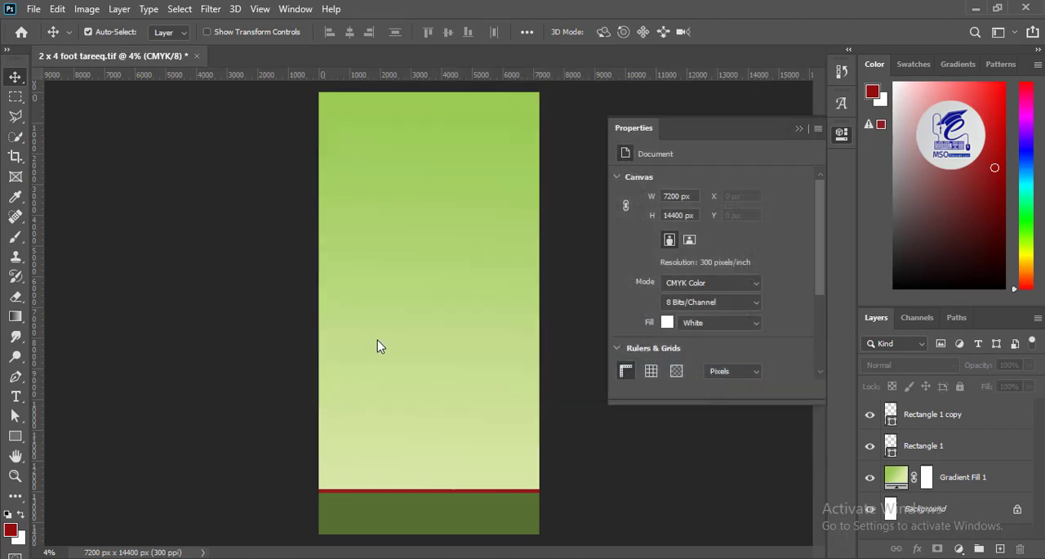
- Rasterize the EPS file in CMYK Color mode
click(462, 241)
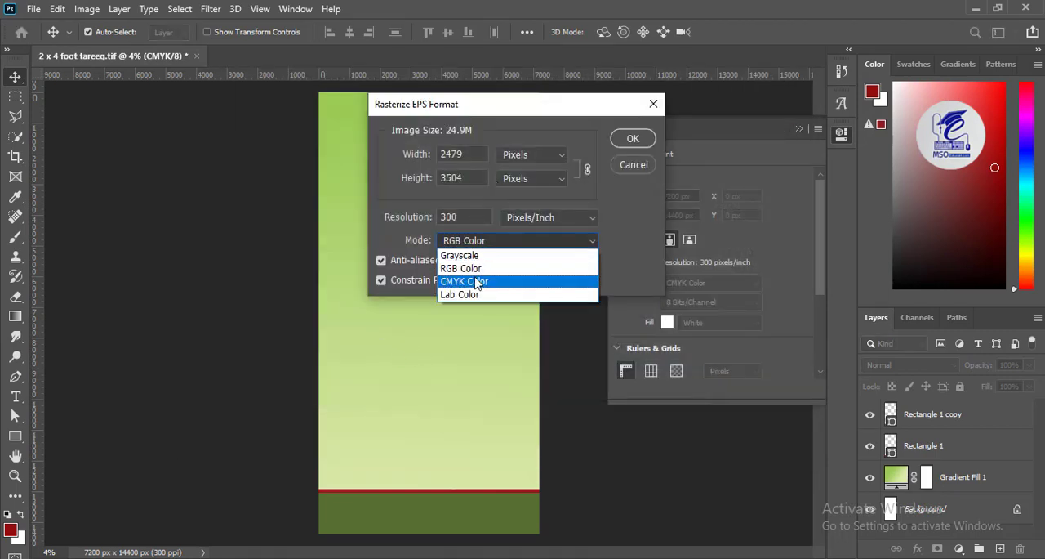
click(462, 281)
click(628, 138)
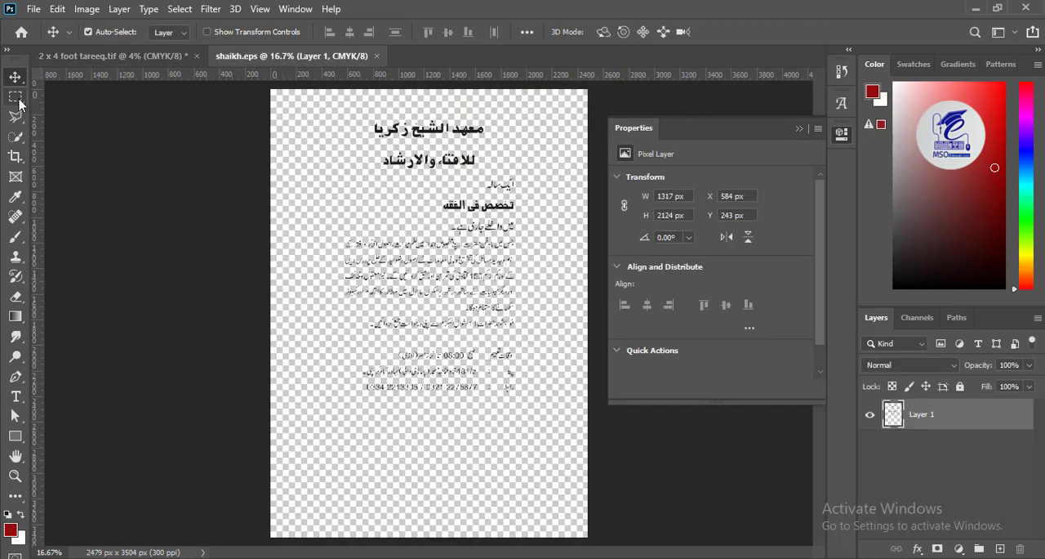
- Select the first heading line of the Urdu text with a marquee and move it down closer to the second line
key(m)
key(ctrl+plus)
key(ctrl+plus)
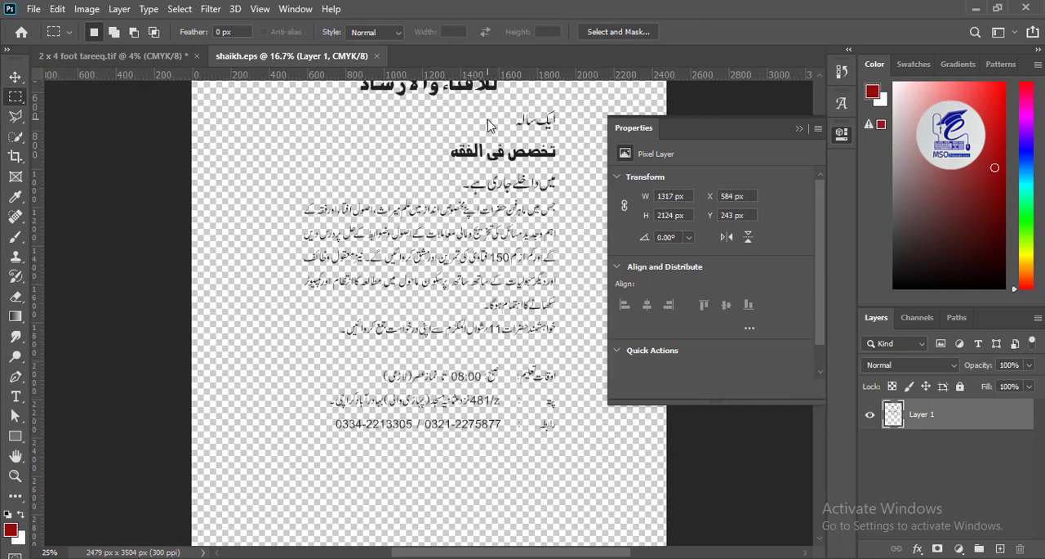
drag(496, 147, 419, 365)
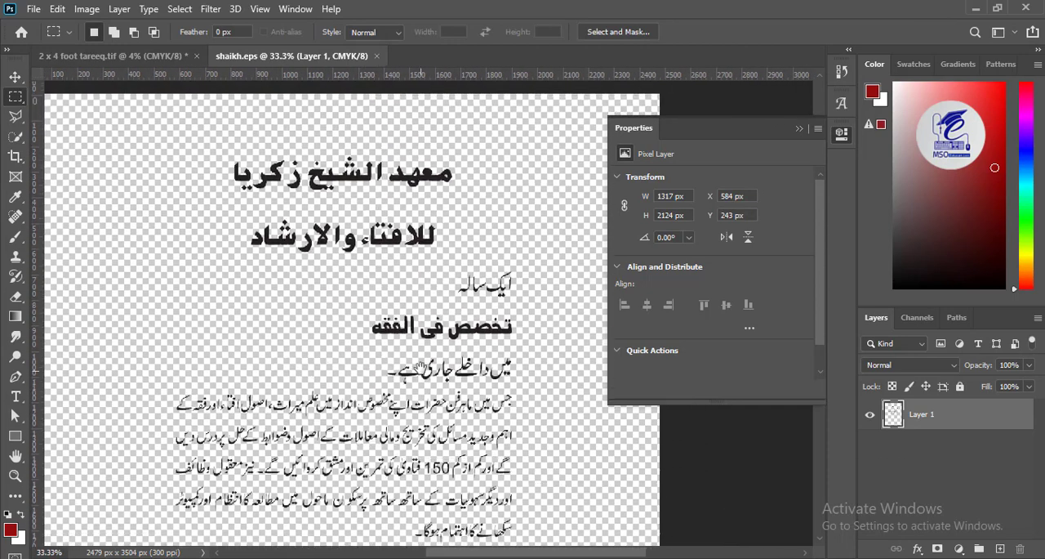
drag(477, 132, 211, 203)
key(v)
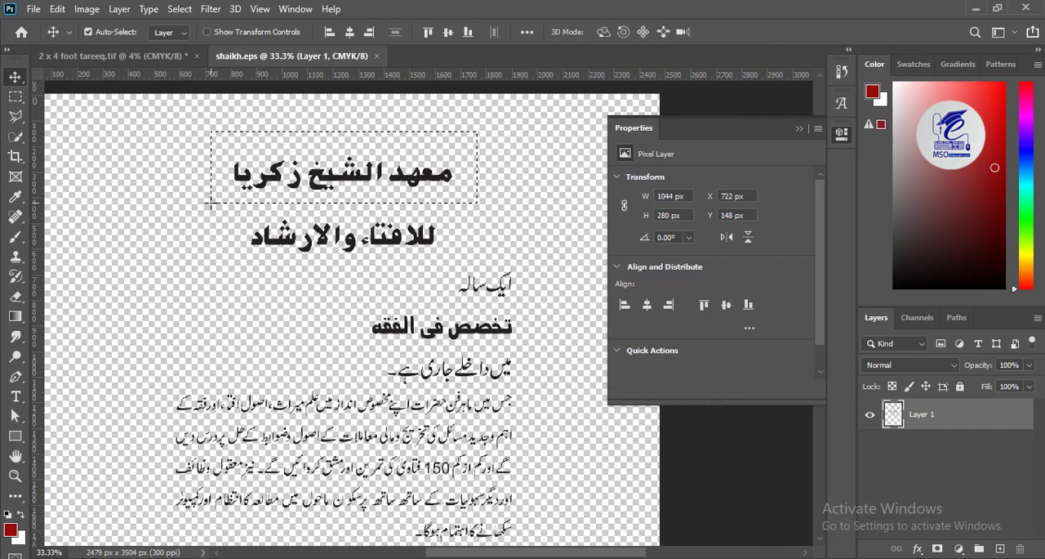
key(shift+Down)
key(shift+Down)
key(shift+Down)
key(shift+Down)
key(shift+Down)
key(shift+Down)
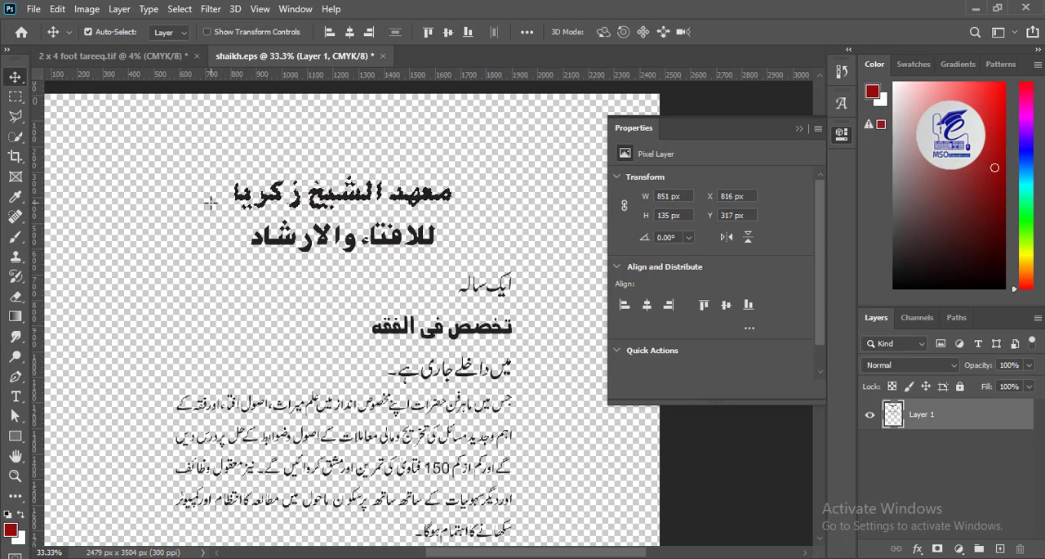
- Try to separate the two dots below the middle word of the first heading line from the adjoining letter using a polygonal lasso selection
key(ctrl+plus)
key(ctrl+plus)
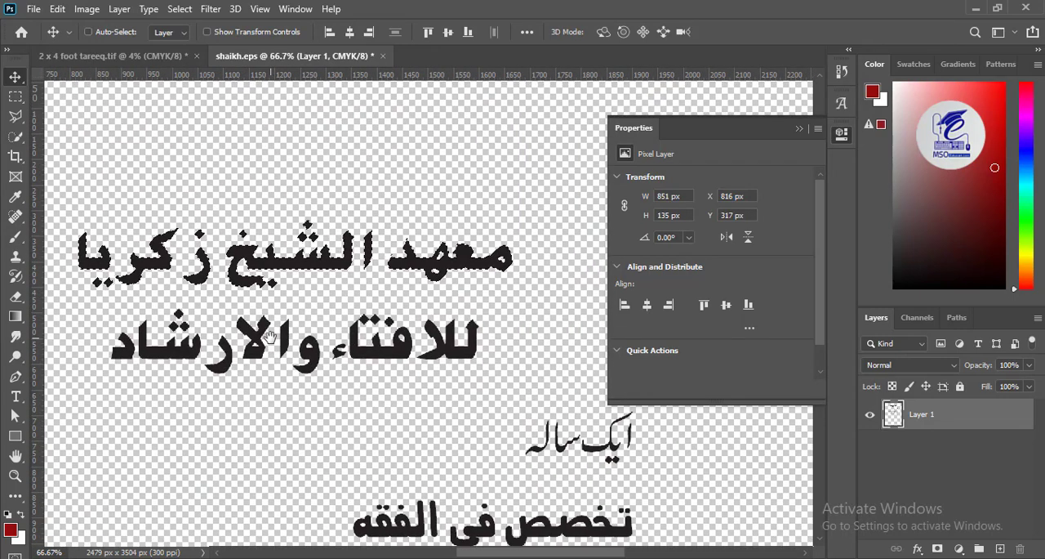
key(ctrl+plus)
key(ctrl+plus)
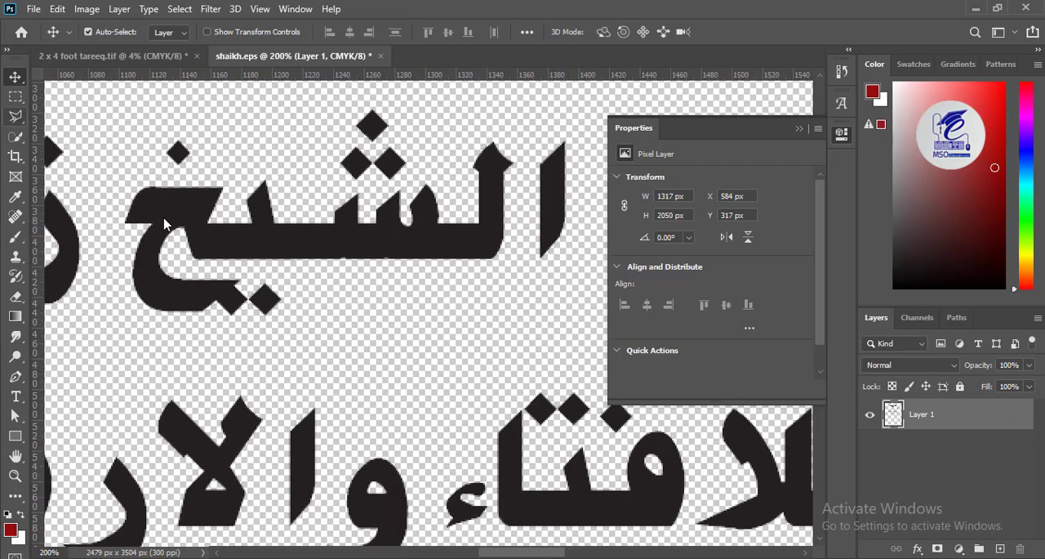
key(l)
click(214, 303)
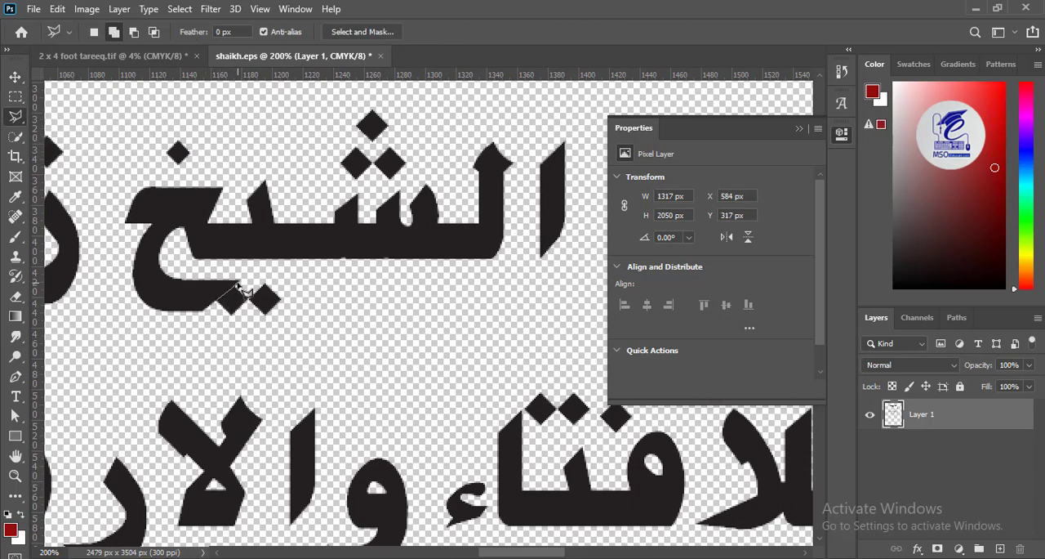
click(237, 284)
click(286, 268)
click(309, 304)
click(233, 328)
click(217, 304)
key(v)
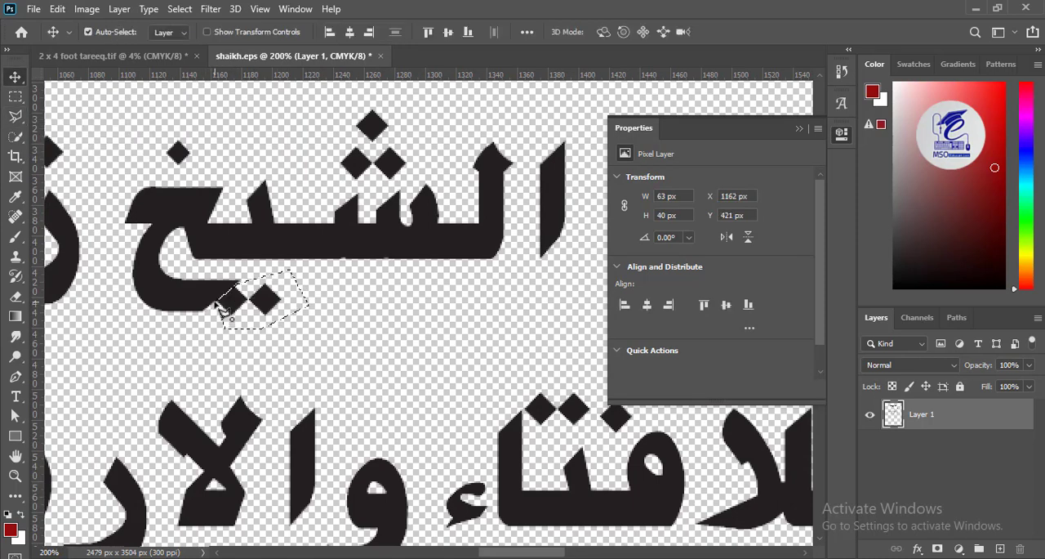
key(ctrl+d)
key(ctrl+minus)
key(ctrl+minus)
key(ctrl+minus)
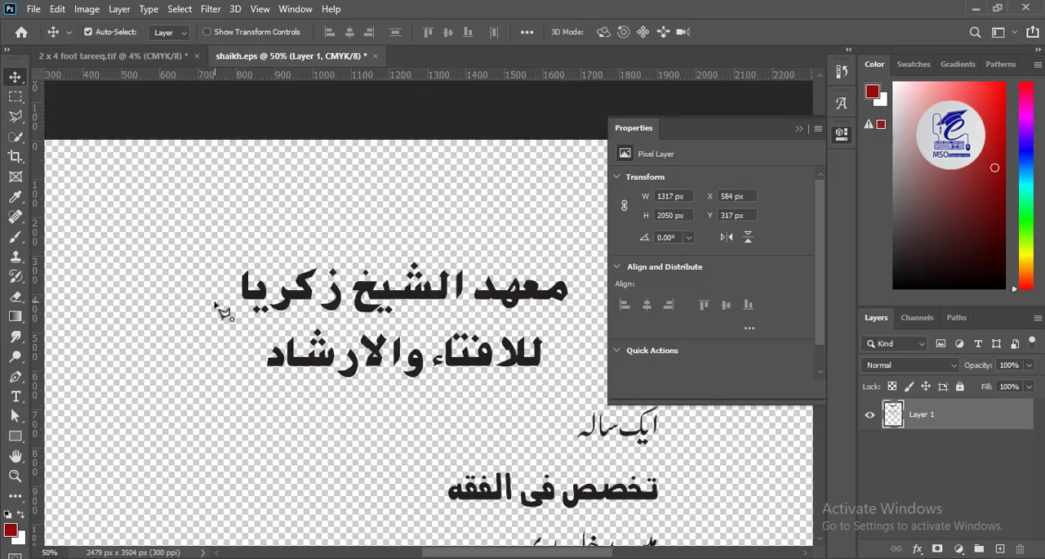
- Select the second heading line and nudge it slightly up towards the first line
drag(406, 365, 291, 253)
key(m)
drag(449, 284, 123, 212)
key(v)
key(Up)
key(Up)
key(Up)
key(Up)
key(Up)
key(ctrl+d)
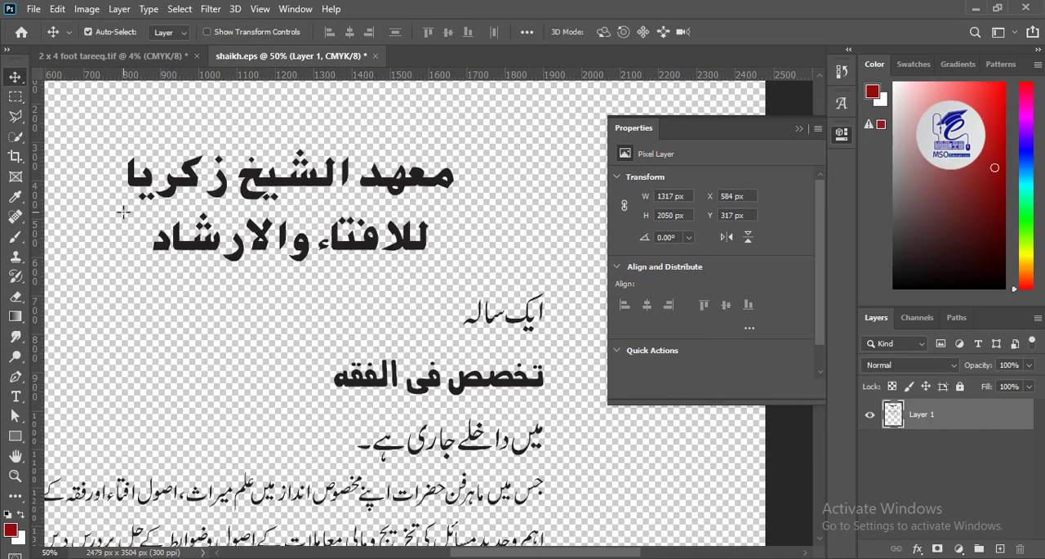
- Cut the two-line heading out of shaikh.eps and paste it into the banner document
key(m)
drag(495, 135, 93, 271)
key(ctrl+x)
key(ctrl+Tab)
key(ctrl+v)
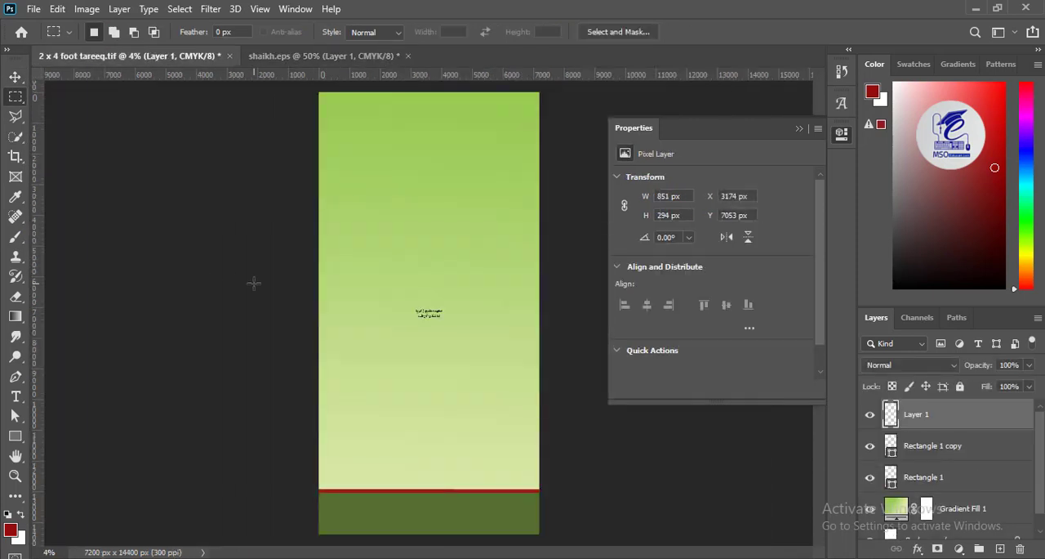
- Enlarge the pasted heading to about 4617 × 1595 px, place it near the banner's upper edge, and hide the layer properties
key(ctrl+t)
drag(449, 307, 438, 144)
key(Return)
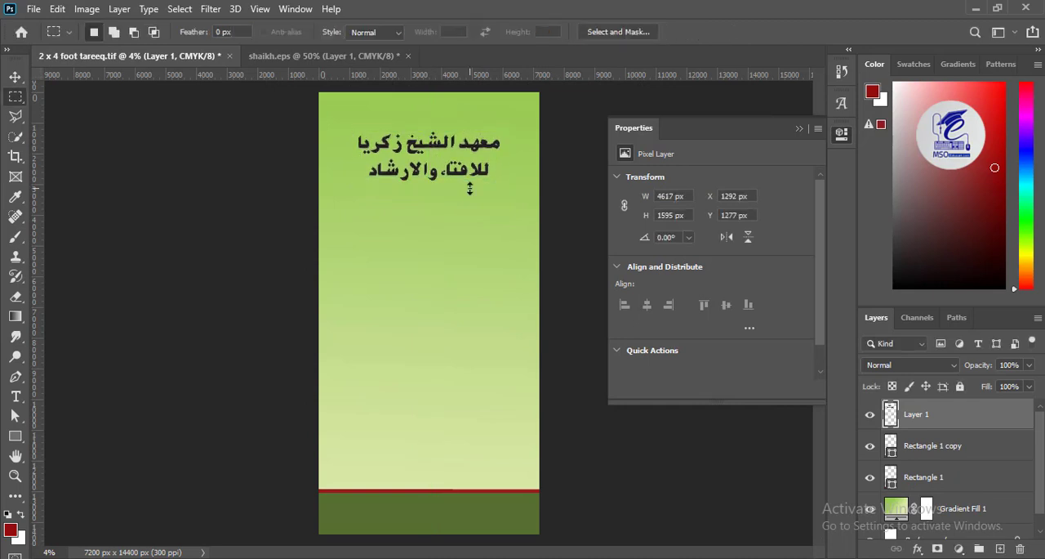
click(841, 133)
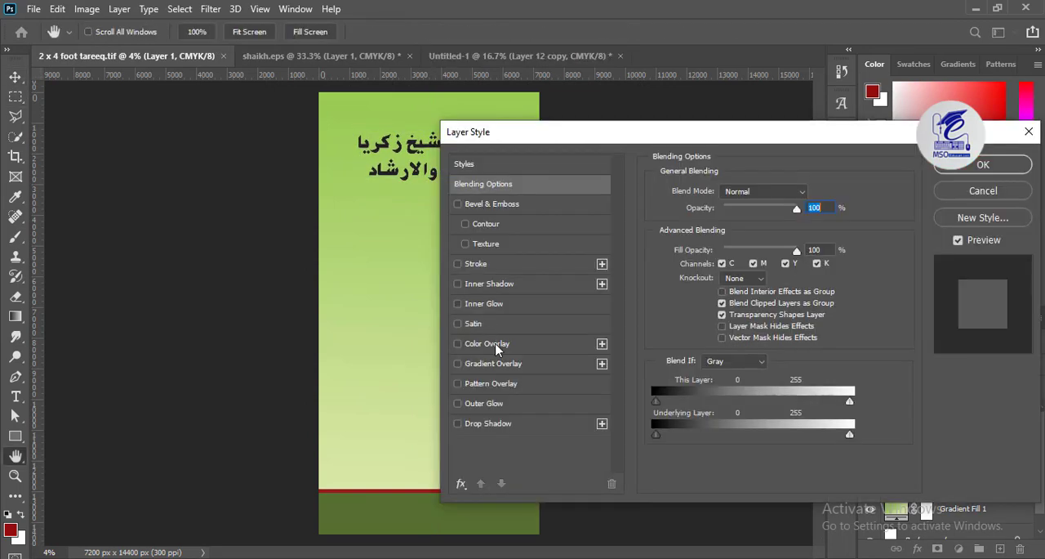
- Give the heading layer a red Color Overlay in Normal blend mode at 100% opacity
click(496, 346)
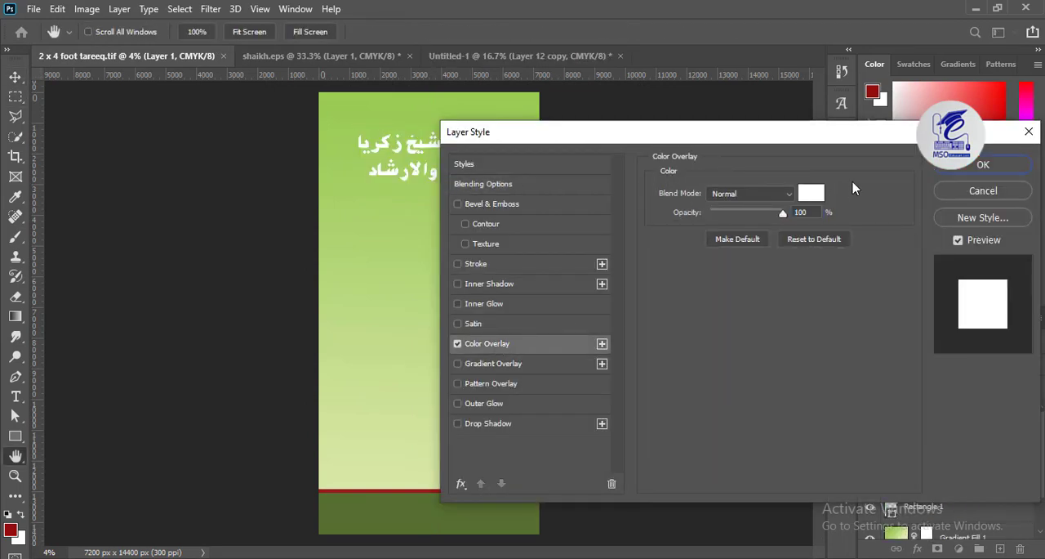
click(767, 193)
click(845, 201)
click(812, 195)
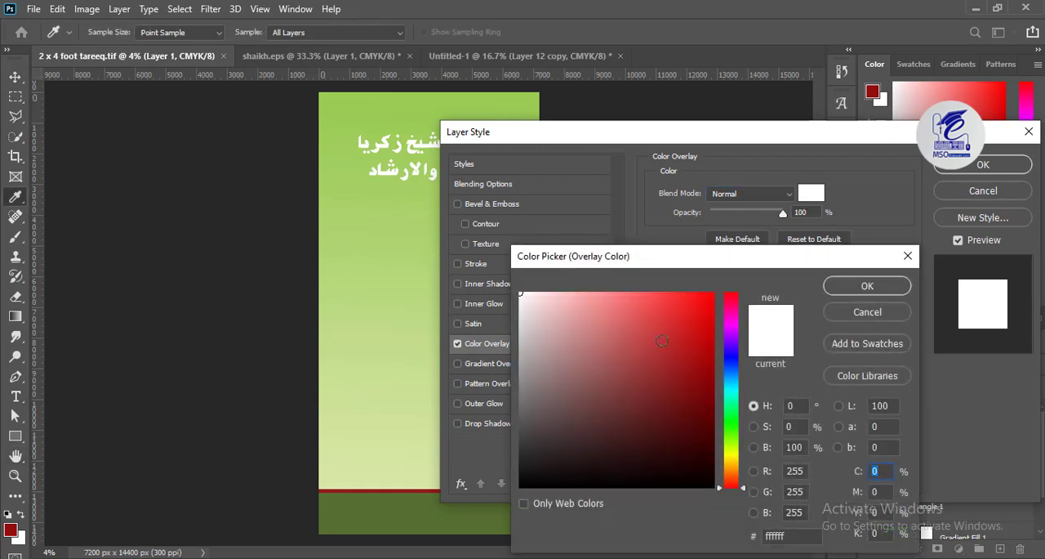
mouse_move(692, 351)
mouse_down()
mouse_move(700, 366)
mouse_move(696, 355)
mouse_up()
click(882, 287)
- Add a Chisel Hard Inner Bevel with 35 px size and 2 px soften to the heading, along with a Drop Shadow
click(473, 265)
key(ctrl+plus)
key(ctrl+plus)
key(ctrl+plus)
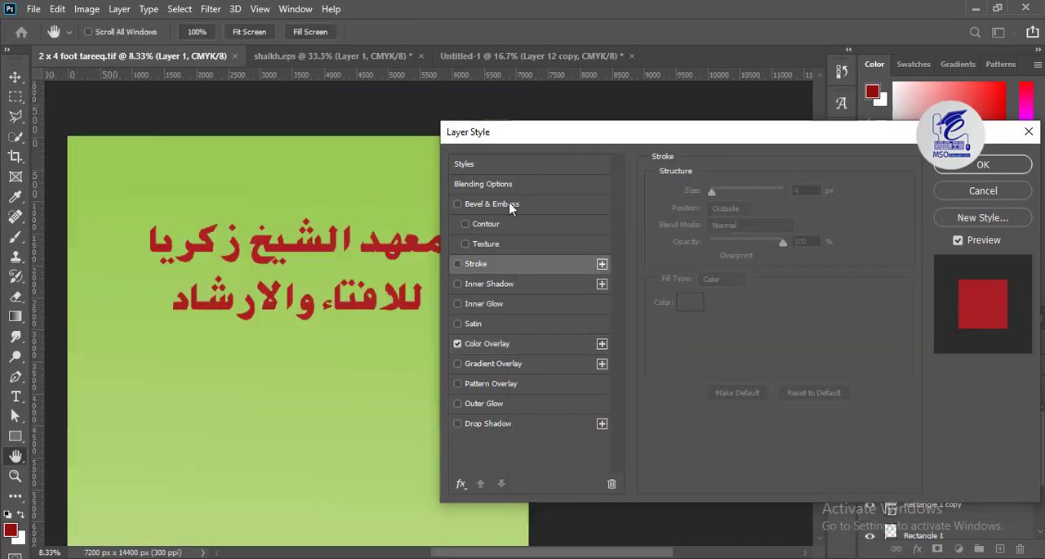
click(458, 204)
click(506, 204)
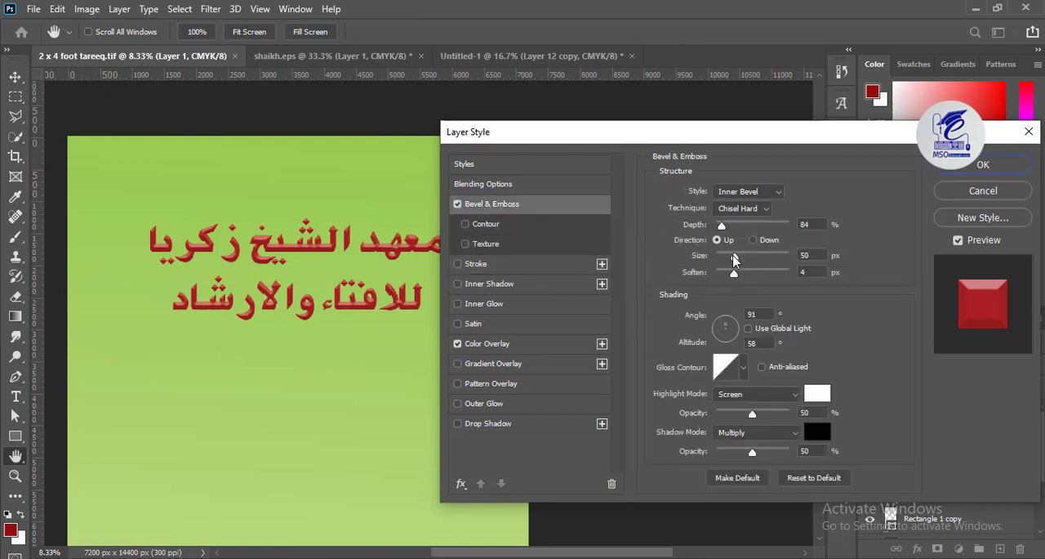
drag(733, 259, 747, 259)
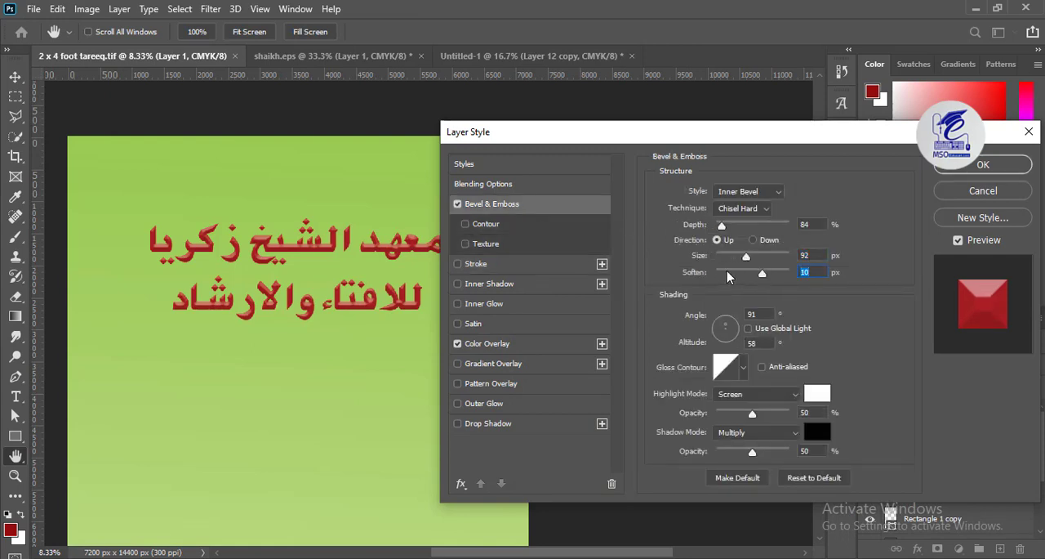
drag(731, 260, 731, 259)
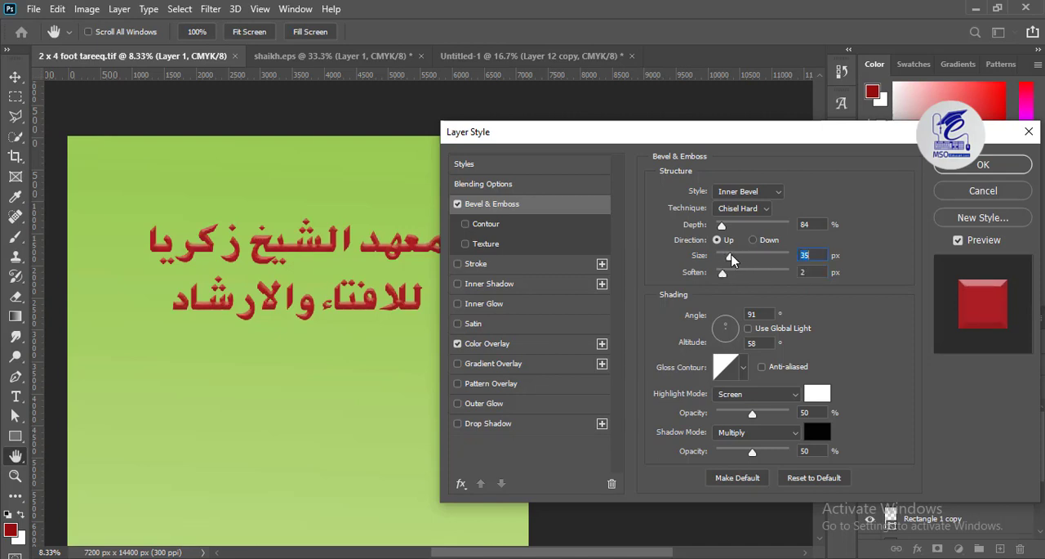
click(458, 423)
click(977, 170)
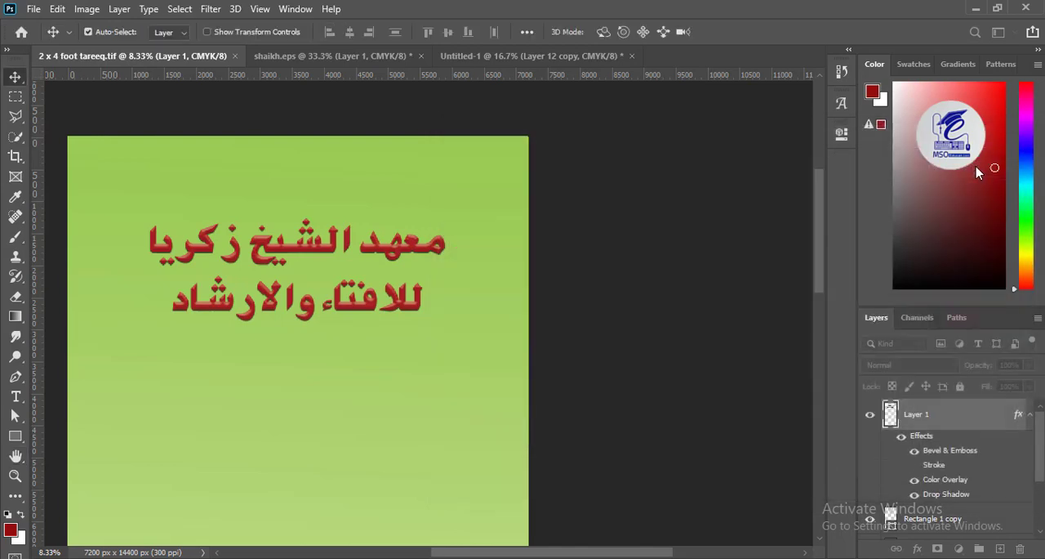
- Add a Pattern Overlay to the gradient background layer in Lighten mode with 23% scale and 47% opacity
drag(357, 427, 282, 218)
click(350, 290)
click(915, 550)
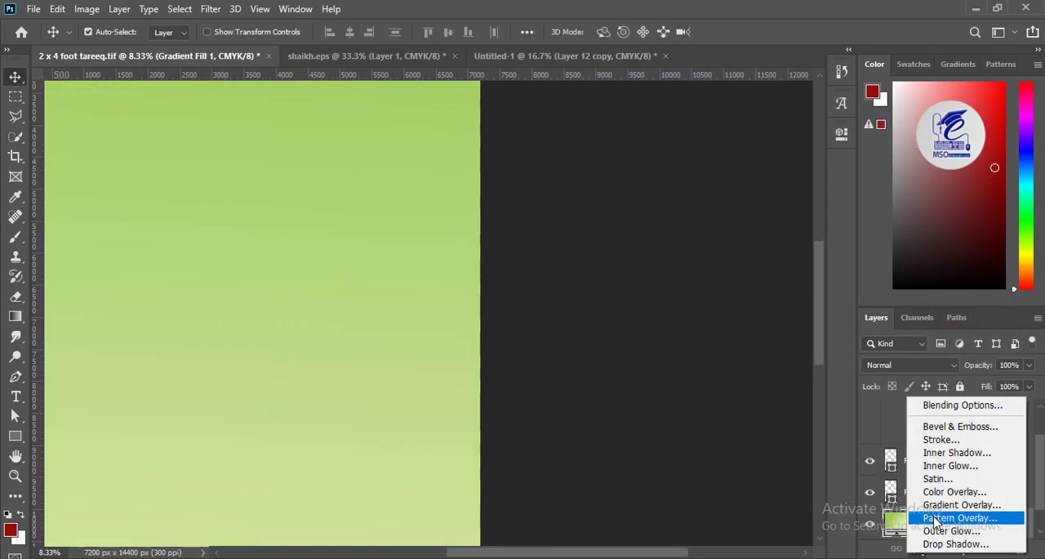
click(961, 420)
click(722, 253)
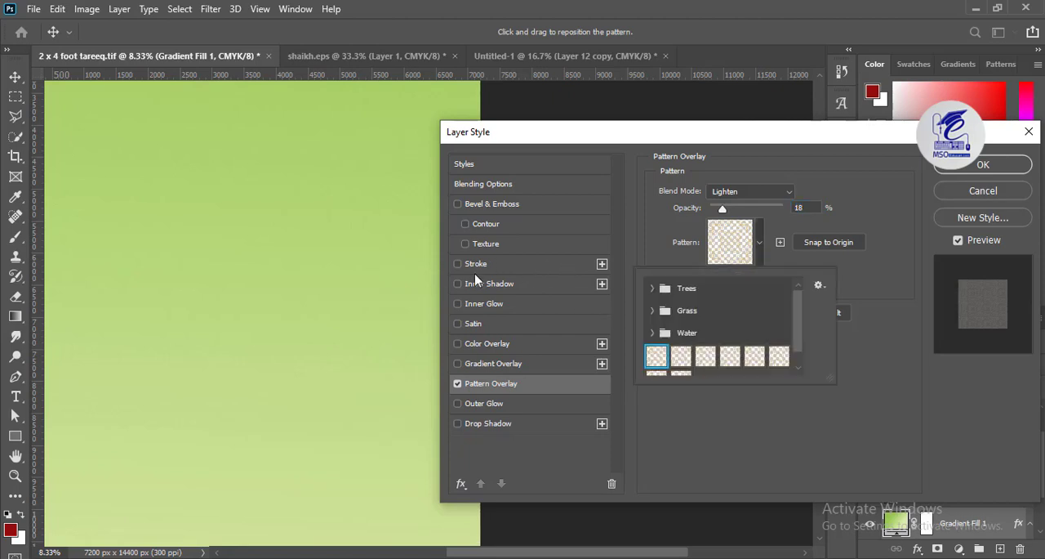
click(785, 261)
drag(713, 279, 718, 278)
drag(722, 209, 743, 209)
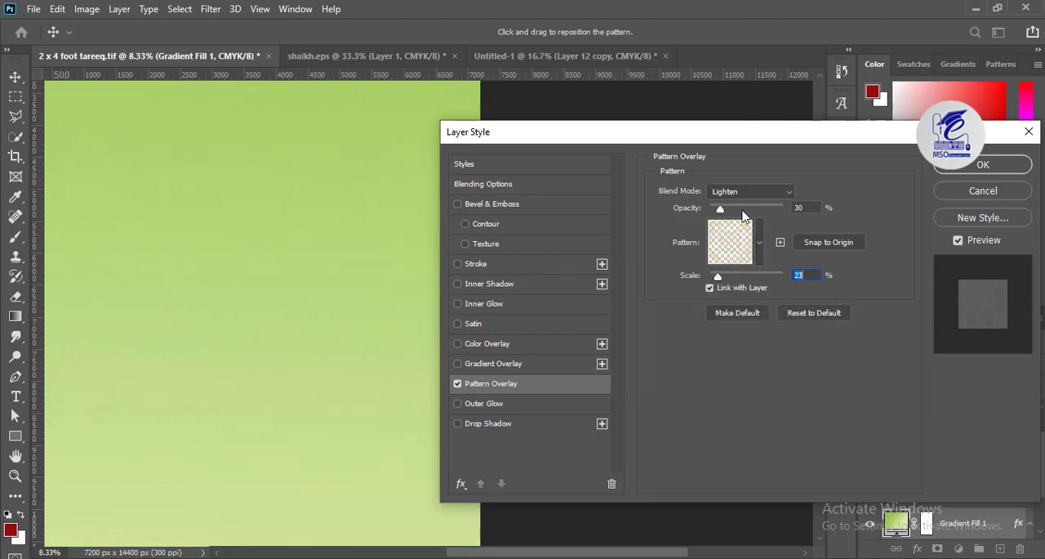
- Set the background Pattern Overlay's scale to 45% and its opacity to 77%
key(ctrl+plus)
key(ctrl+plus)
key(ctrl+plus)
key(ctrl+plus)
key(ctrl+plus)
key(ctrl+plus)
key(ctrl+plus)
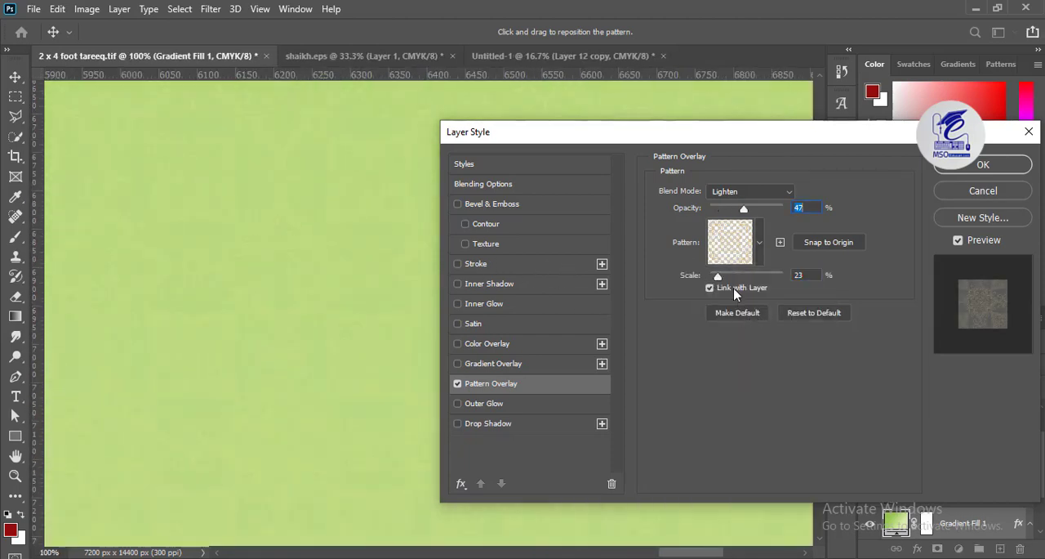
drag(719, 276, 726, 277)
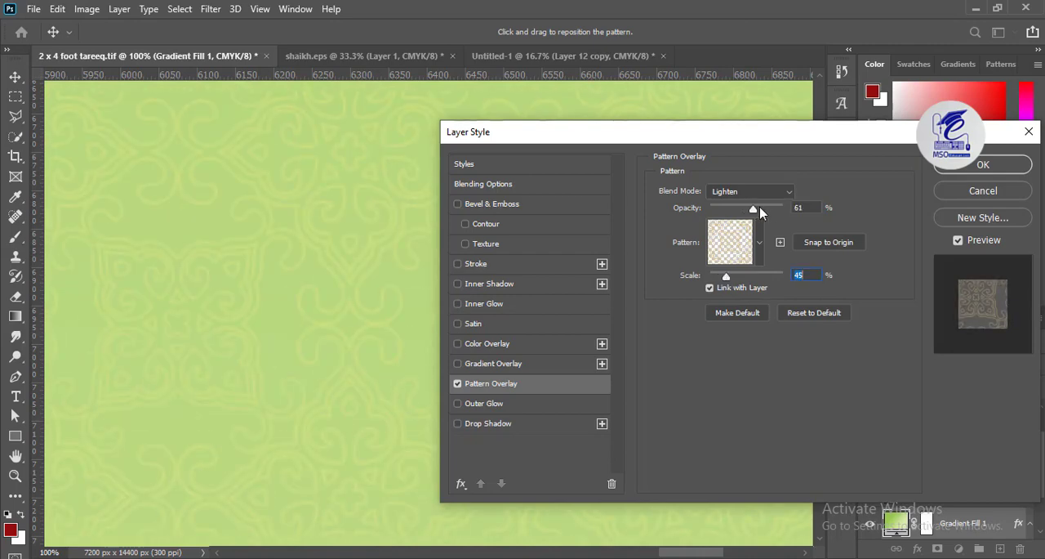
drag(739, 210, 253, 242)
key(ctrl+minus)
key(ctrl+minus)
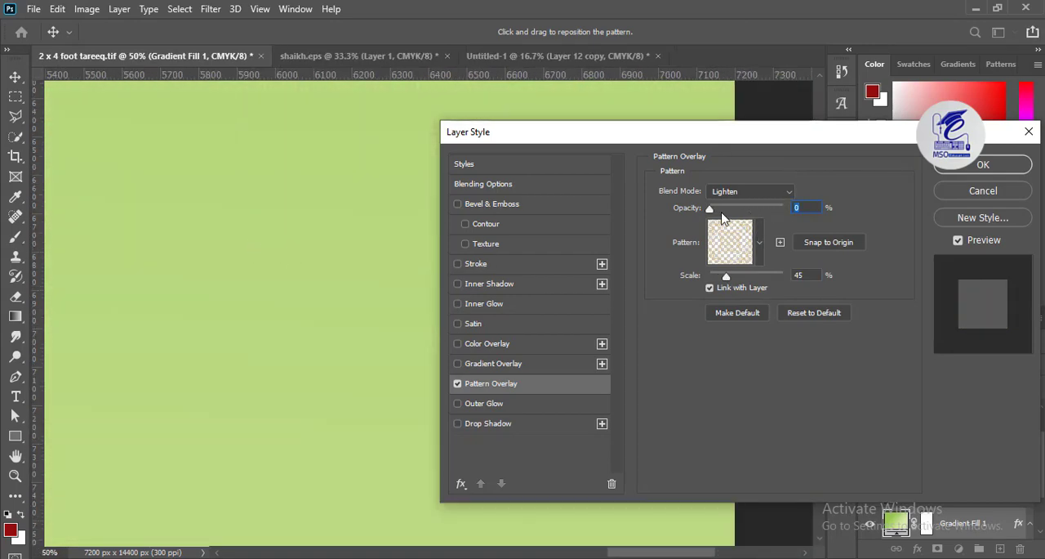
drag(709, 210, 766, 210)
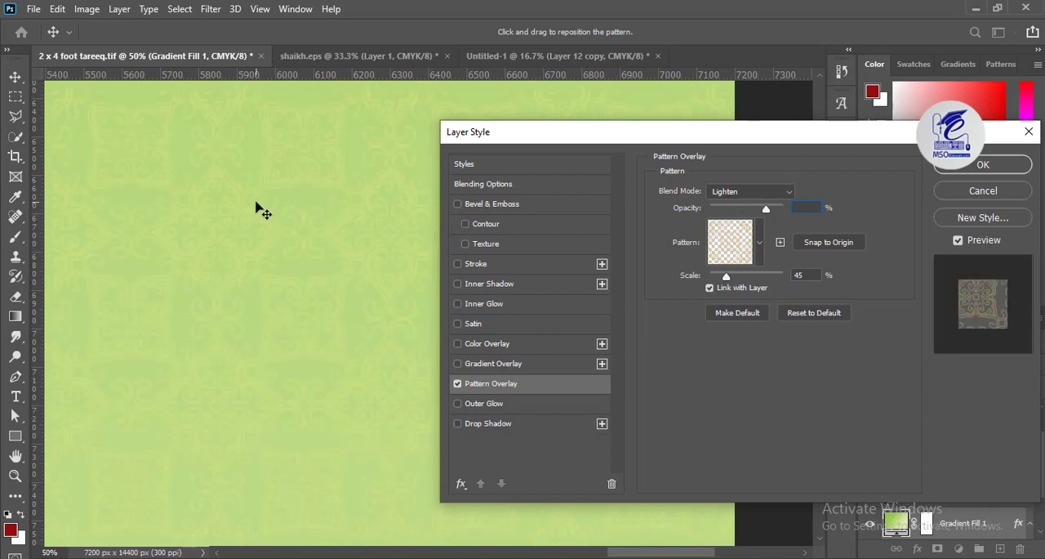
- Set the background pattern's scale to 207% and opacity to 33%, and apply the layer style
key(ctrl+minus)
key(ctrl+minus)
key(ctrl+minus)
key(ctrl+minus)
key(ctrl+minus)
key(ctrl+minus)
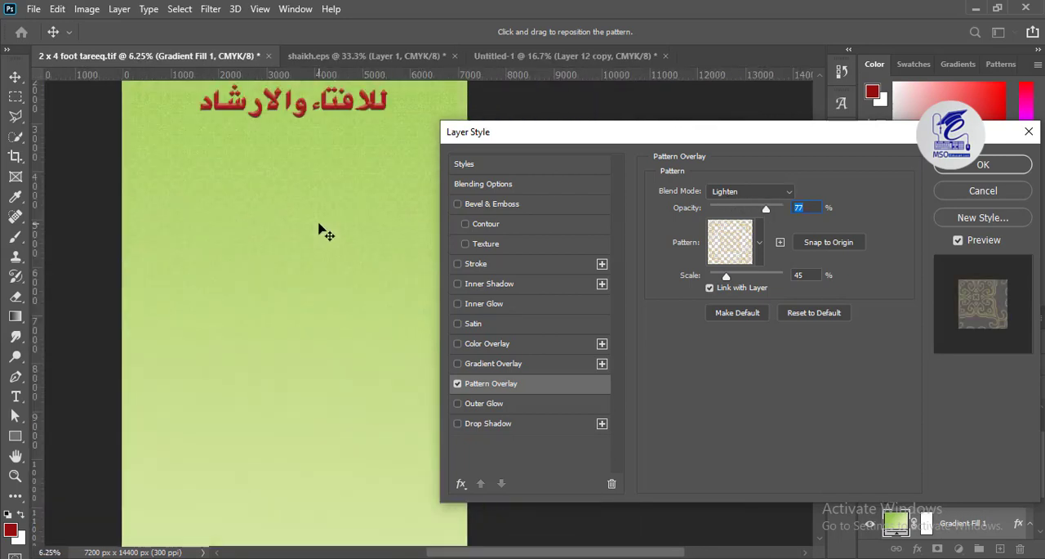
drag(742, 282, 754, 284)
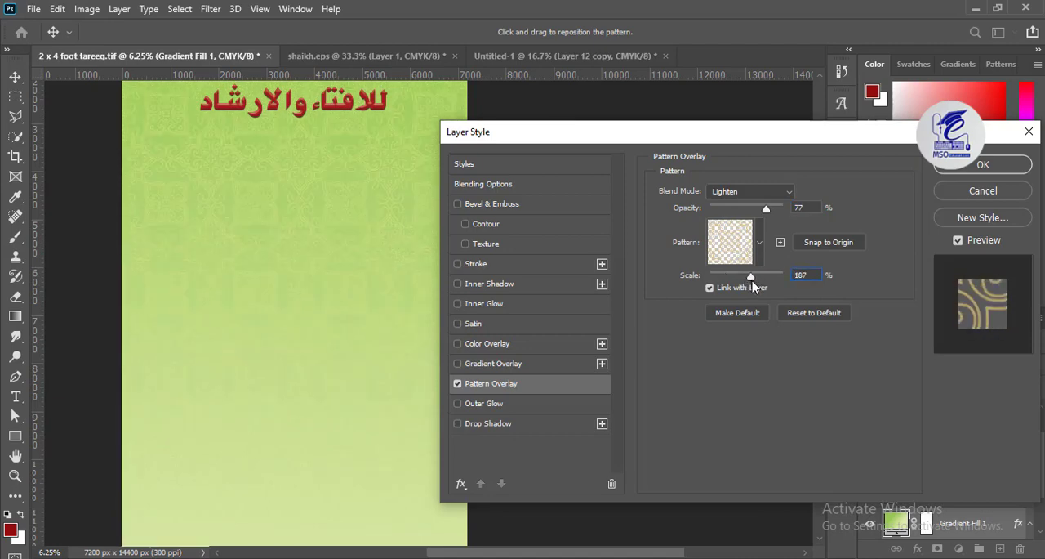
drag(320, 424, 301, 445)
drag(325, 248, 319, 357)
drag(751, 279, 752, 282)
drag(761, 209, 736, 210)
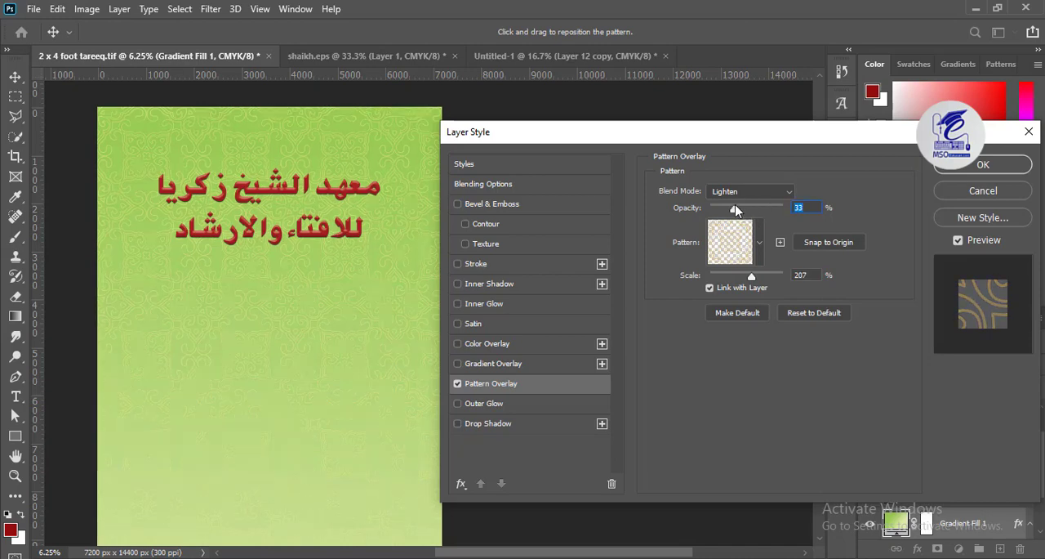
click(983, 165)
- Change the pale end stop of the background gradient fill to the darker olive green b1c561 and apply it
drag(327, 441, 453, 248)
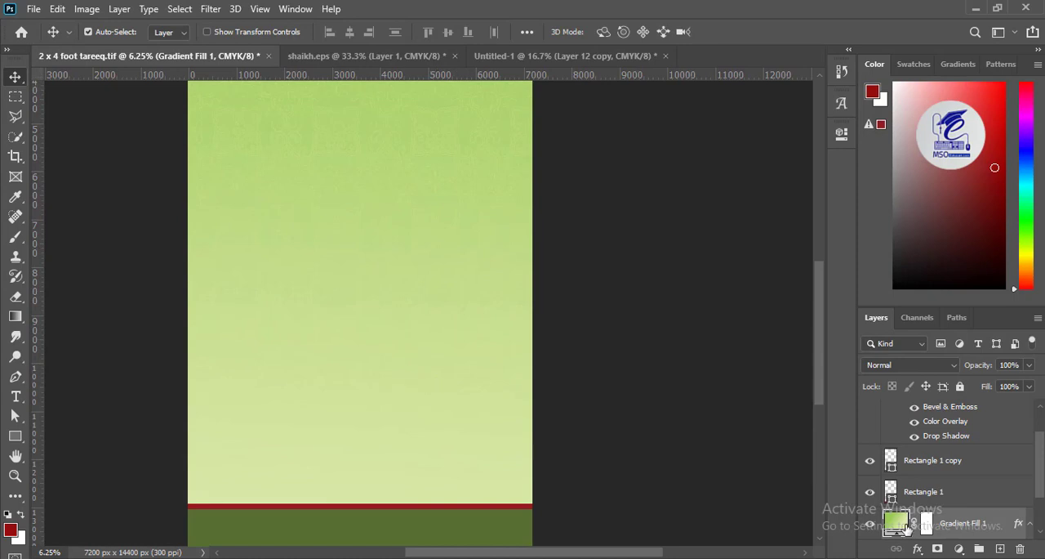
double_click(905, 527)
click(744, 134)
double_click(898, 442)
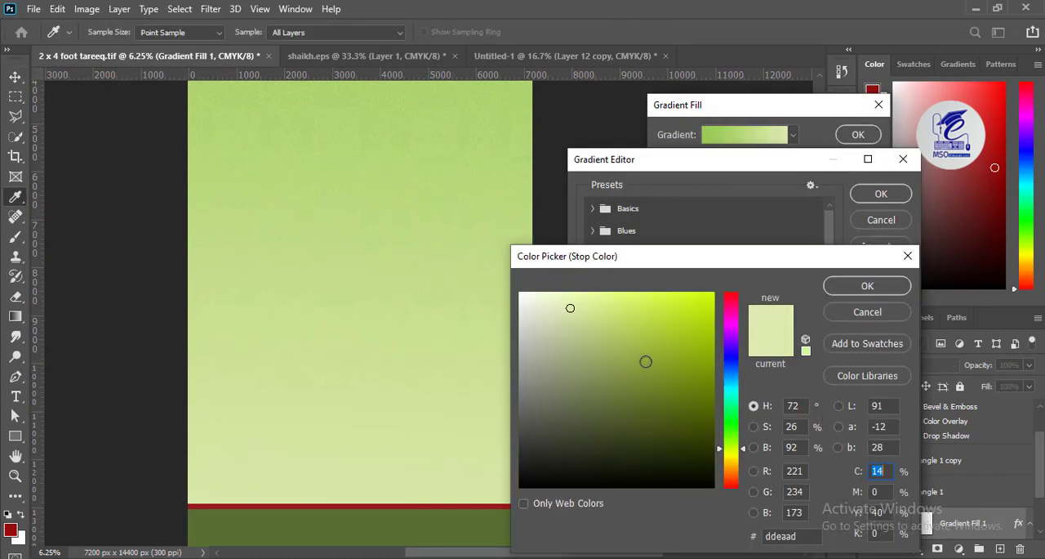
click(619, 337)
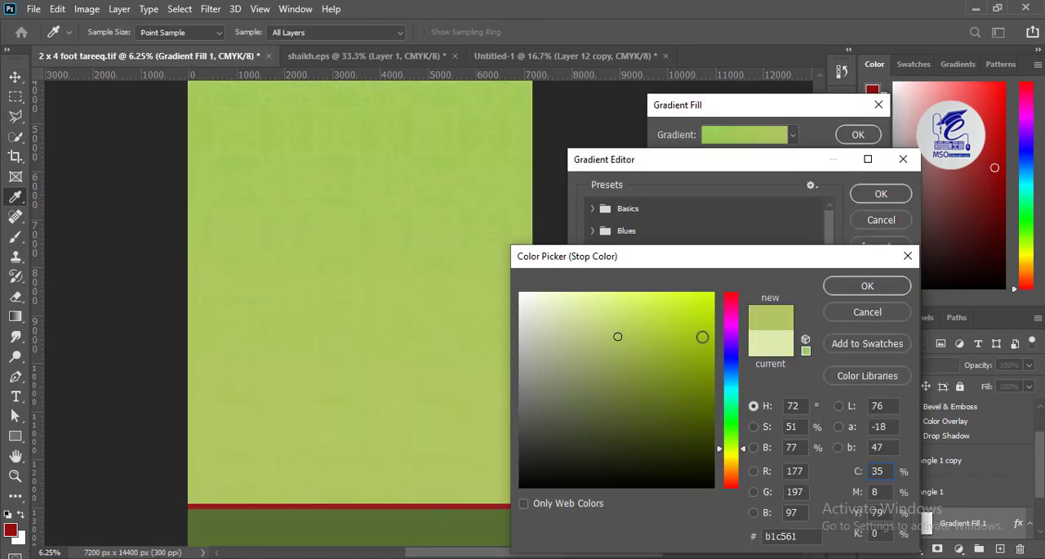
click(850, 287)
click(874, 193)
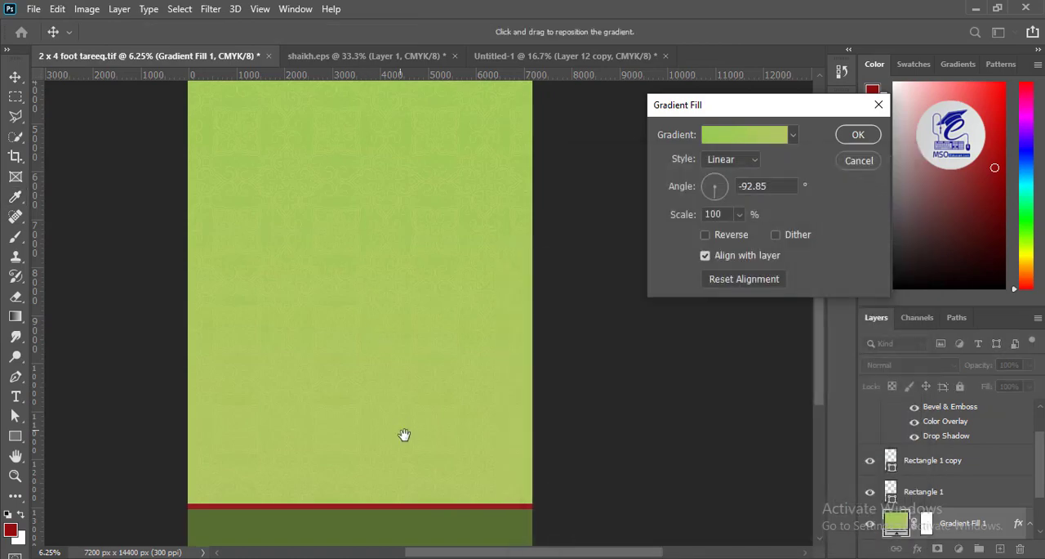
scroll(404, 434, down, 2)
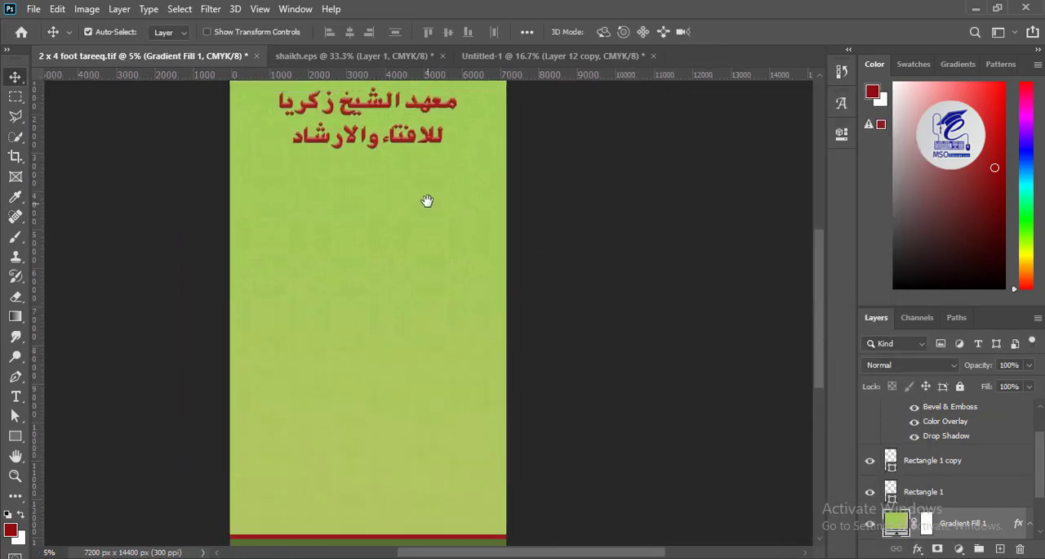
drag(427, 201, 429, 182)
- In shaikh.eps, select the three lines above the body paragraph and move them up and slightly left, away from the paragraph
click(329, 58)
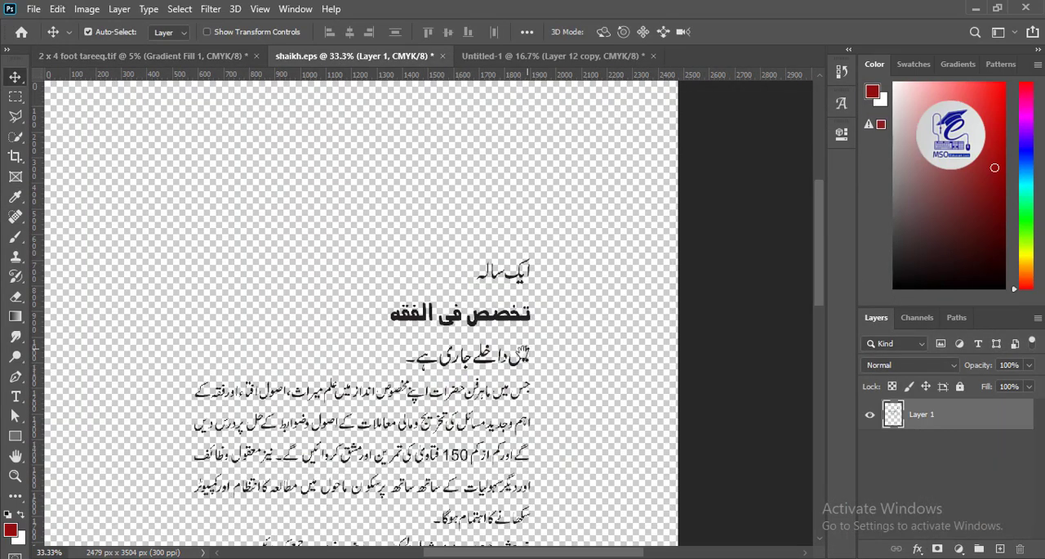
drag(522, 352, 518, 278)
key(ctrl+plus)
drag(576, 200, 519, 235)
click(15, 99)
drag(616, 140, 271, 327)
key(v)
drag(474, 235, 446, 163)
key(ctrl+d)
drag(511, 157, 510, 291)
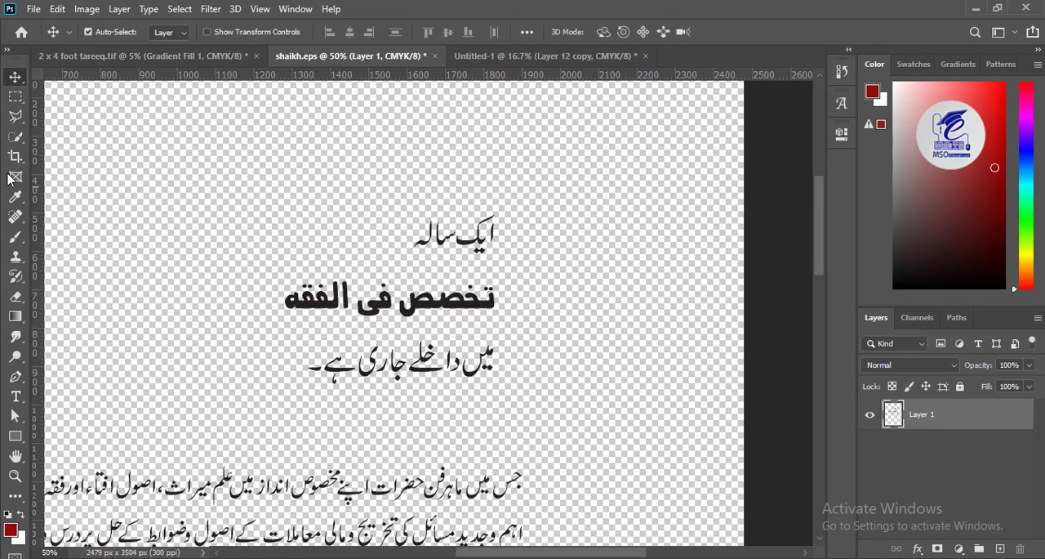
- In shaikh.eps, select the line ایک سالہ and move it right and slightly down, nearer the heading's start
click(14, 97)
drag(524, 199, 388, 265)
key(v)
drag(447, 241, 512, 259)
key(ctrl+d)
- Select the line میں داخلے جاری ہے and move it left and slightly down, below the heading
key(m)
drag(515, 400, 291, 332)
key(v)
drag(366, 374, 222, 392)
key(ctrl+d)
- Select the bold heading تخصص فی الفقه and enlarge it to fill the space between the upper and lower lines
key(m)
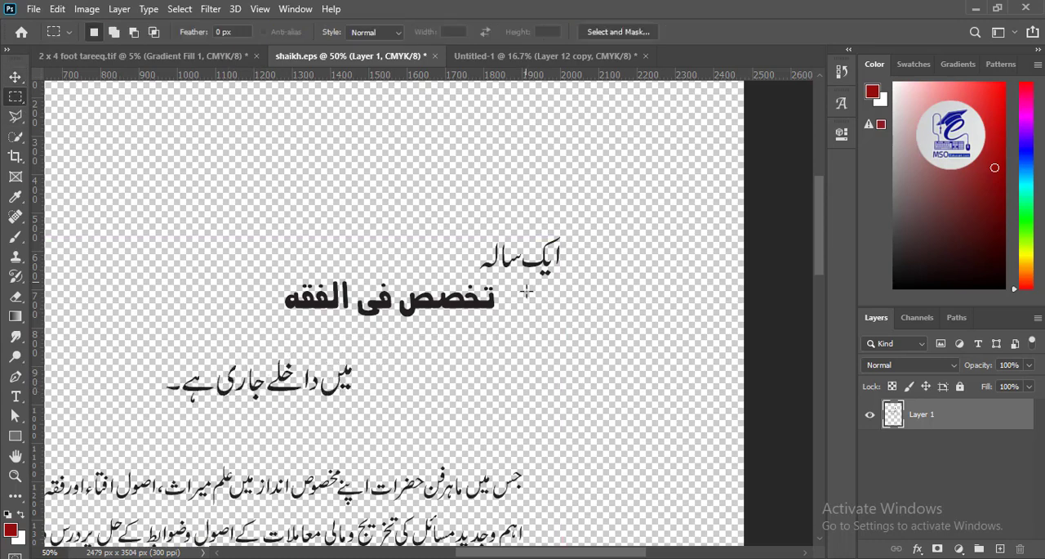
drag(499, 373, 299, 280)
drag(511, 278, 278, 326)
drag(169, 357, 238, 366)
key(Return)
- Tighten the heading's word spacing by shifting الفقه towards فی and both words towards تخصص
drag(368, 335, 381, 341)
key(v)
key(shift+Right)
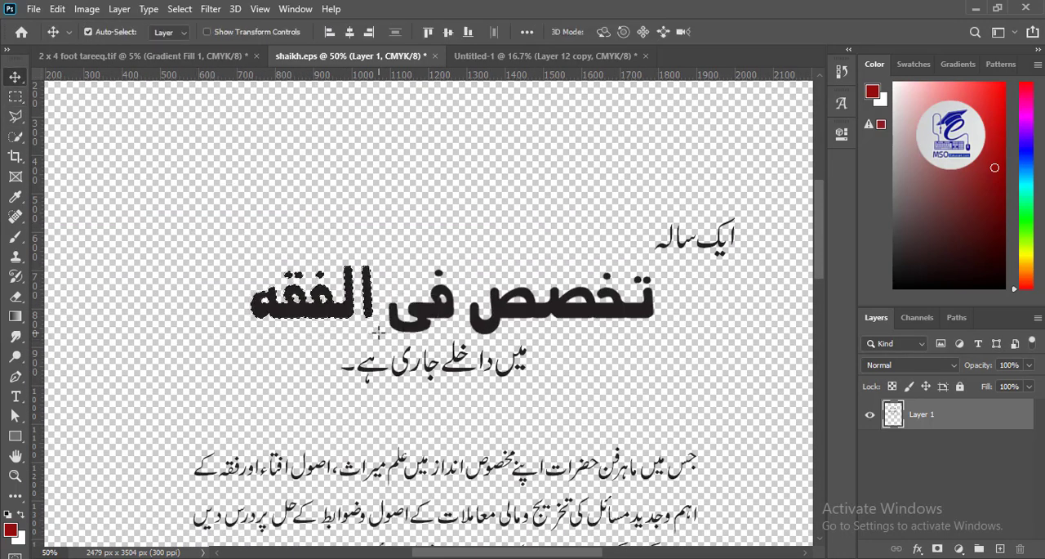
mouse_move(222, 227)
mouse_down()
mouse_move(469, 338)
mouse_move(456, 337)
mouse_up()
key(ctrl+Right)
key(ctrl+Right)
key(ctrl+Right)
key(ctrl+Right)
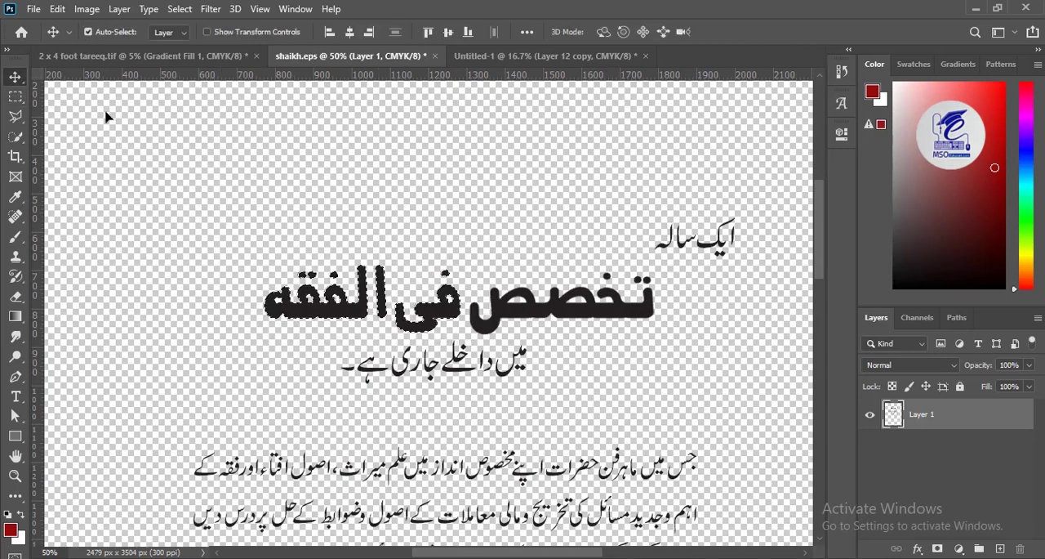
key(ctrl+d)
- Move the line ایک سالہ left over the heading's start and the line below the heading left and slightly down
mouse_move(603, 382)
mouse_down()
mouse_move(493, 297)
mouse_move(506, 316)
mouse_up()
mouse_move(660, 132)
mouse_down()
mouse_move(535, 187)
mouse_move(592, 182)
mouse_move(549, 188)
mouse_up()
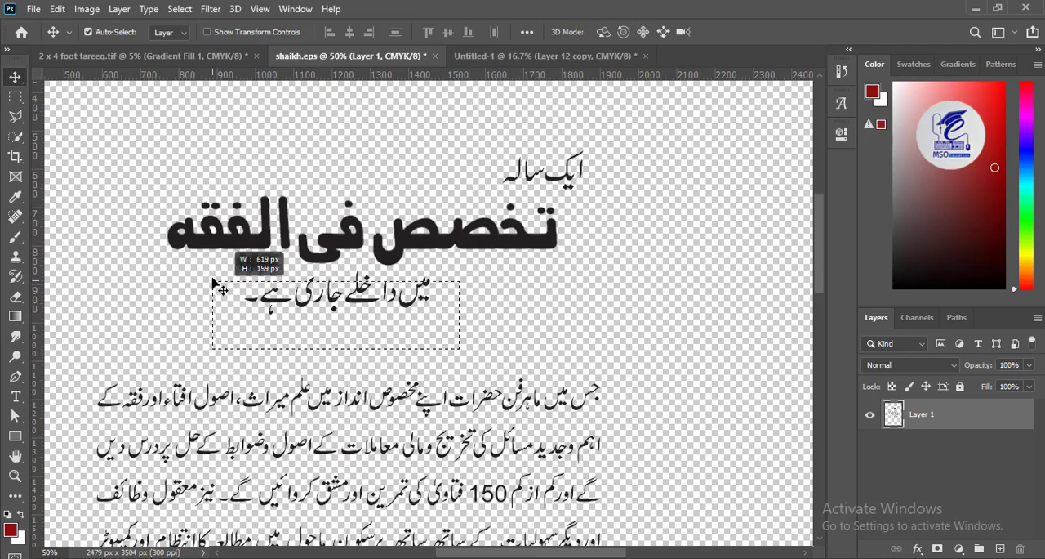
drag(212, 281, 211, 273)
key(m)
drag(446, 332, 239, 267)
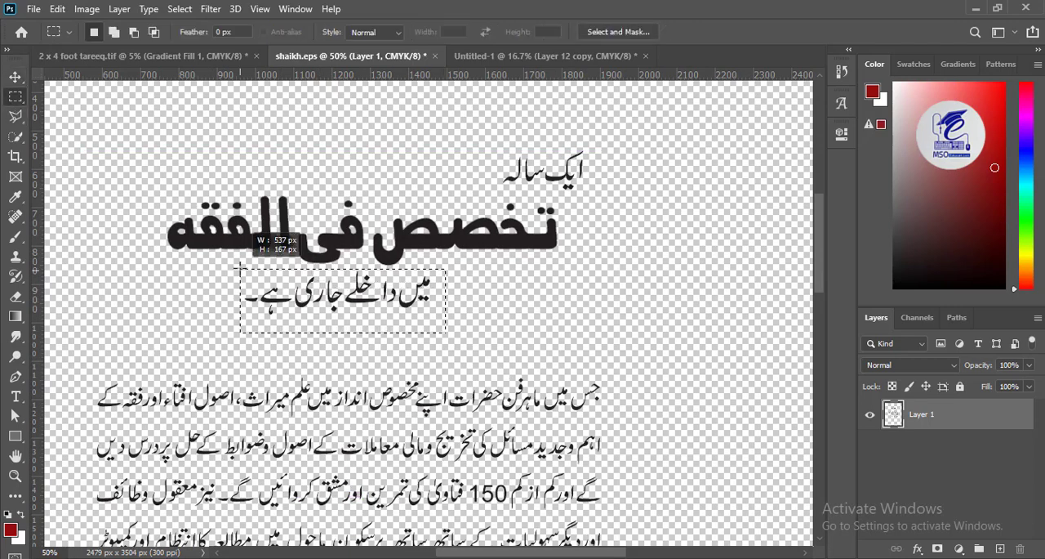
key(v)
drag(339, 298, 260, 311)
- Select the word میں in the lower line and move it right, leaving a gap before داخلے
key(ctrl+t)
drag(351, 329, 385, 280)
key(Return)
key(ctrl+d)
key(m)
key(v)
drag(344, 317, 380, 319)
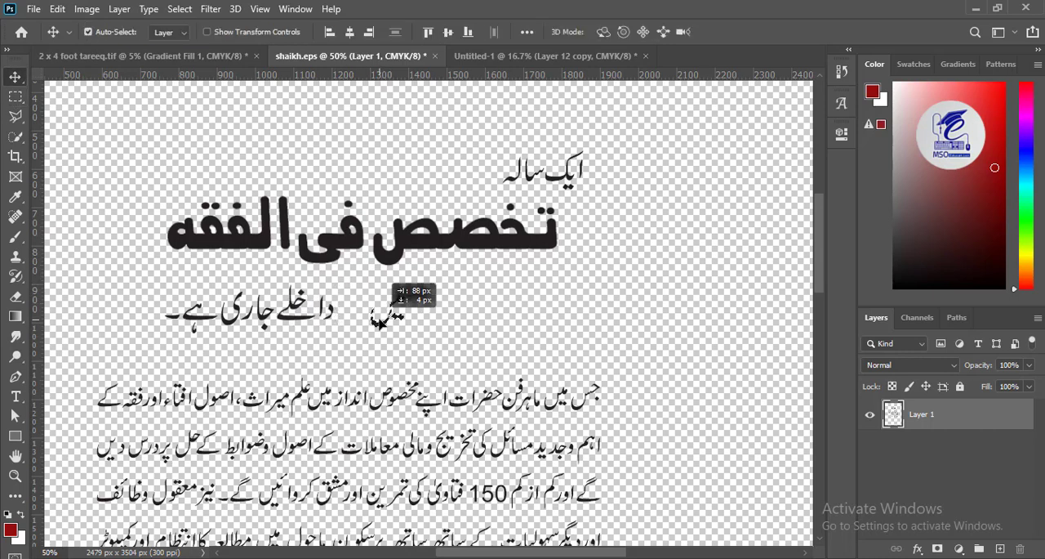
- Select the word داخلے in the lower line and enlarge it above the neighbouring words
click(15, 97)
drag(355, 284, 404, 252)
key(ctrl+t)
drag(316, 311, 315, 327)
key(Return)
key(ctrl+plus)
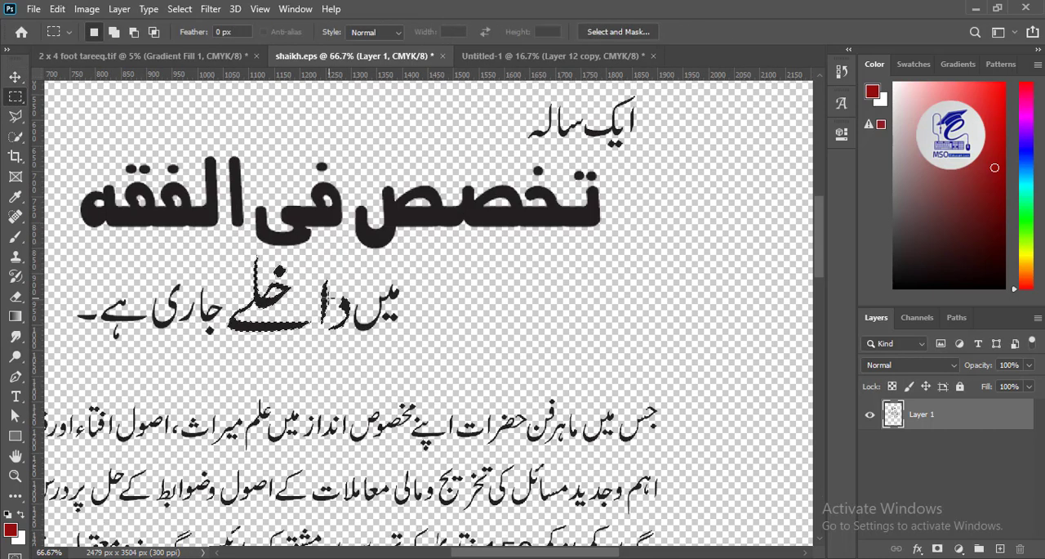
- Reselect the enlarged word داخلے and adjust its width and position between میں and جاری
mouse_move(341, 333)
mouse_down()
mouse_move(325, 317)
mouse_move(352, 345)
mouse_move(226, 251)
mouse_up()
key(m)
key(v)
key(m)
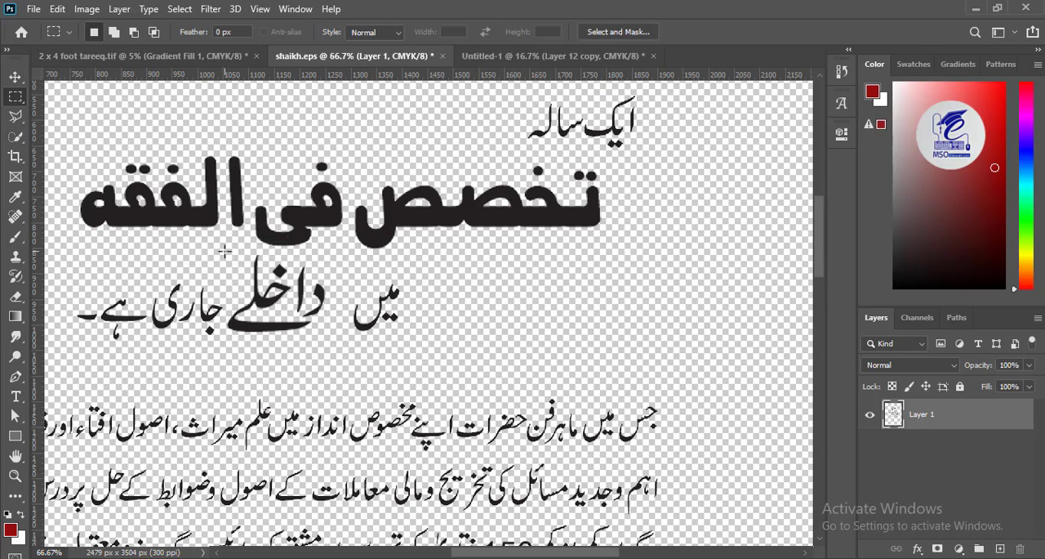
key(v)
drag(266, 297, 272, 306)
key(ctrl+t)
drag(334, 263, 349, 260)
drag(315, 307, 307, 310)
key(Return)
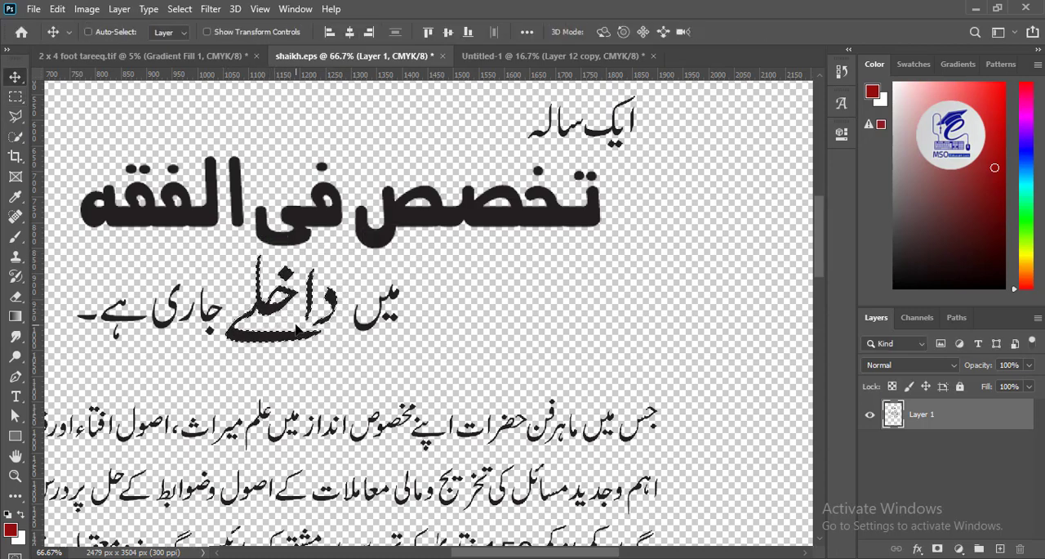
key(ctrl+d)
- Lasso the letters دا of داخلے, scale them down and fit them closer to the rest of the word
key(ctrl+minus)
key(ctrl+minus)
key(l)
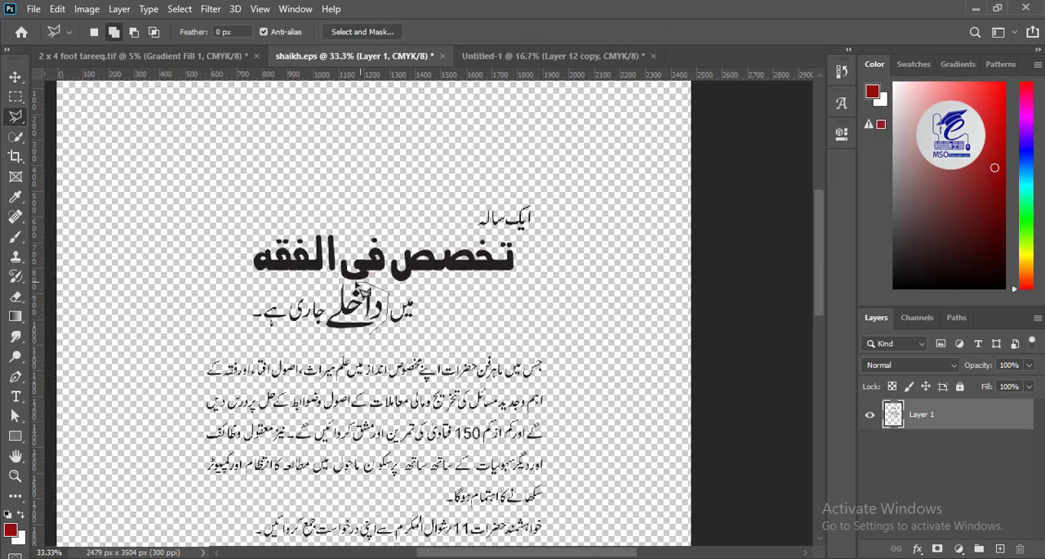
key(ctrl+t)
drag(384, 328, 370, 318)
drag(341, 304, 342, 311)
key(Return)
- Select the word میں and nudge it left to close the gap before داخلے
click(15, 103)
drag(429, 289, 380, 328)
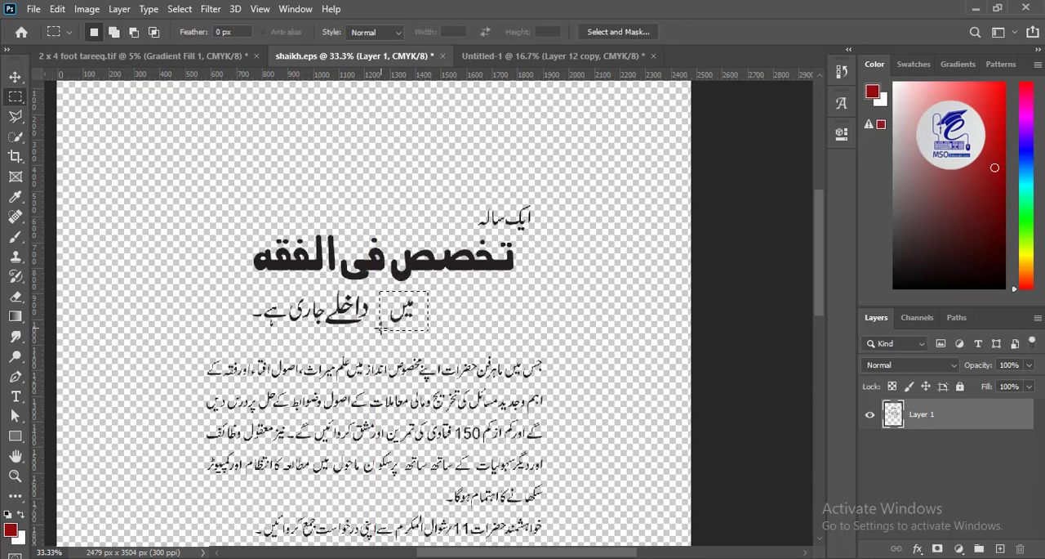
key(v)
key(shift+Left)
key(shift+Left)
key(shift+Left)
key(shift+Left)
key(shift+Left)
key(shift+Left)
key(shift+Left)
key(m)
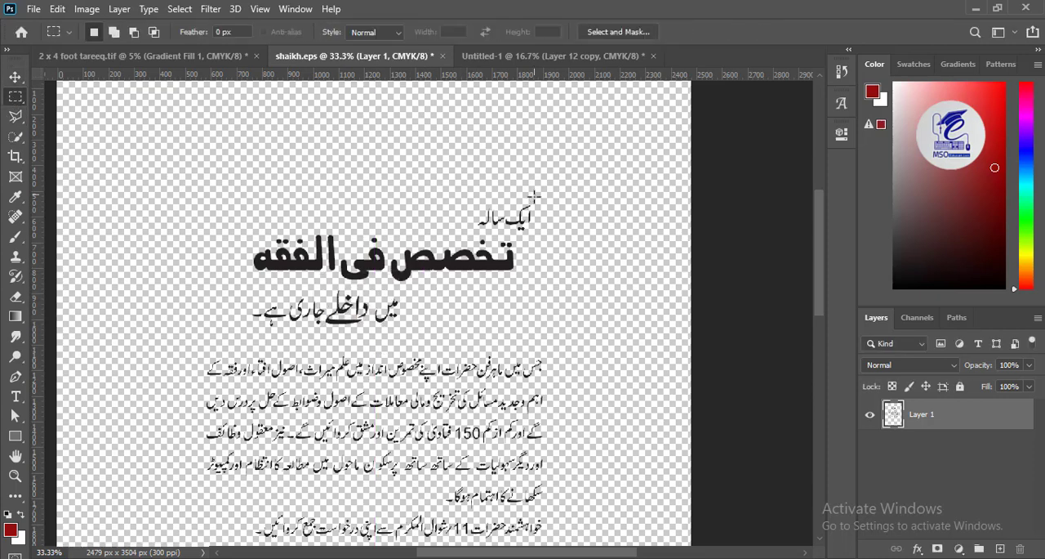
- Cut the three arranged heading lines into the 2 x 4 foot tareeq.tif banner, enlarge them and place them below the red title
drag(567, 187, 215, 330)
key(ctrl+shift+Tab)
key(ctrl+v)
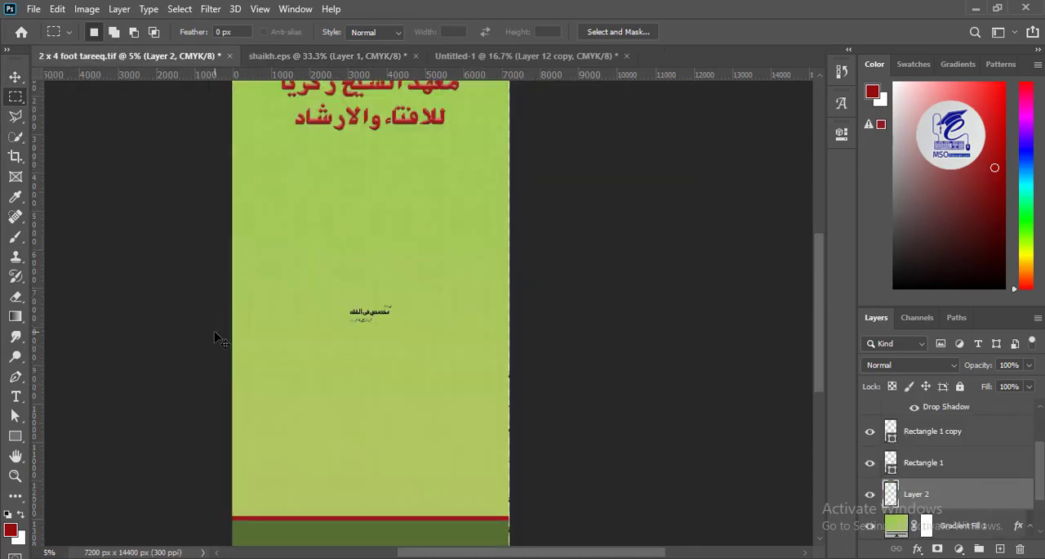
key(ctrl+t)
drag(406, 333, 466, 381)
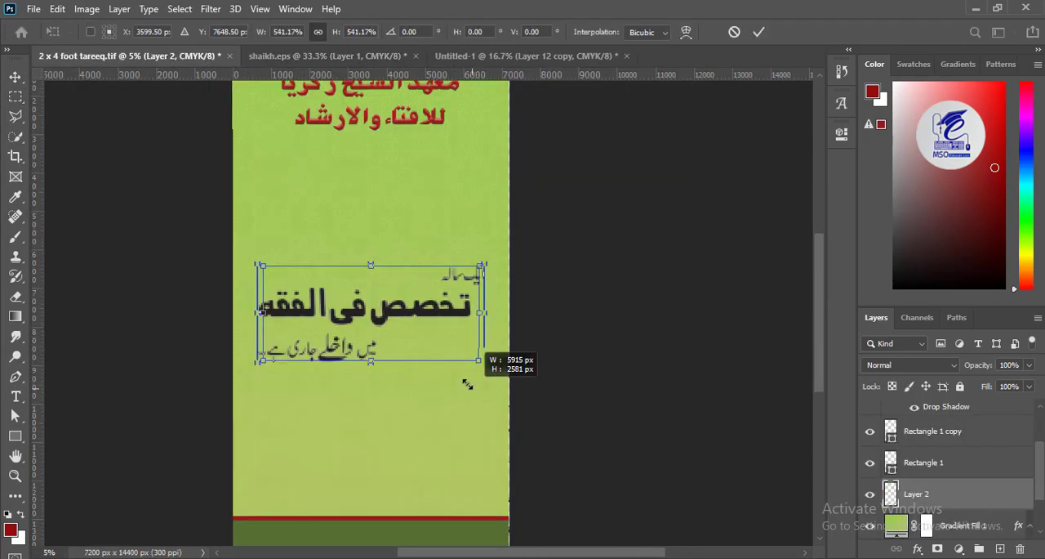
drag(380, 299, 394, 198)
key(Return)
- Transfer the five-line body paragraph from shaikh.eps into the banner and enlarge it to nearly the banner's width below the heading
click(330, 55)
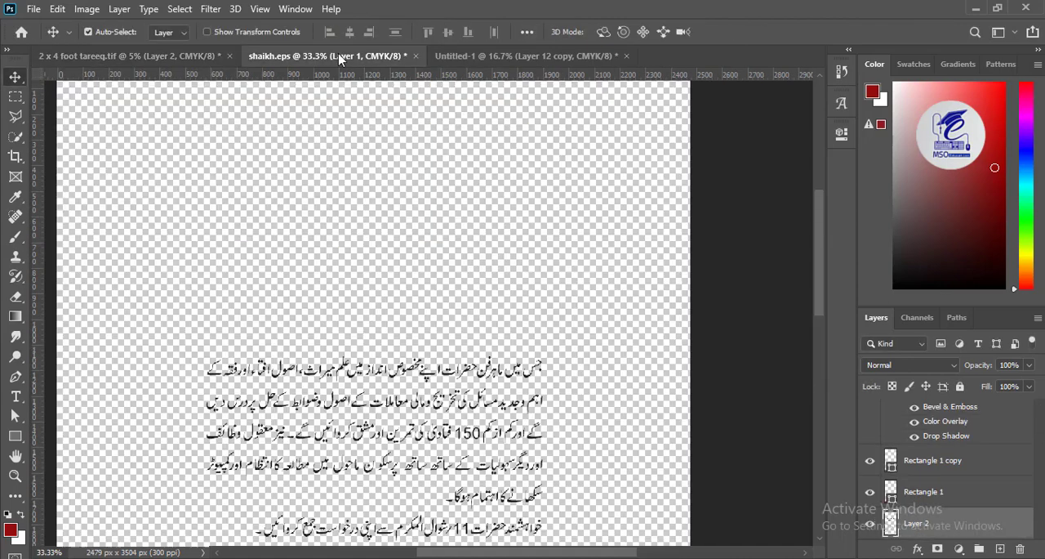
click(15, 96)
drag(562, 140, 167, 331)
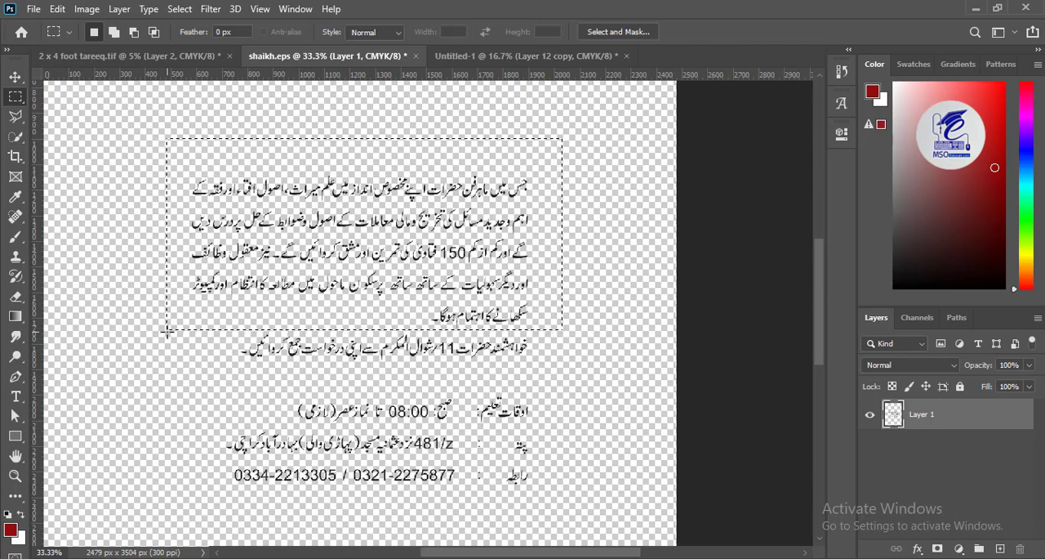
key(ctrl+l)
key(Escape)
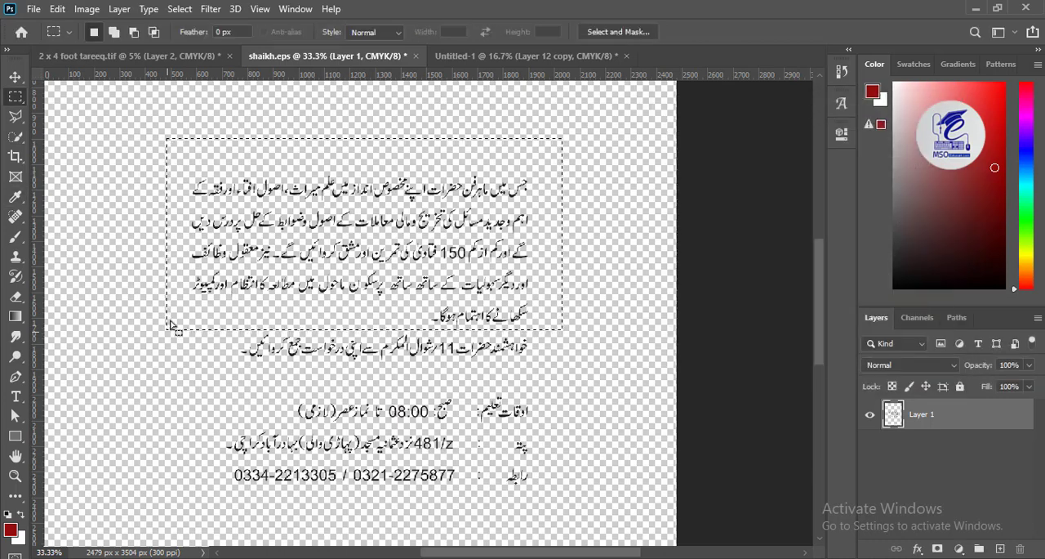
key(ctrl+shift+Tab)
key(ctrl+t)
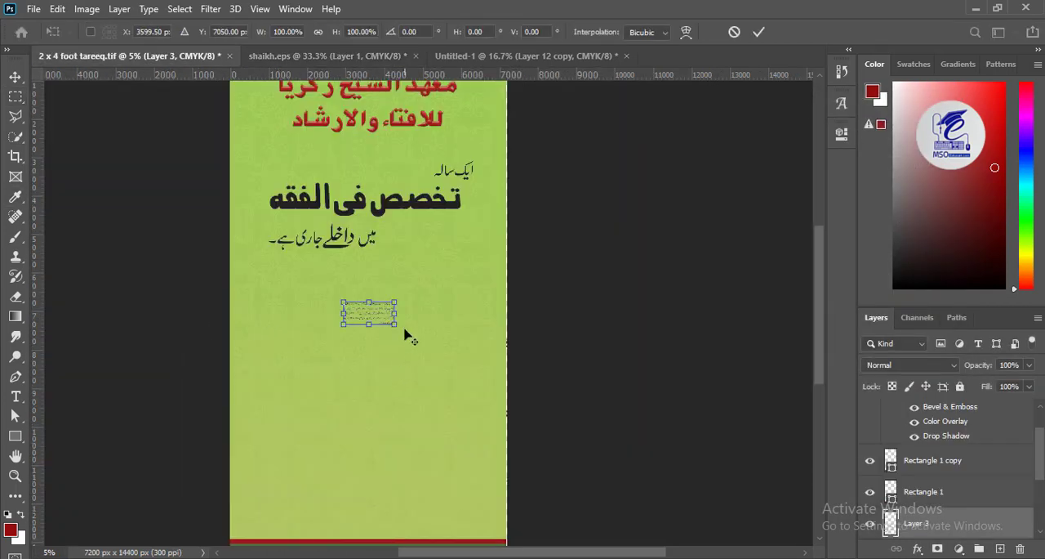
mouse_move(395, 329)
mouse_down()
mouse_move(453, 406)
mouse_move(485, 369)
mouse_move(386, 319)
mouse_up()
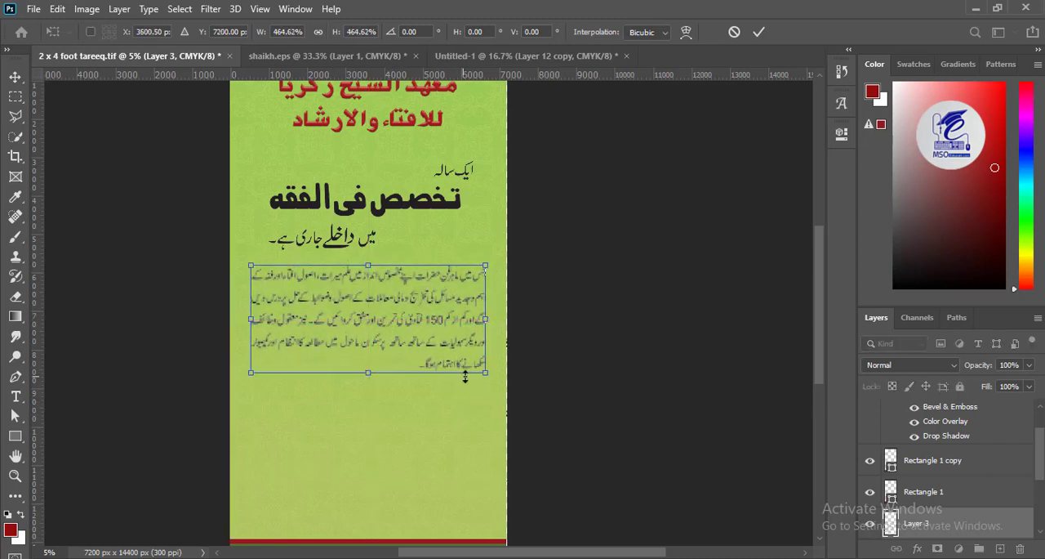
drag(485, 372, 482, 385)
key(Return)
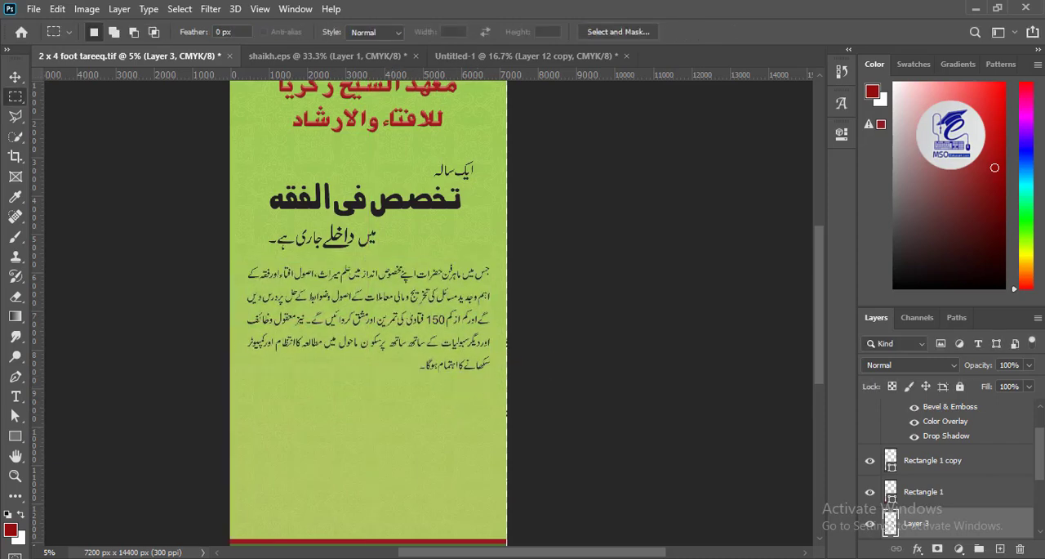
key(ctrl+l)
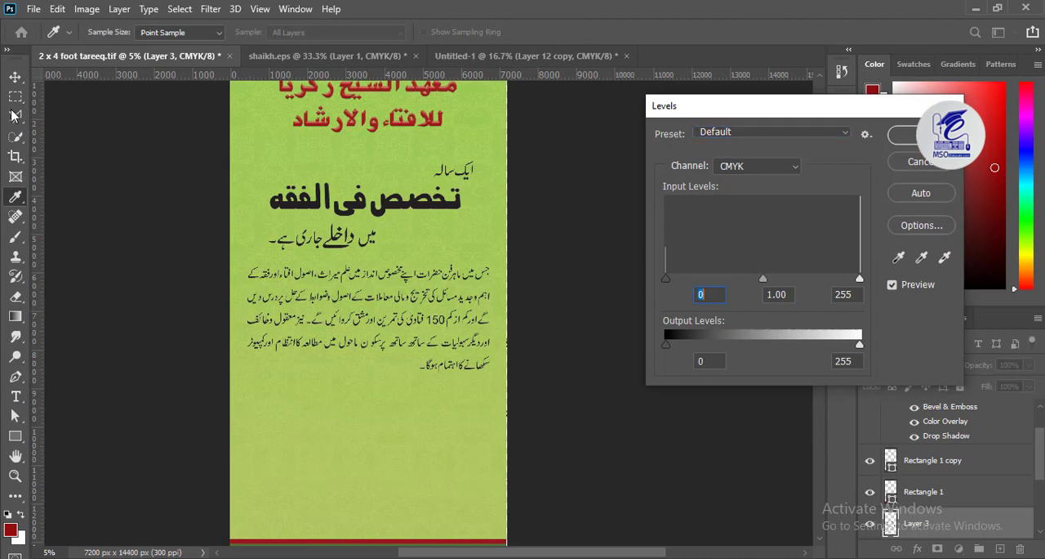
key(Return)
- Cut the application-date line from shaikh.eps into the banner, enlarge it and place it between the paragraph and the red band
click(15, 79)
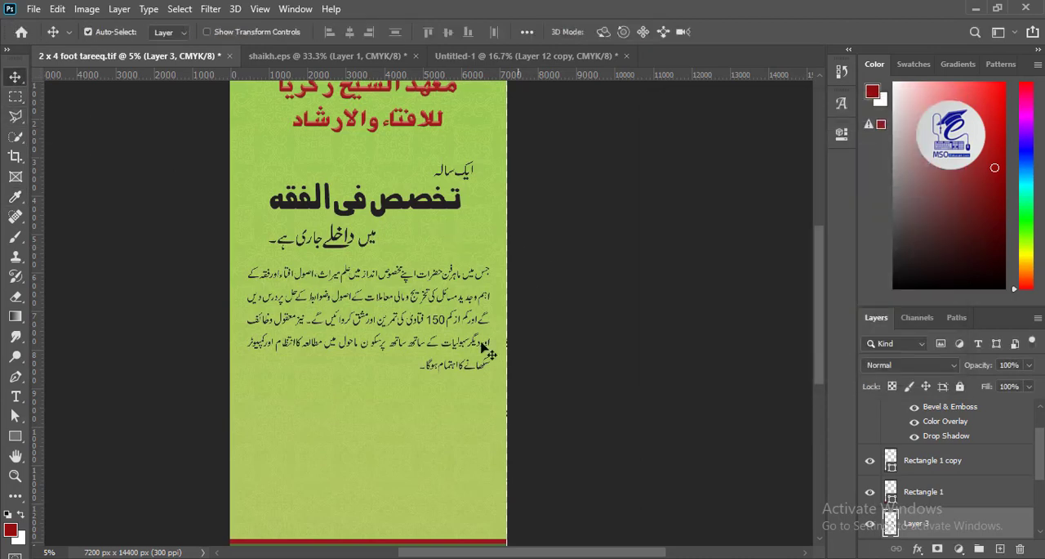
drag(393, 365, 411, 307)
click(364, 57)
drag(480, 320, 486, 244)
key(m)
drag(542, 205, 227, 261)
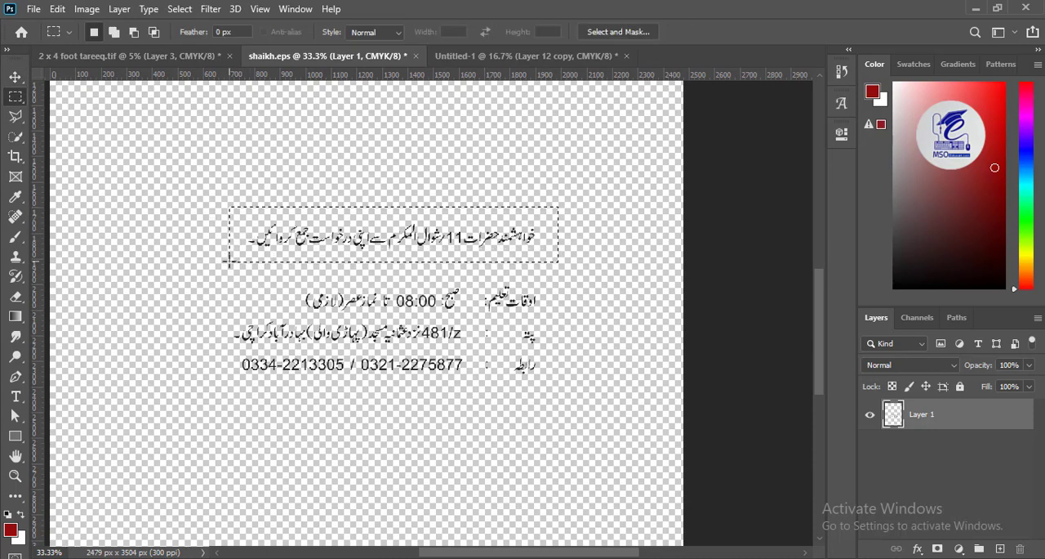
key(ctrl+x)
key(ctrl+shift+Tab)
key(ctrl+t)
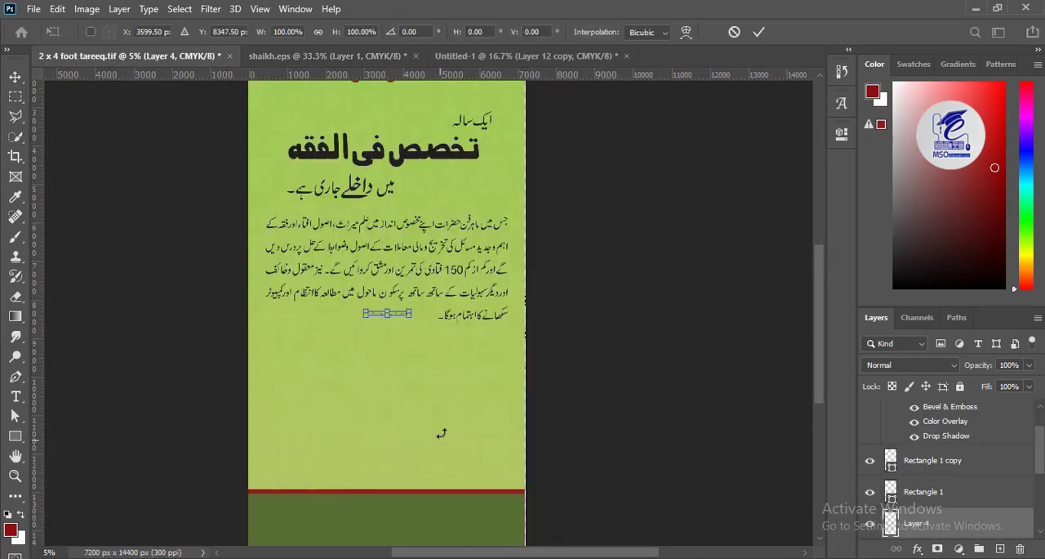
drag(417, 325, 421, 408)
key(Return)
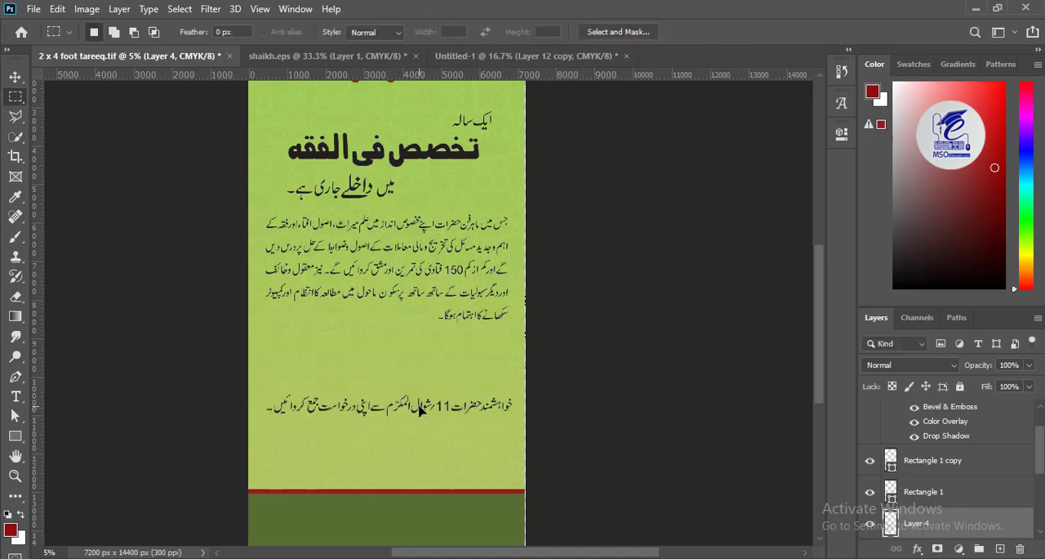
- Bring the orange and green ornamental frame group from victor new.tif into the banner and scale it behind the application-date line
key(v)
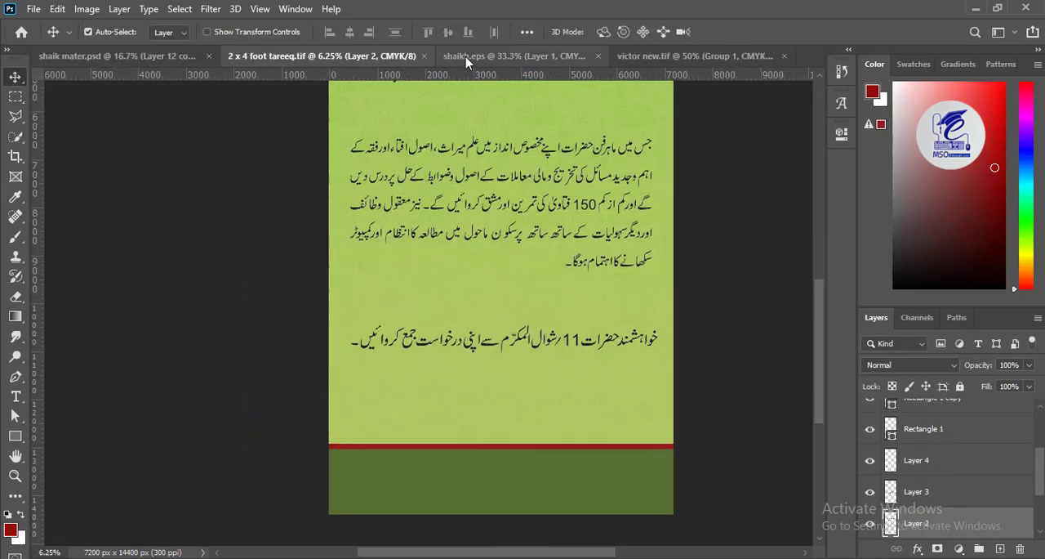
key(ctrl+Tab)
key(ctrl+Tab)
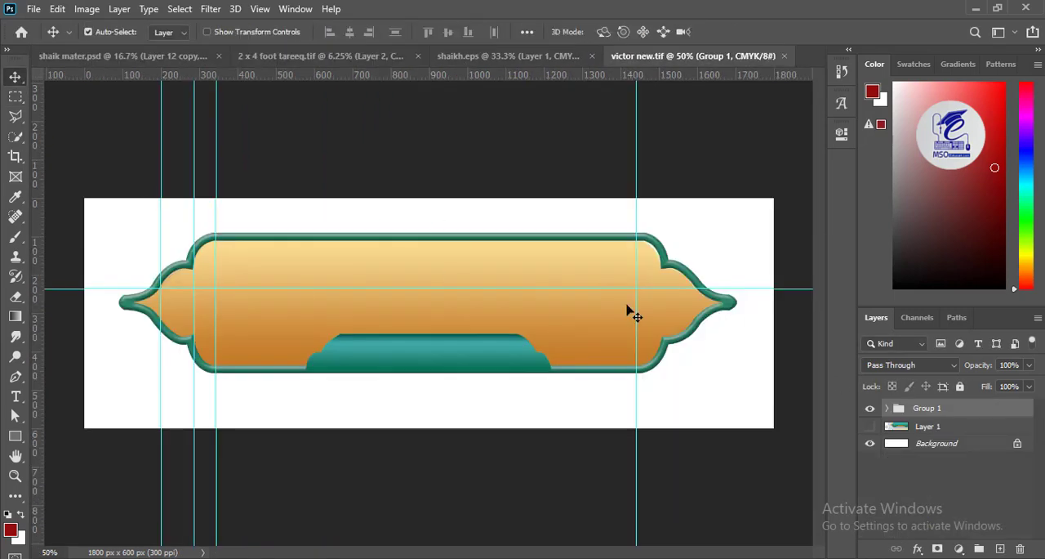
drag(303, 306, 318, 253)
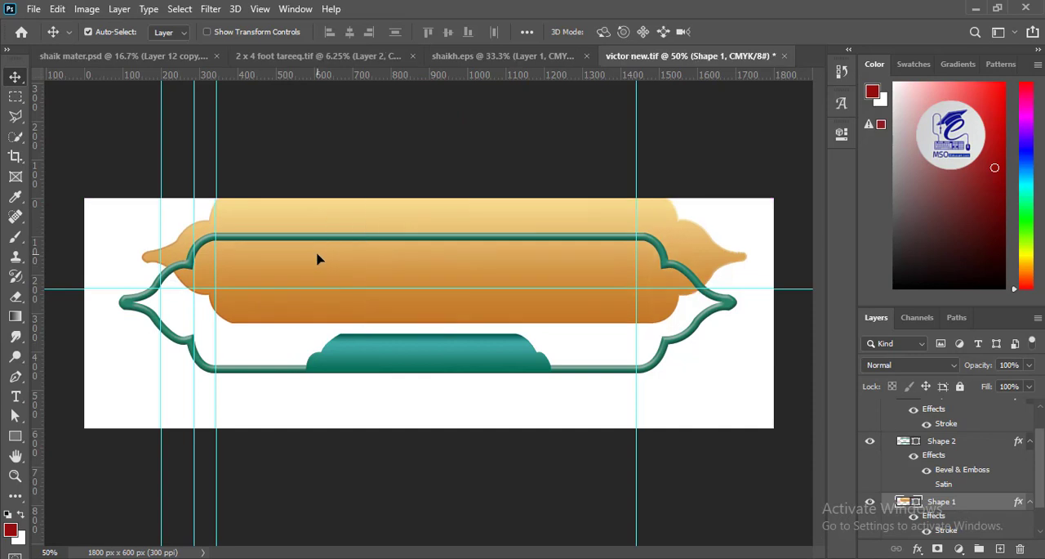
key(ctrl+z)
click(88, 32)
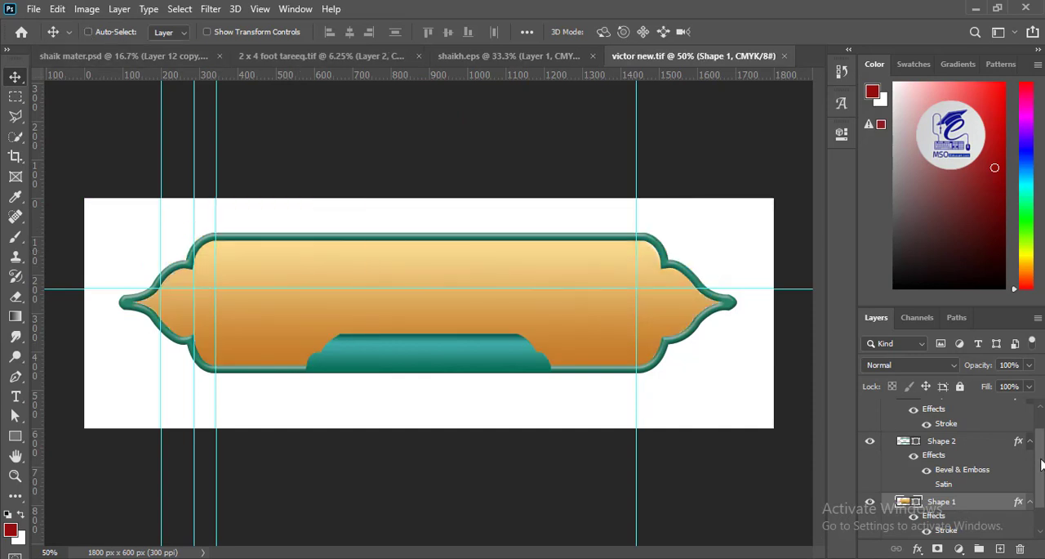
key(ctrl+g)
drag(364, 276, 641, 458)
key(ctrl+t)
drag(561, 406, 553, 365)
key(Return)
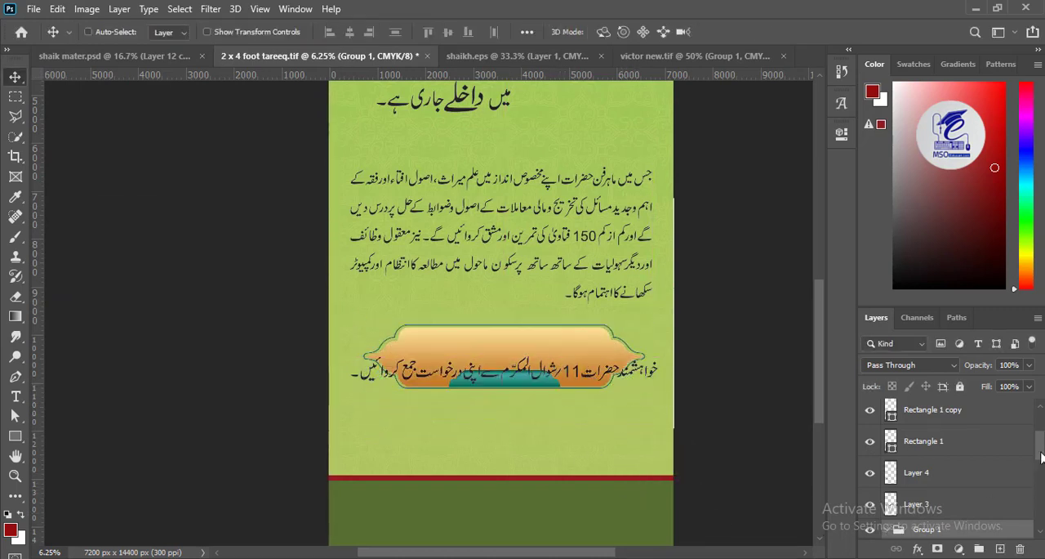
- Select the ornamental frame's green outline shape and thicken its stroke to about 19.46 pt
drag(1041, 453, 1042, 469)
key(ctrl+plus)
click(361, 360)
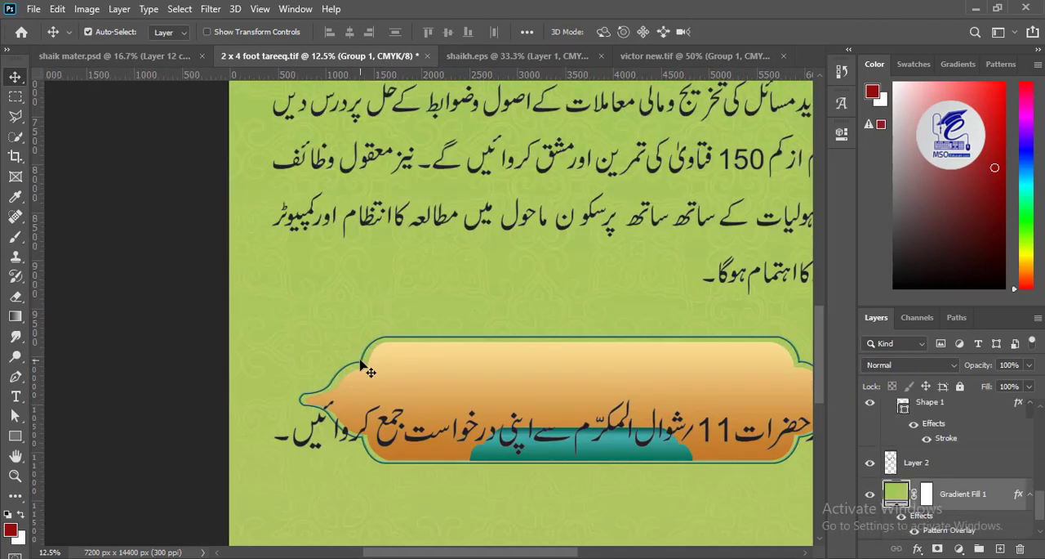
click(361, 363)
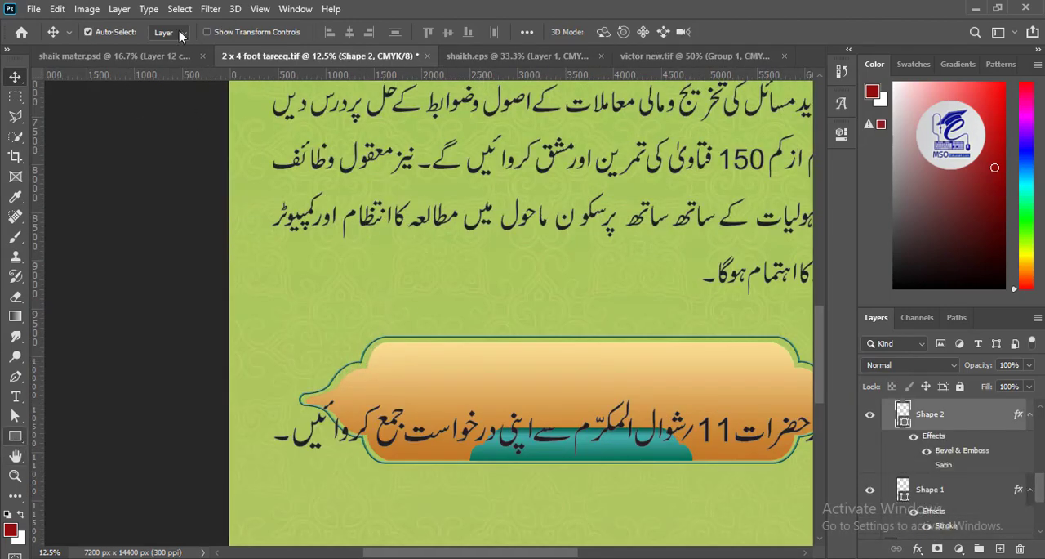
drag(283, 32, 299, 49)
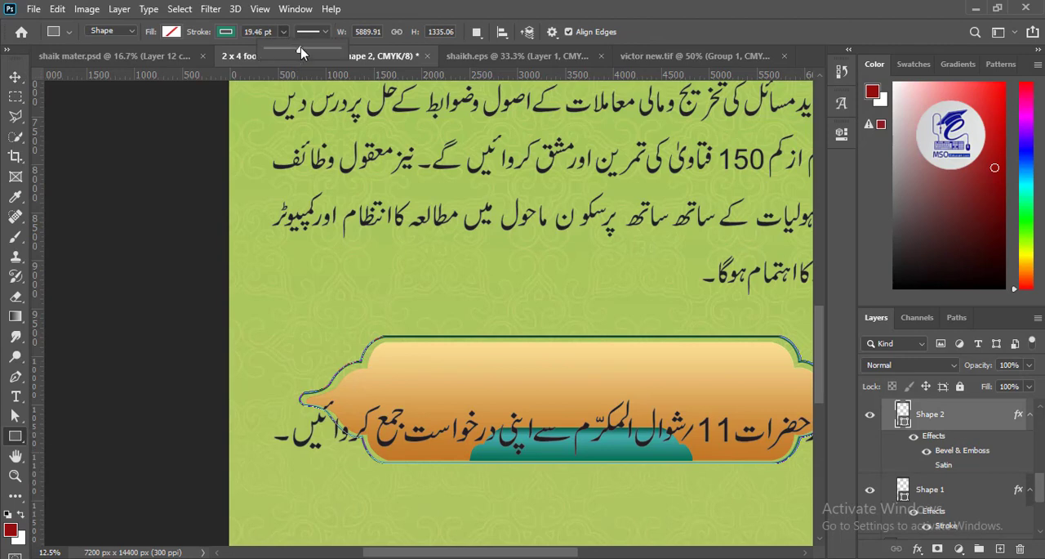
click(17, 77)
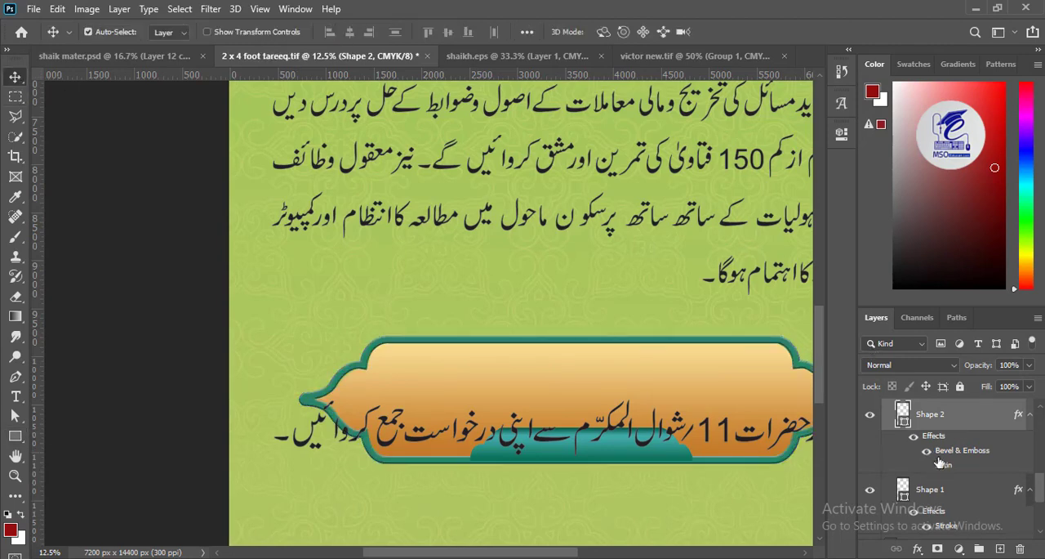
- Increase the Bevel & Emboss size of the ornamental frame's green outline to 54 px
double_click(936, 437)
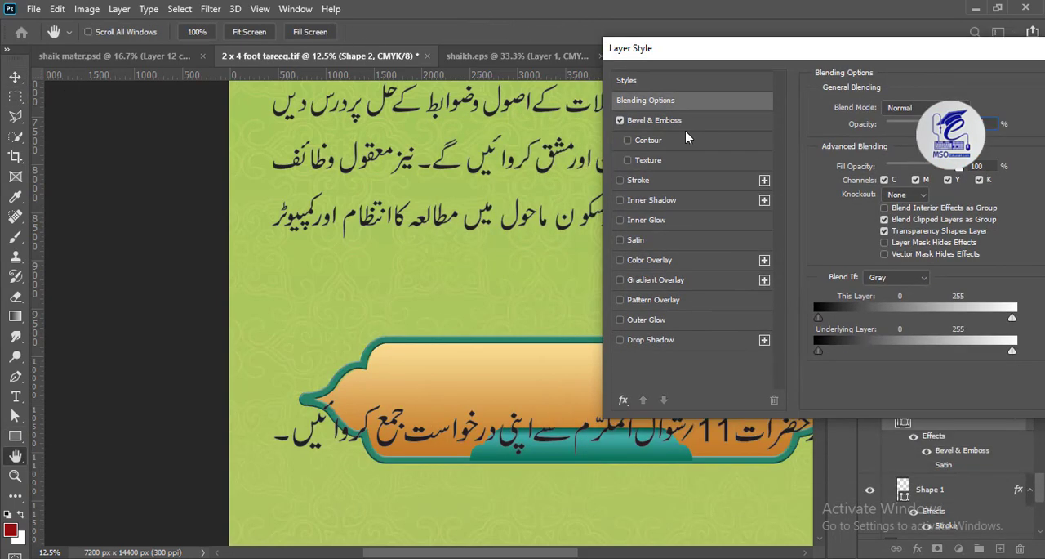
click(904, 143)
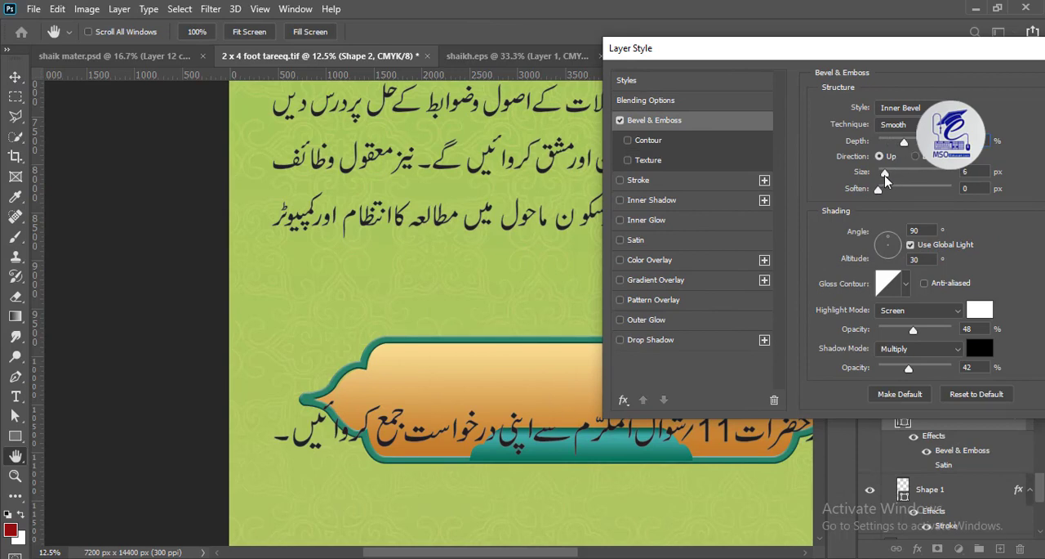
drag(885, 174, 900, 177)
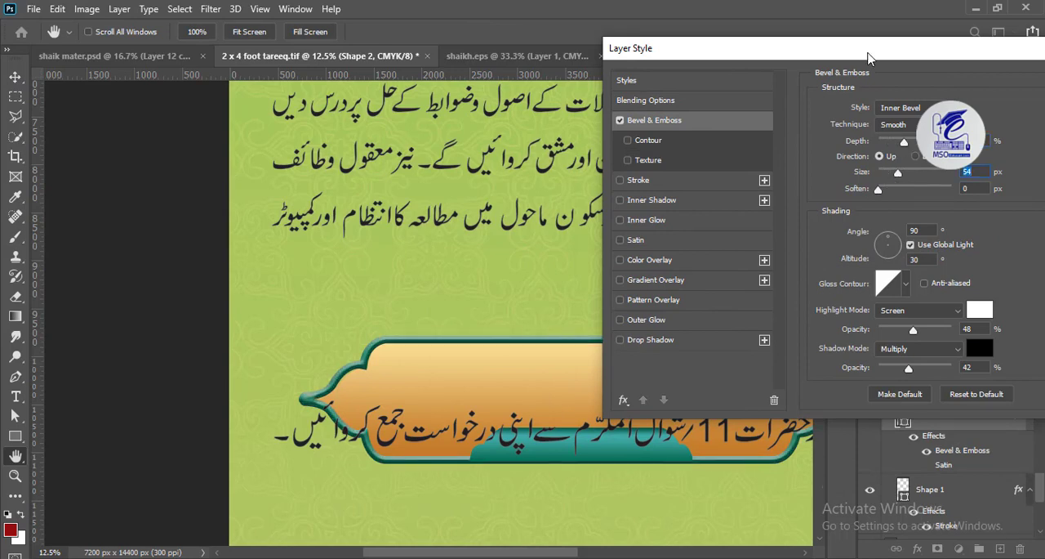
drag(868, 55, 725, 64)
drag(756, 151, 751, 150)
click(974, 96)
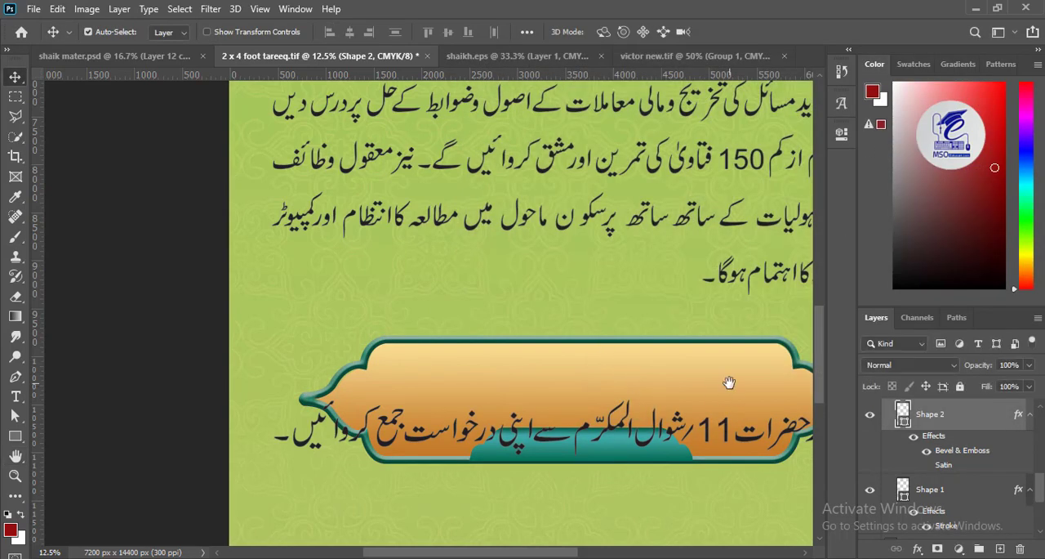
- Shrink the application-date line slightly and reposition it over the upper part of the ornamental frame
drag(730, 381, 426, 231)
key(ctrl+t)
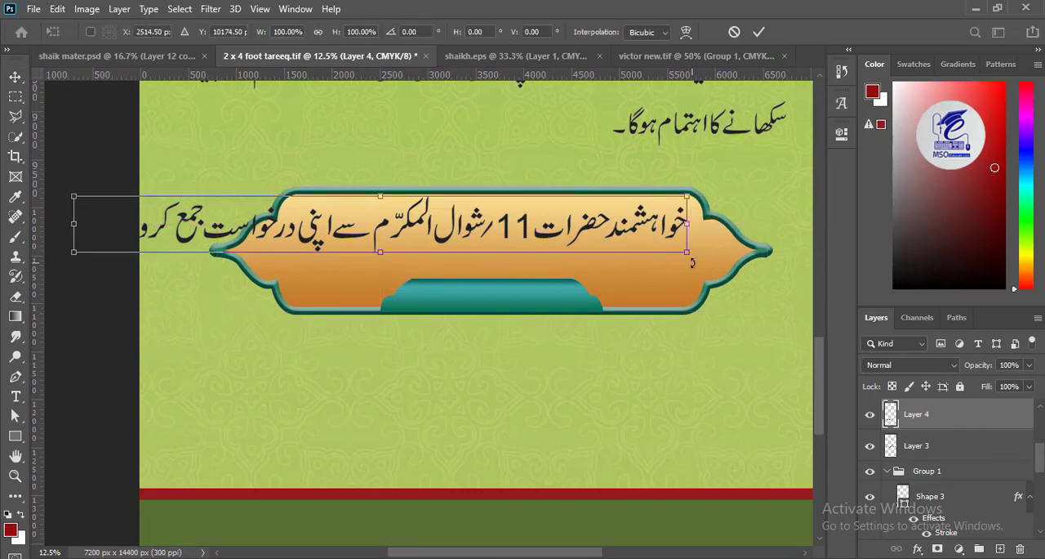
drag(690, 252, 626, 246)
drag(525, 233, 584, 237)
key(Return)
- Select the second half of the application-date line with the Polygonal Lasso and move it under the first half as a second line
key(l)
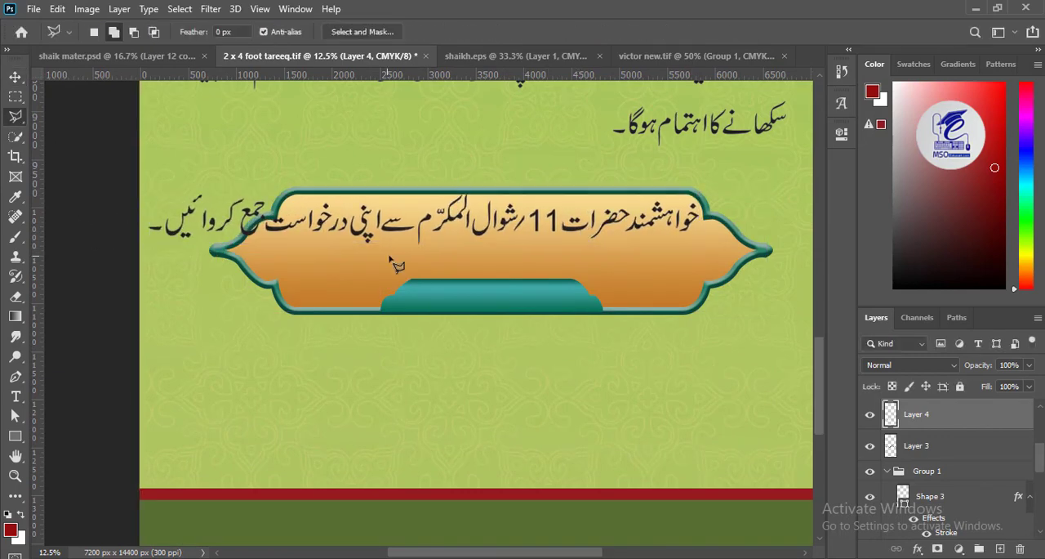
scroll(388, 251, up, 2)
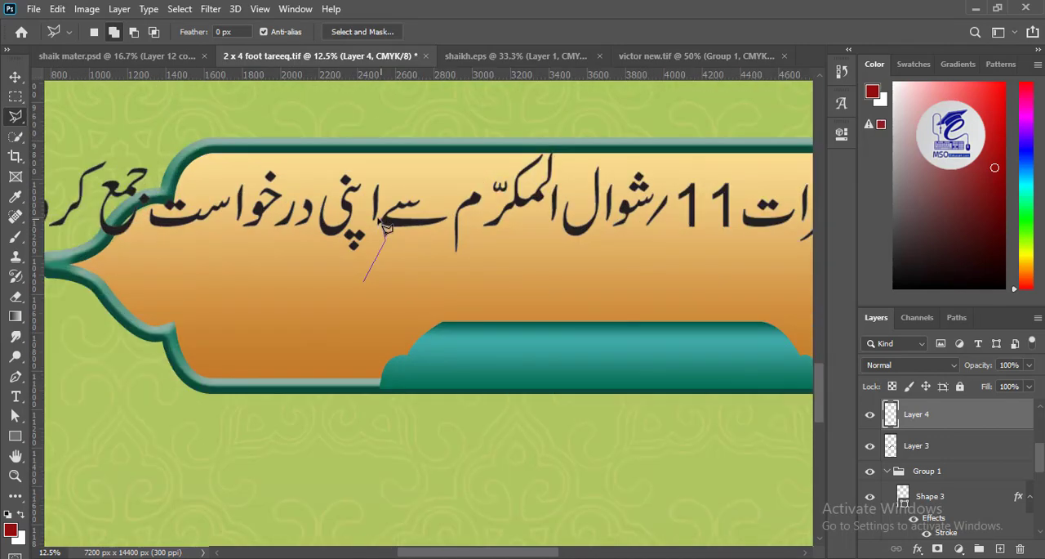
click(389, 166)
click(284, 131)
drag(182, 125, 439, 159)
click(241, 142)
click(164, 202)
click(306, 328)
click(622, 317)
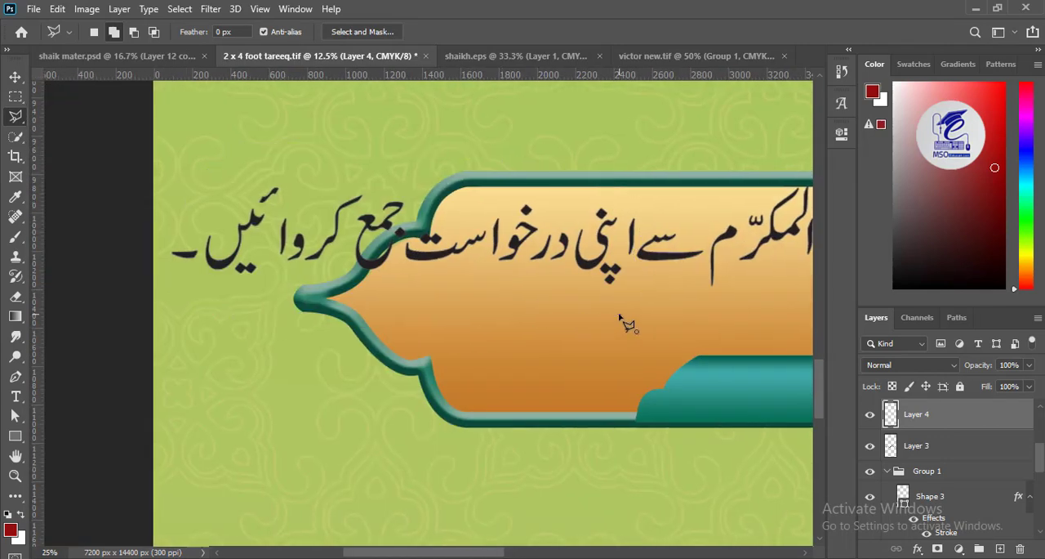
key(ctrl+minus)
key(v)
mouse_move(253, 236)
mouse_down()
mouse_move(474, 249)
mouse_move(549, 292)
mouse_up()
key(ctrl+d)
- Scale the two-line application-date text to about 83.6% and place it inside the ornamental frame
key(ctrl+t)
drag(653, 307, 600, 290)
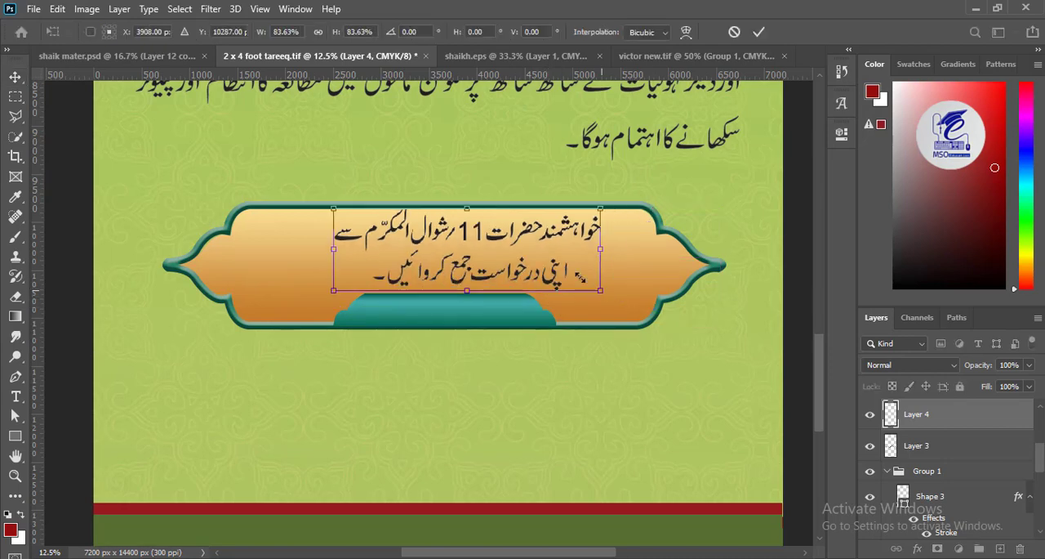
drag(501, 239, 471, 240)
key(Return)
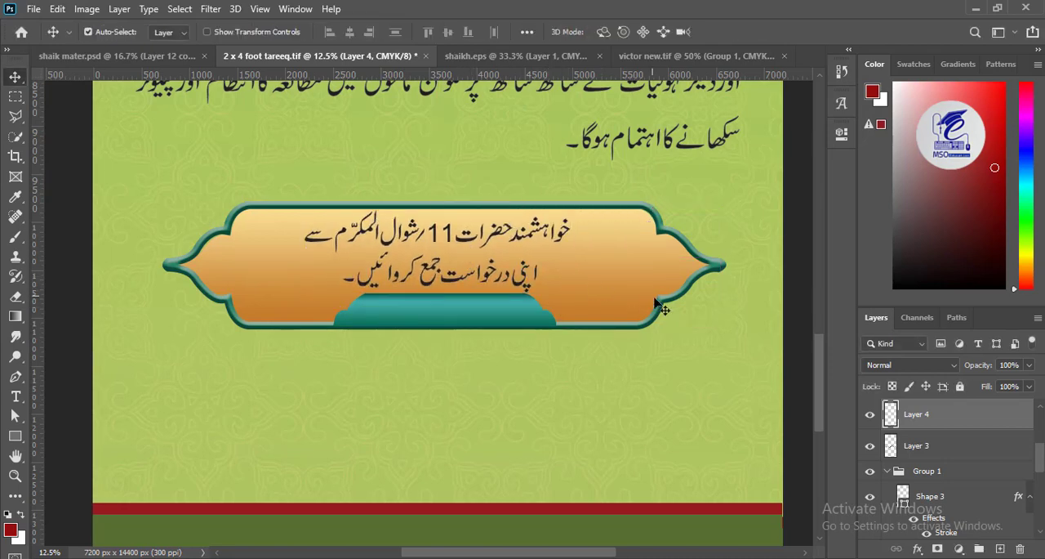
- Delete the teal tab shape at the frame's lower edge and move the two-line text down into the freed space
click(474, 314)
key(Delete)
drag(452, 278, 444, 291)
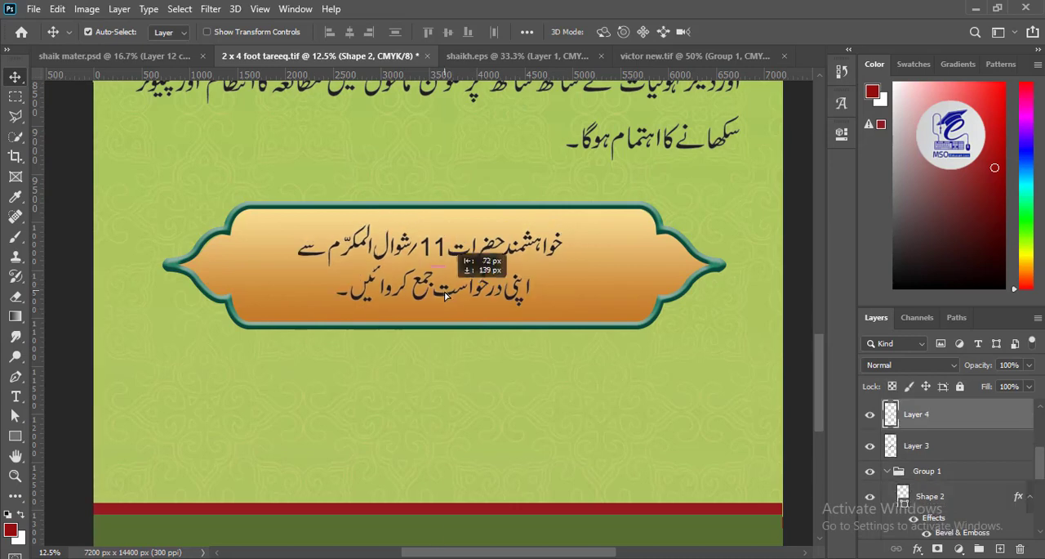
- Enlarge the two-line application-date text until it fills the height of the frame
key(ctrl+t)
drag(563, 319, 598, 332)
key(Return)
key(ctrl+minus)
key(ctrl+minus)
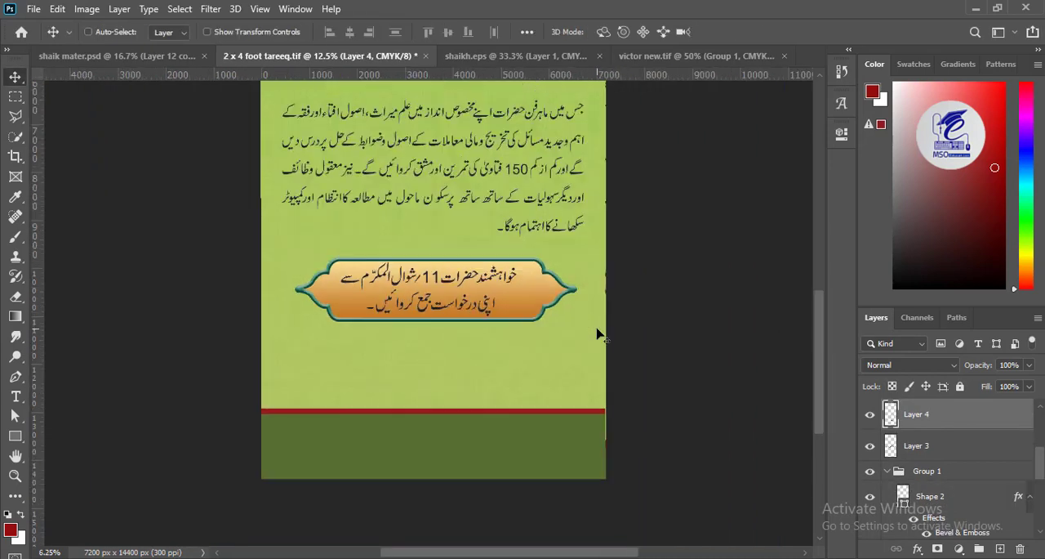
drag(555, 156, 556, 186)
key(ctrl+plus)
key(ctrl+plus)
- Replace the orange stop in the frame background's gradient with the dark red sampled from the banner's red band
ctrl+click(557, 322)
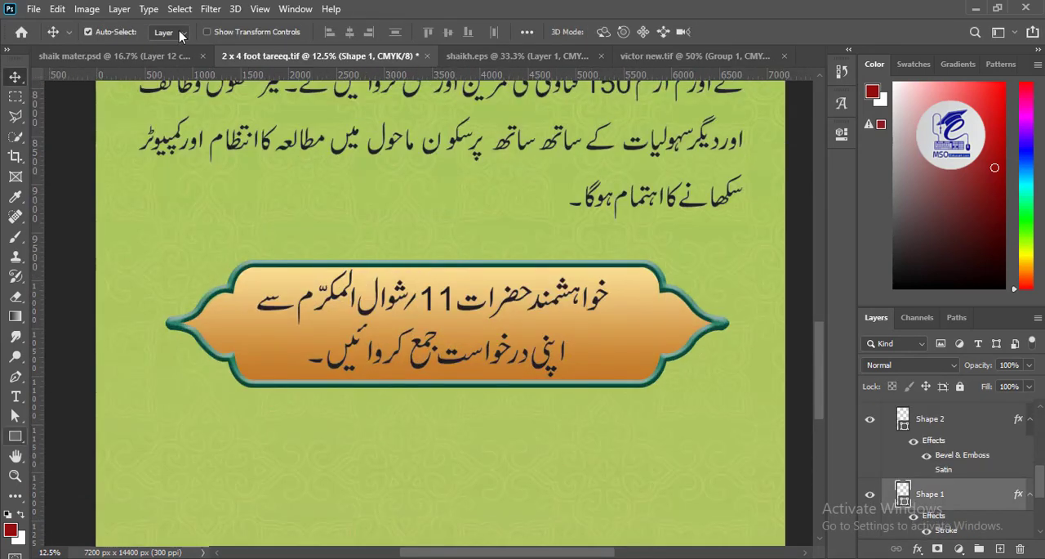
click(15, 436)
click(169, 31)
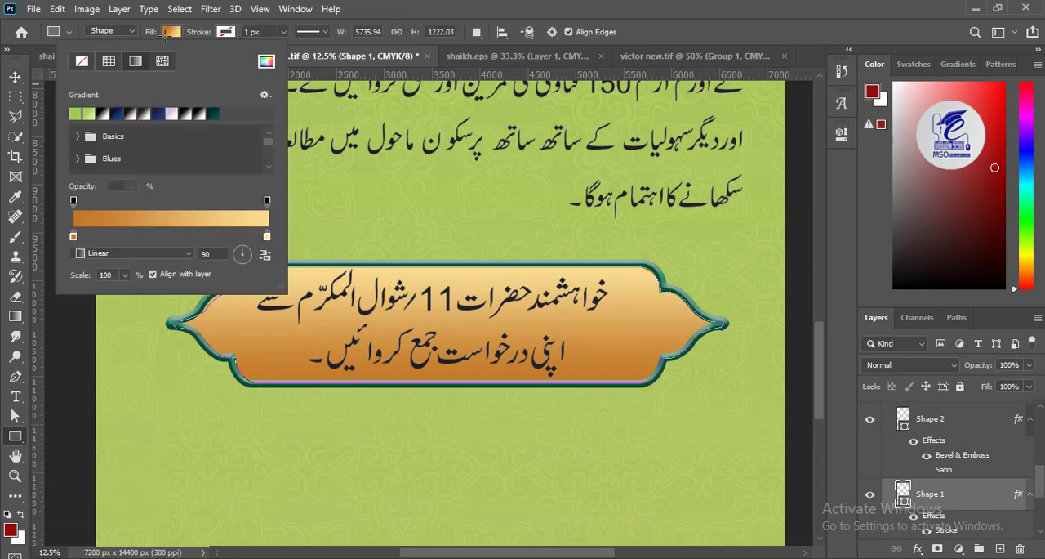
scroll(199, 287, down, 4)
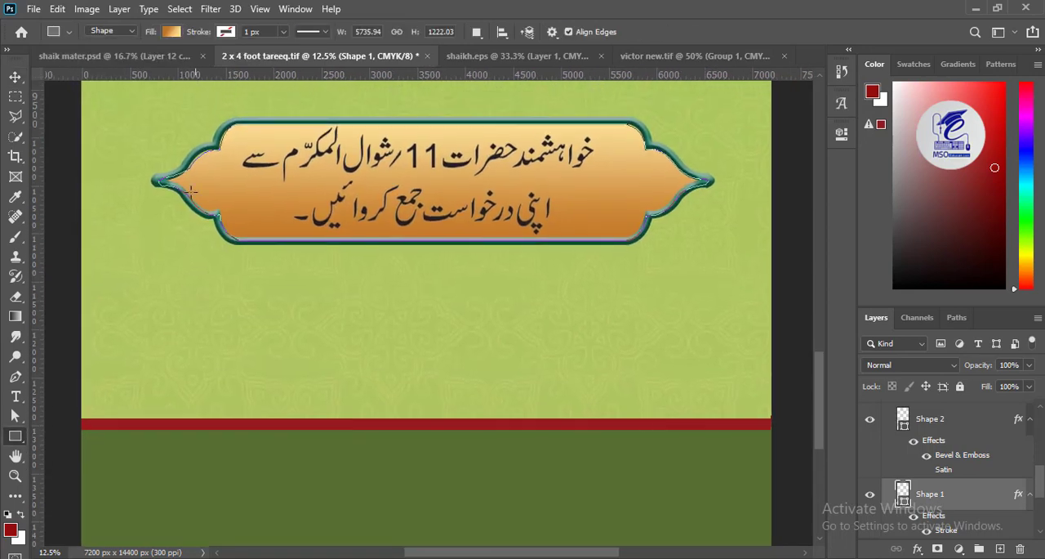
double_click(73, 236)
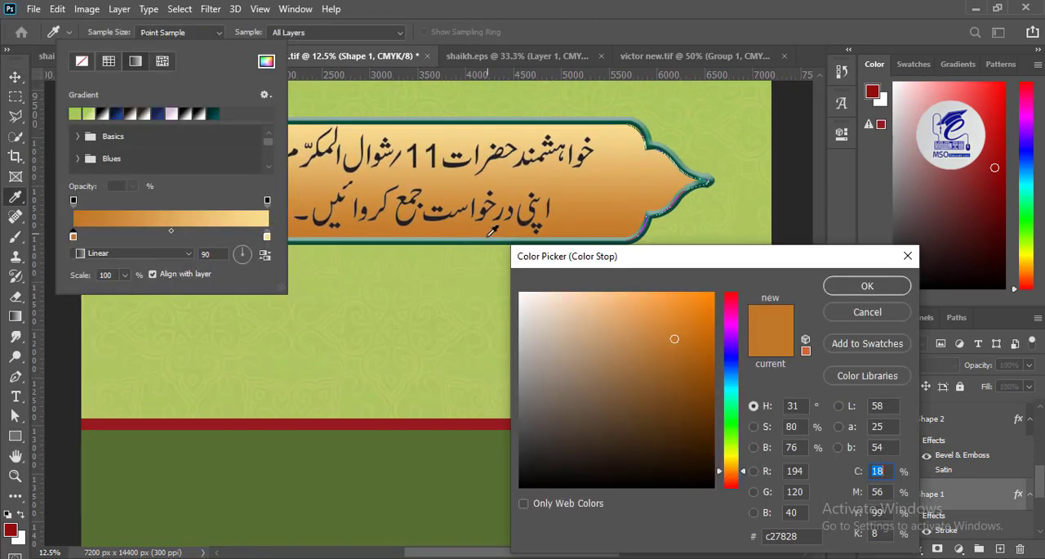
click(338, 417)
click(867, 285)
- Change the light yellow stop of the frame background's gradient to a bright, saturated red
double_click(267, 237)
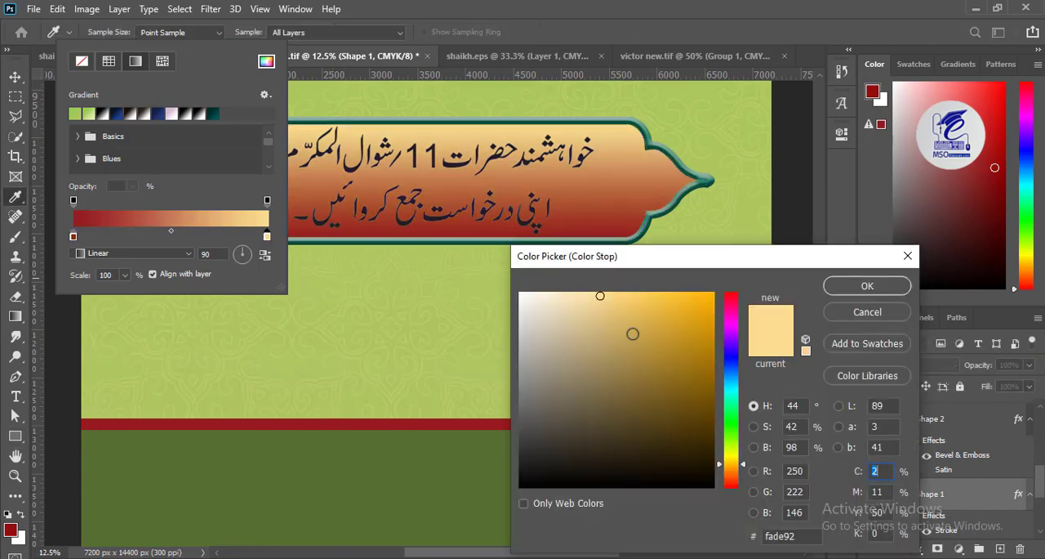
drag(741, 314, 730, 286)
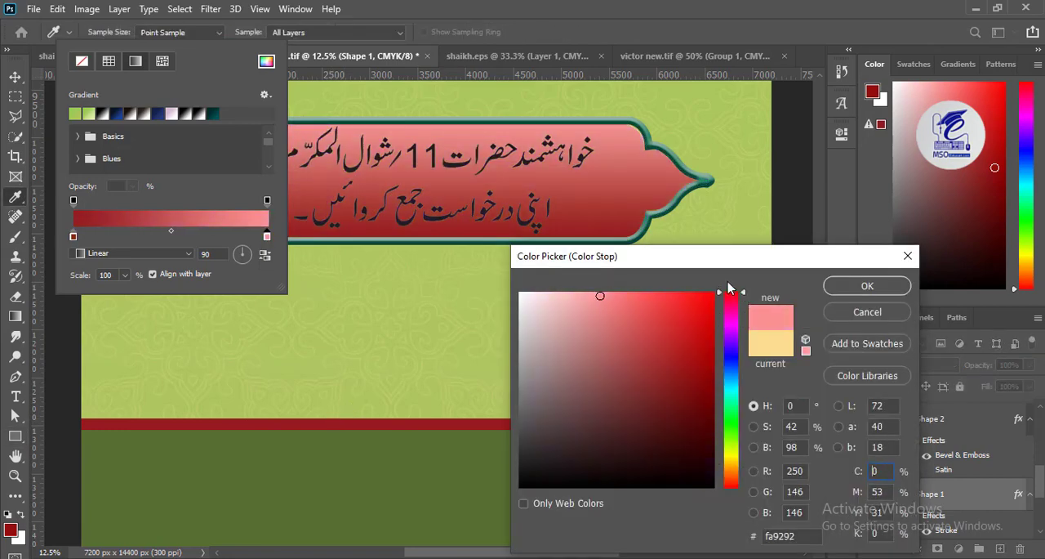
mouse_move(676, 308)
mouse_down()
mouse_move(662, 294)
mouse_move(612, 292)
mouse_move(678, 287)
mouse_up()
click(868, 285)
- Darken the dark red stop of the frame background's gradient to a deep maroon
double_click(73, 236)
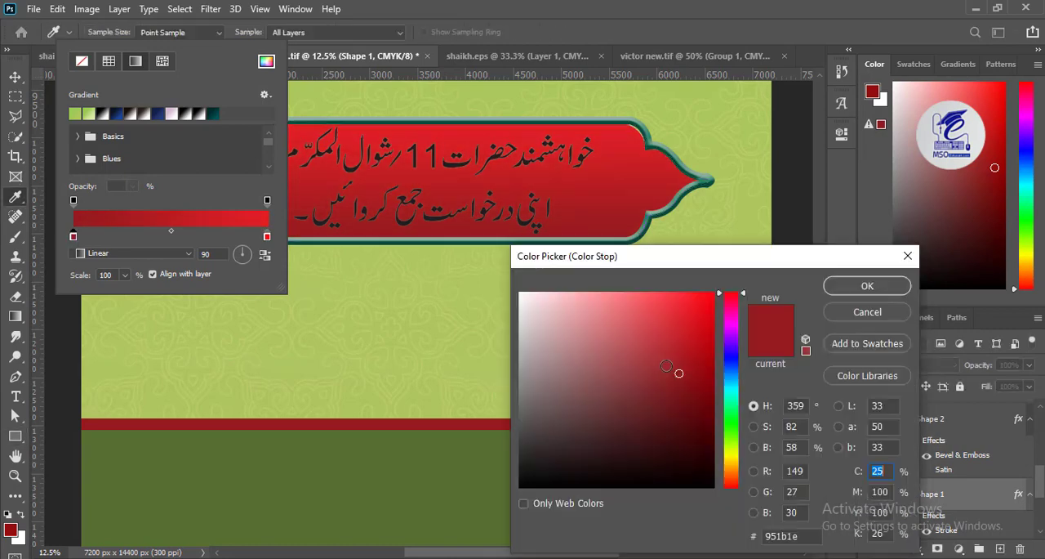
click(698, 407)
click(868, 285)
key(v)
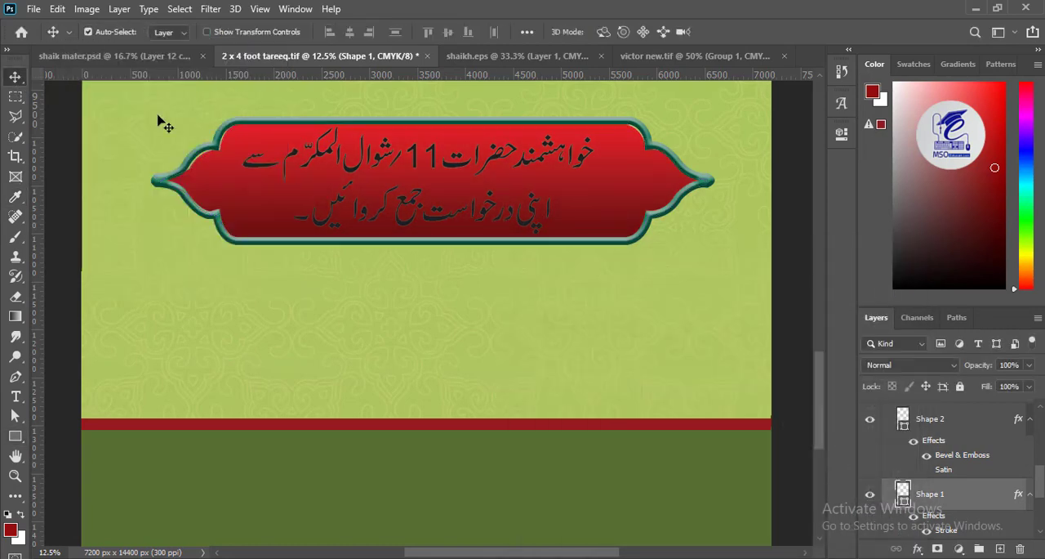
- Adjust the red background shape's height and width slightly so that it fits the green outline
key(ctrl+t)
drag(713, 242, 713, 245)
drag(712, 181, 707, 184)
key(Return)
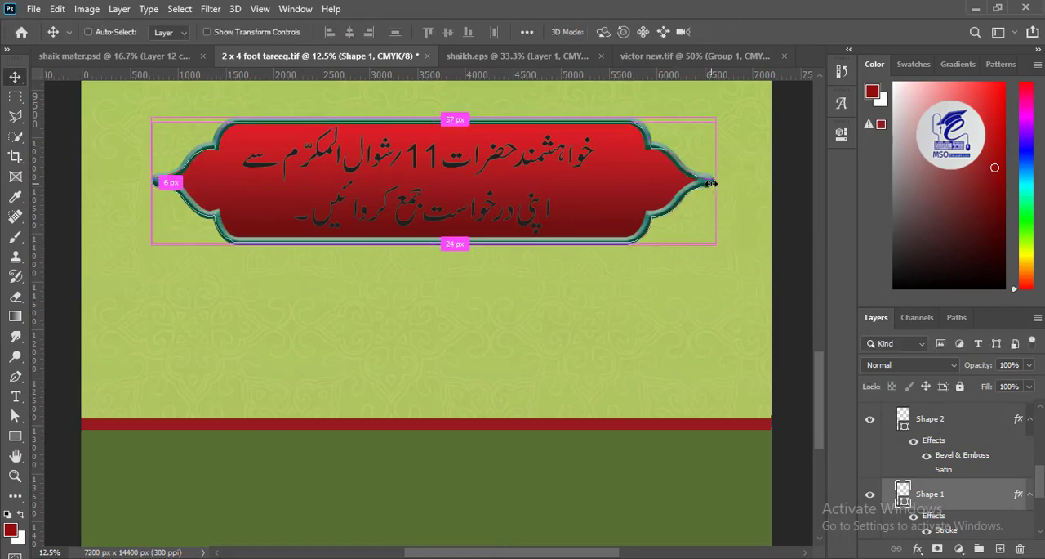
- Apply a white Color Overlay to the two-line application-date text
click(527, 165)
double_click(889, 409)
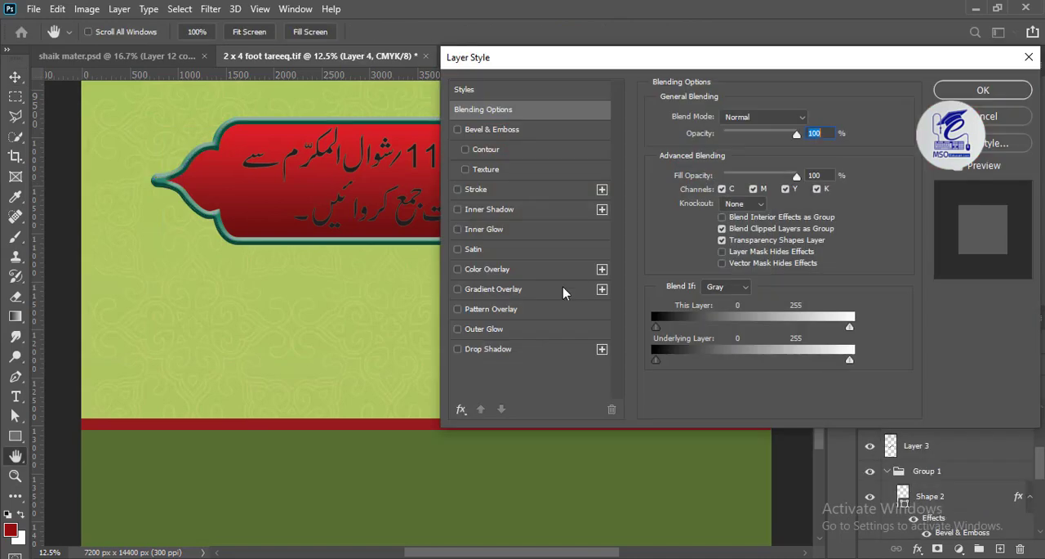
click(535, 270)
click(811, 126)
click(519, 292)
click(866, 281)
click(982, 91)
- Examine how the recoloured application-date frame sits with the heading, body paragraph and bottom bands on the banner
key(ctrl+minus)
key(ctrl+minus)
key(ctrl+minus)
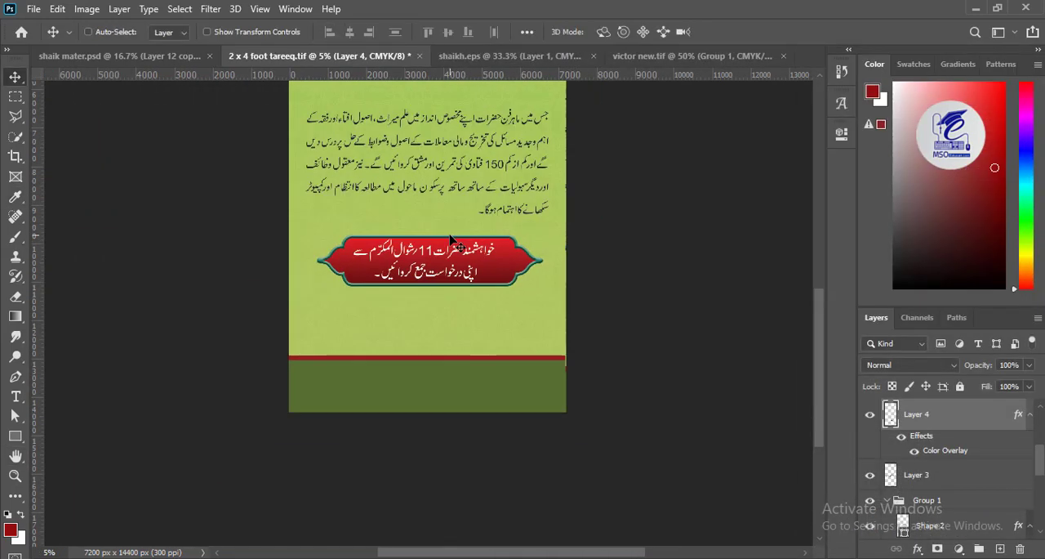
drag(458, 242, 455, 205)
key(ctrl+plus)
key(ctrl+plus)
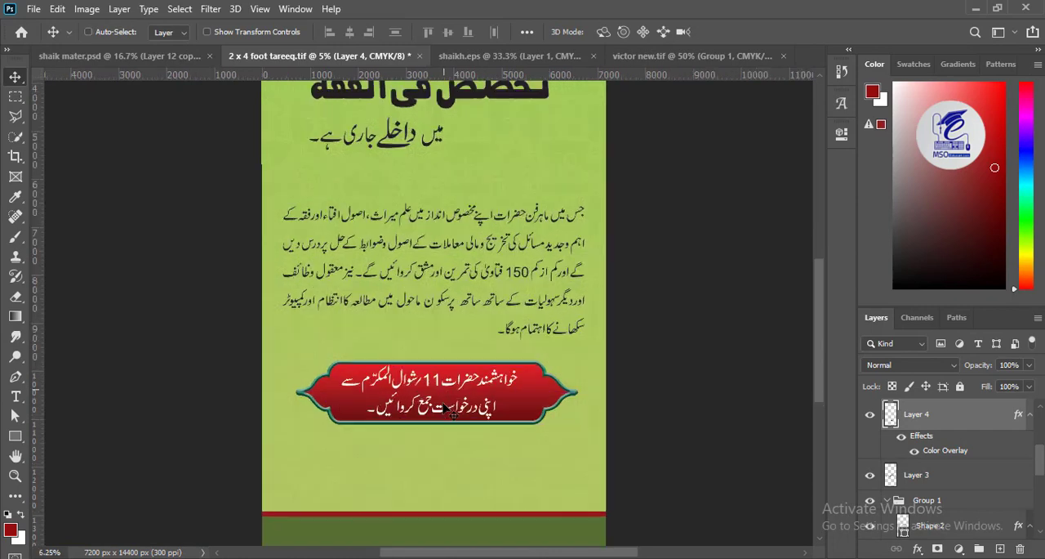
drag(484, 457, 475, 333)
key(ctrl+plus)
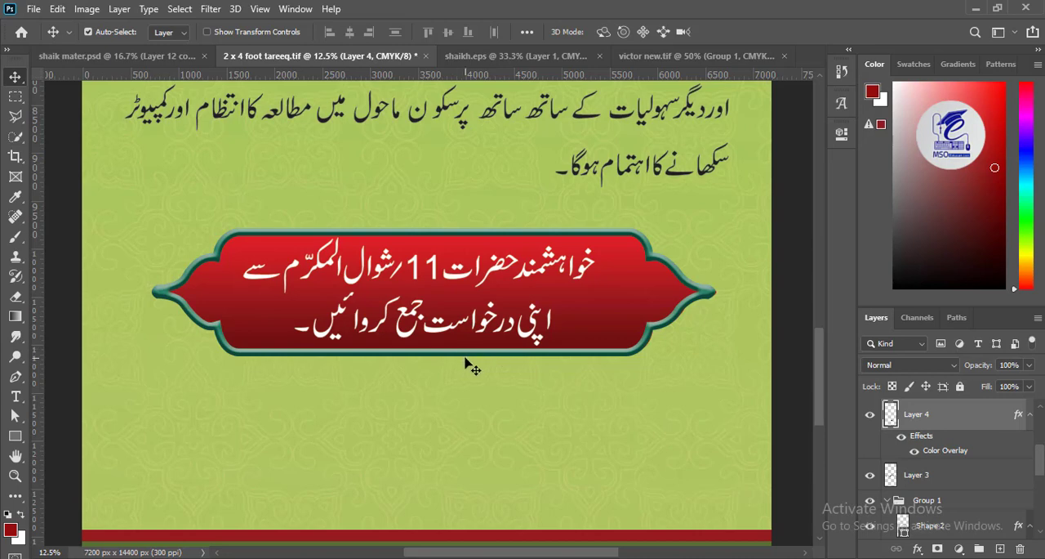
- Add a new layer below the date text and draw a black ellipse about 1626 × 527 px at the frame's lower edge
alt+click(999, 549)
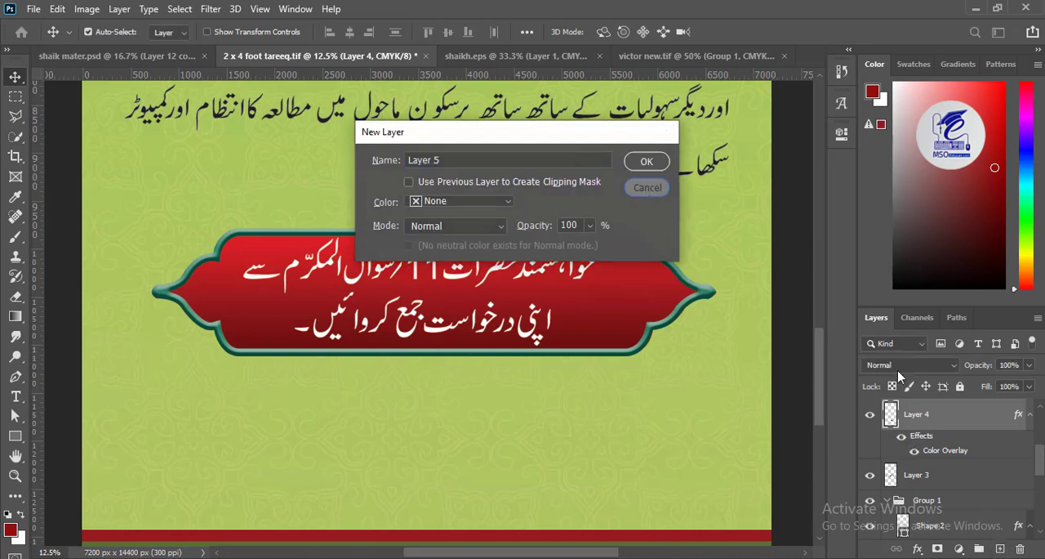
key(Return)
right_click(20, 441)
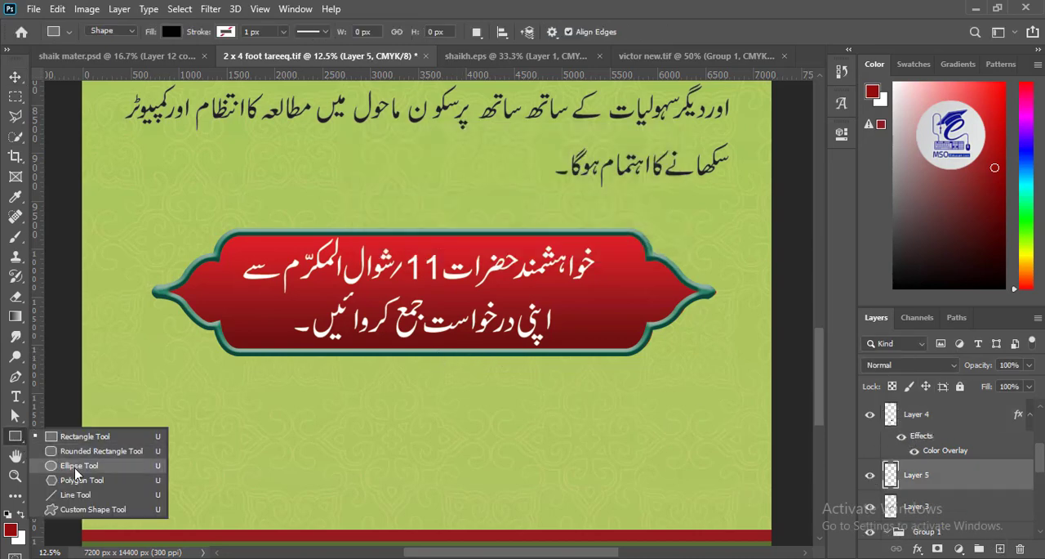
click(75, 468)
click(10, 530)
click(541, 487)
key(Return)
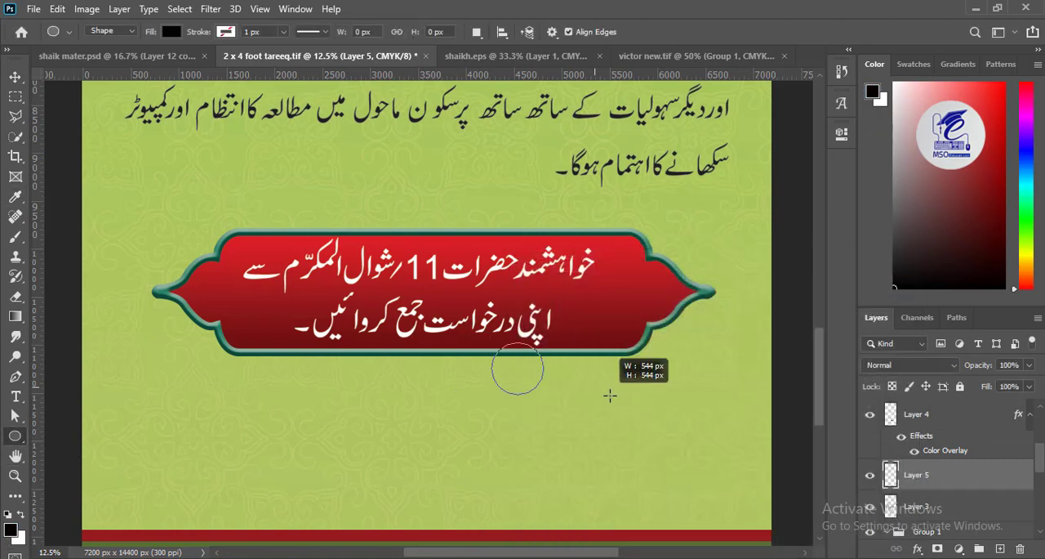
drag(610, 395, 647, 392)
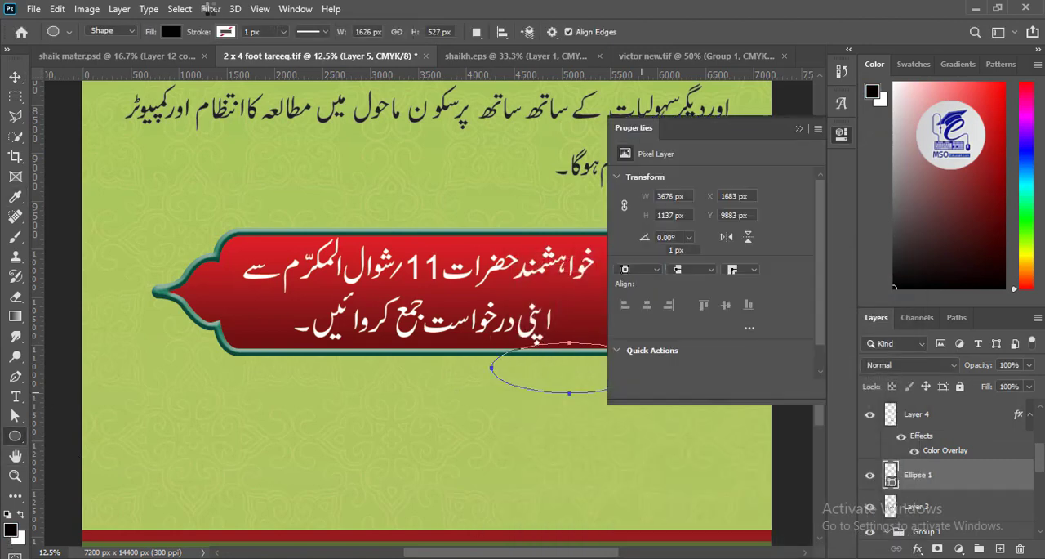
- Convert the black ellipse to a smart object and soften it with a Gaussian Blur
click(210, 9)
mouse_move(286, 173)
click(443, 245)
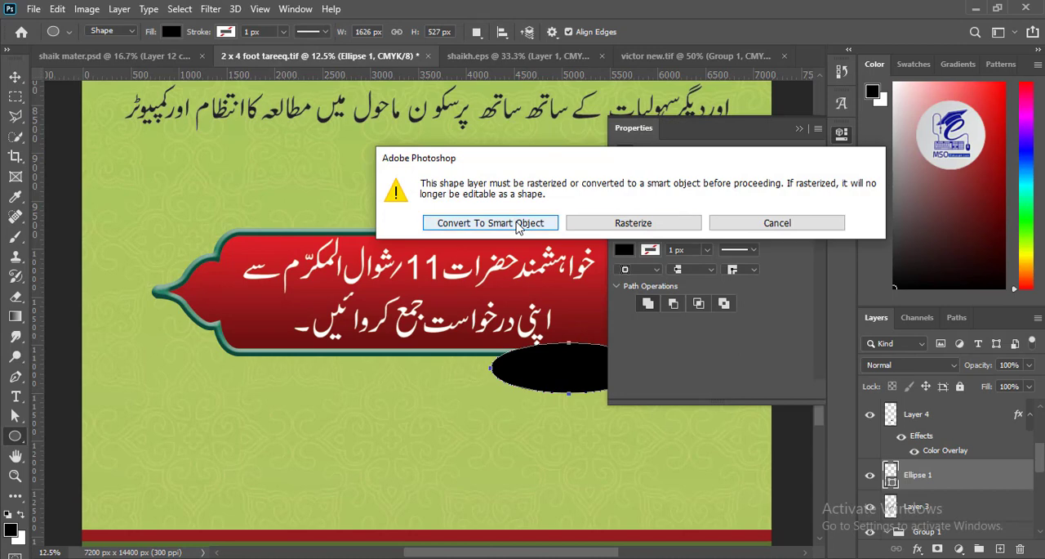
click(490, 223)
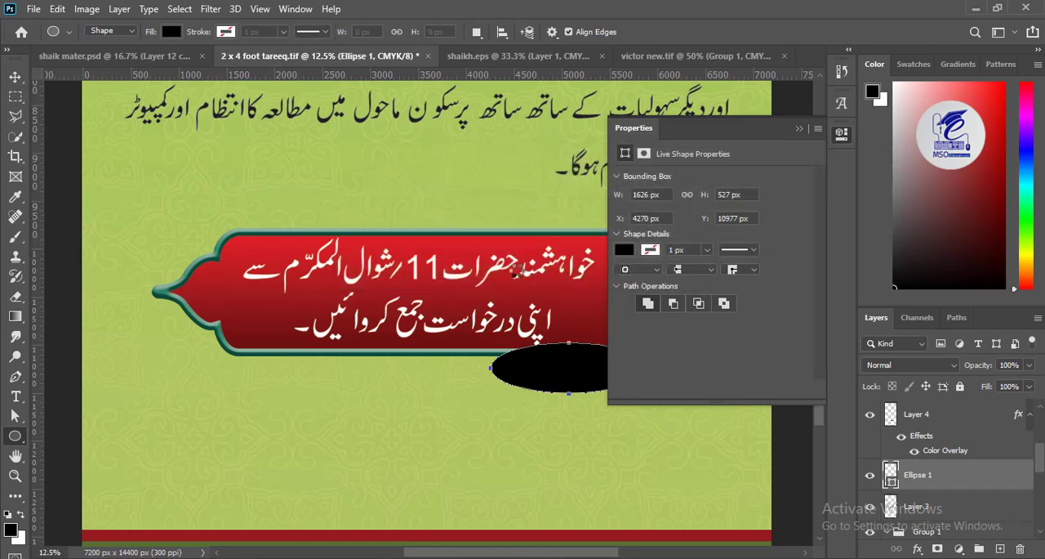
drag(677, 105, 270, 99)
drag(249, 335, 276, 333)
click(357, 132)
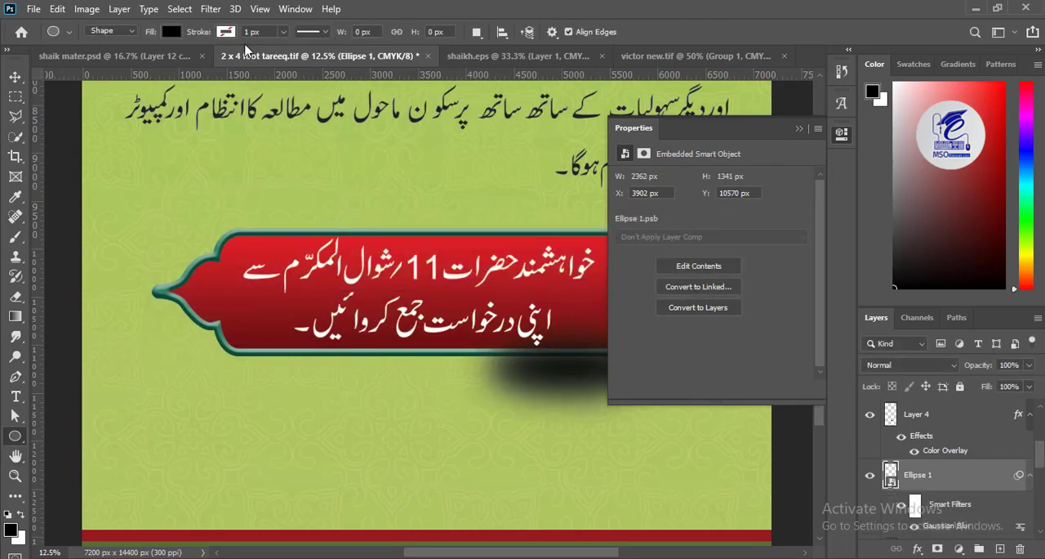
- Apply a Motion Blur to the blurred ellipse and lower its layer opacity to 58%
click(210, 9)
mouse_move(291, 184)
click(425, 271)
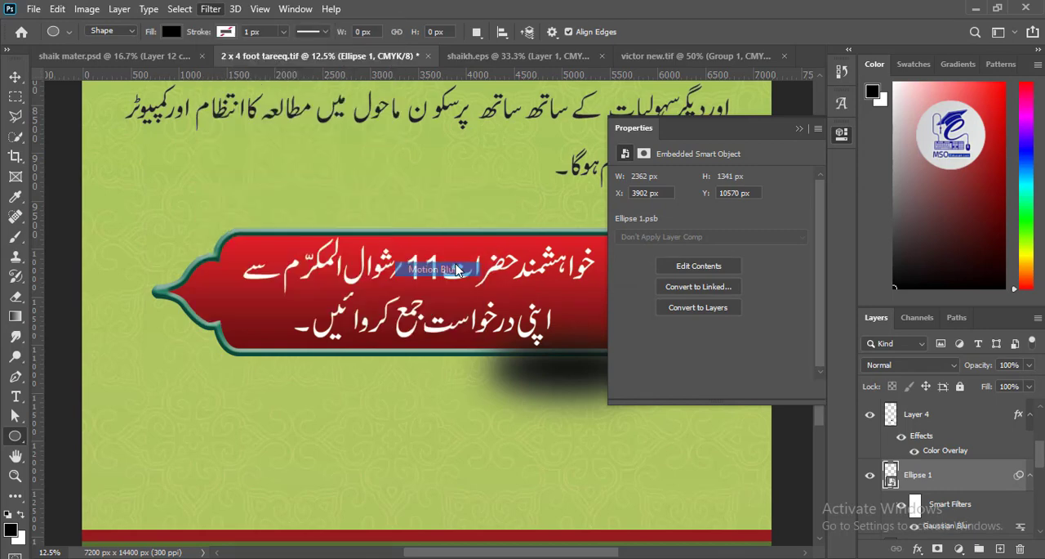
key(Return)
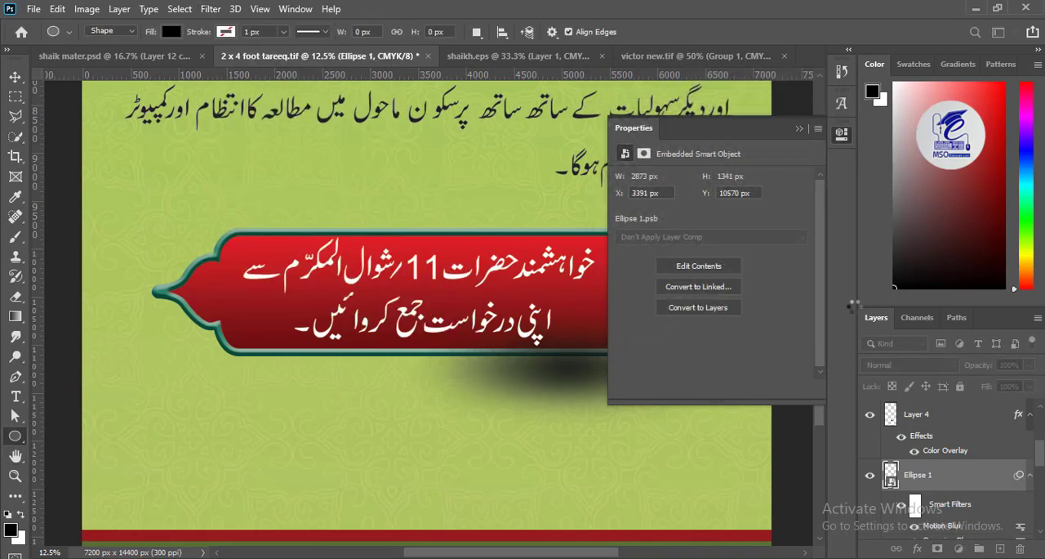
drag(1009, 384, 1000, 386)
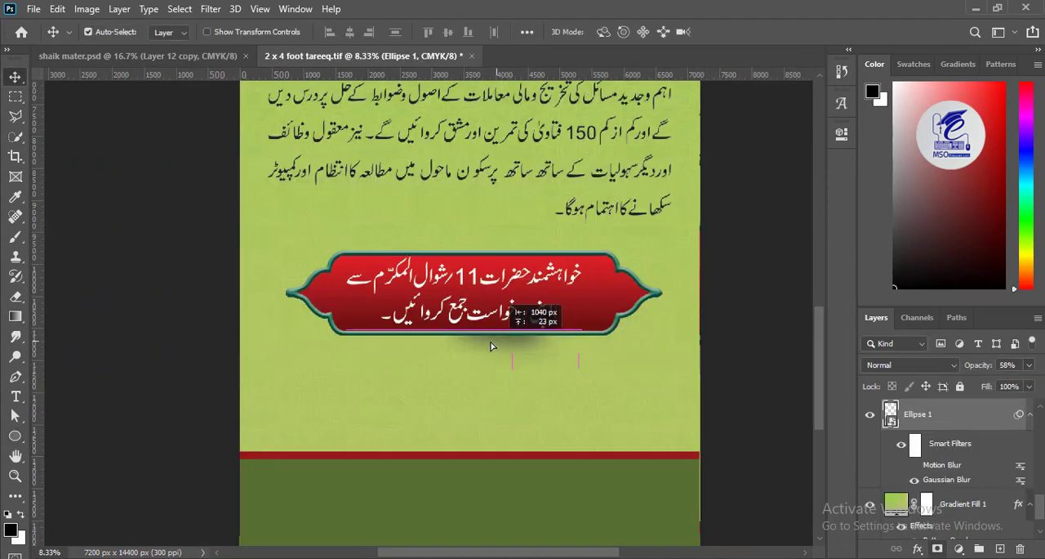
- Move the blurred ellipse under the middle of the frame's lower edge and transform it to fit as a shadow
drag(490, 359, 513, 347)
key(ctrl+t)
key(Return)
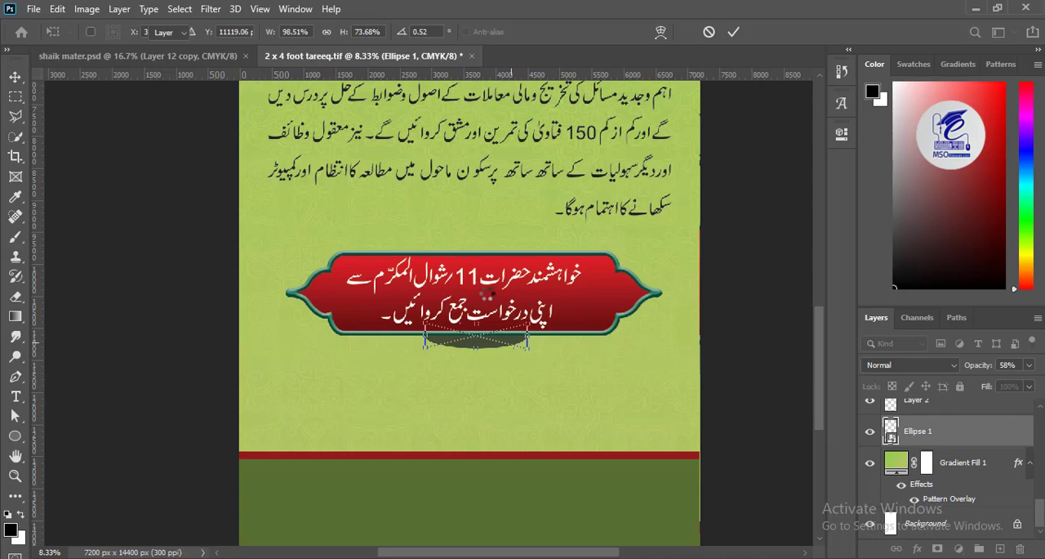
key(Return)
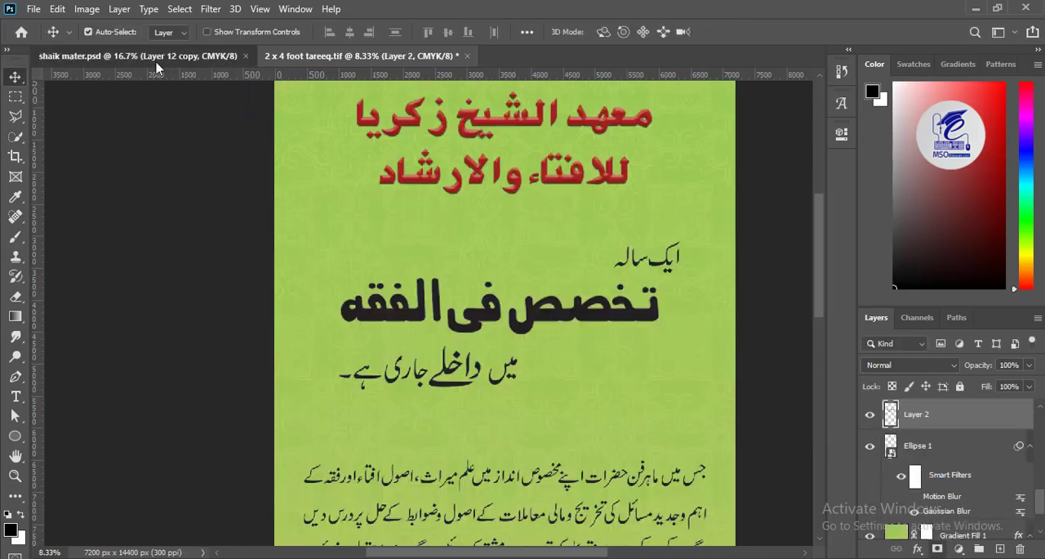
- Copy the scroll-and-quill image from shaik mater.psd onto the banner's heading area and enlarge it
key(ctrl+Tab)
drag(440, 222, 477, 264)
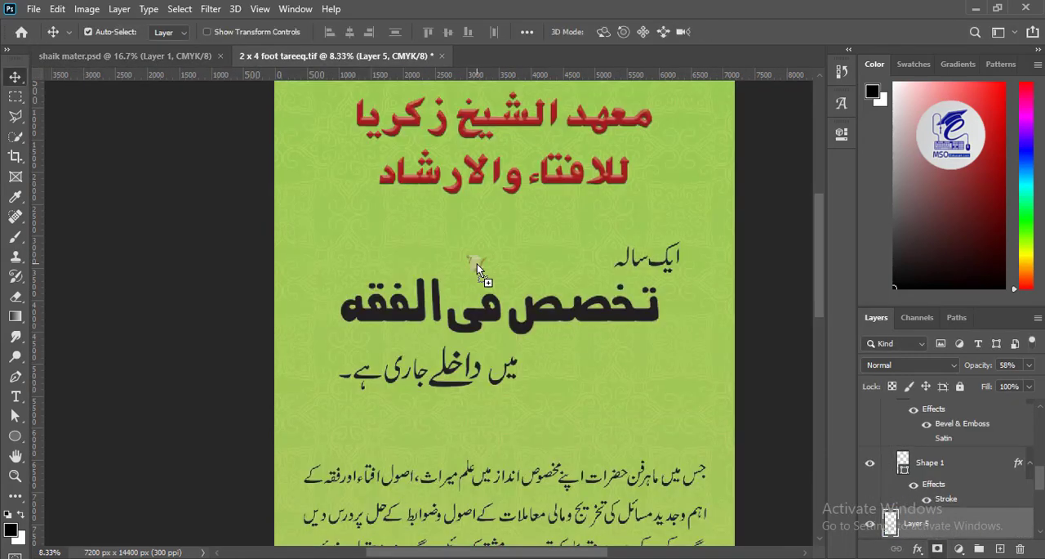
key(ctrl+t)
drag(518, 326, 561, 367)
key(Return)
- Move the scroll image's layer below the text, shift it behind the heading's right half and set its opacity to 42%
click(621, 338)
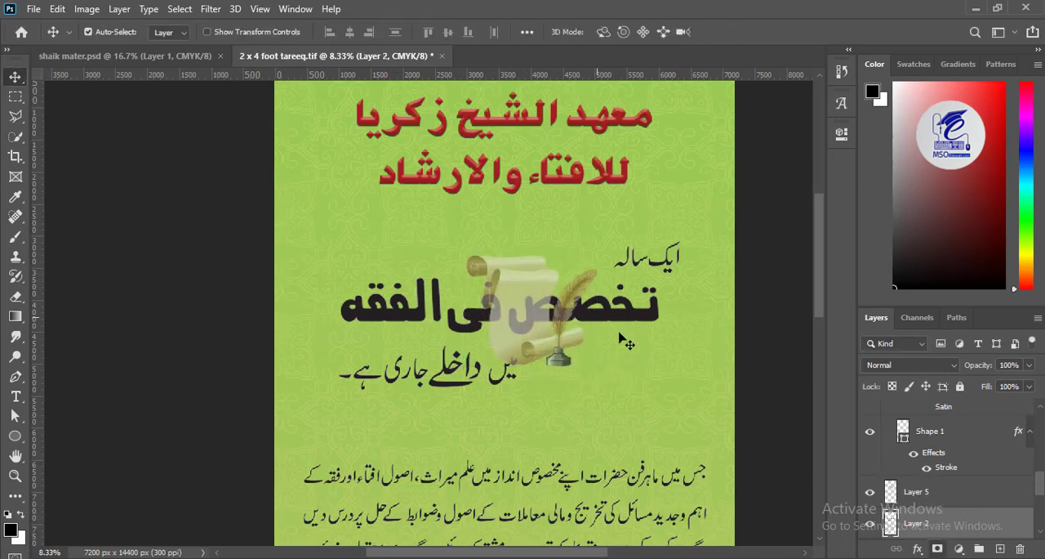
drag(916, 498, 919, 423)
drag(570, 280, 553, 301)
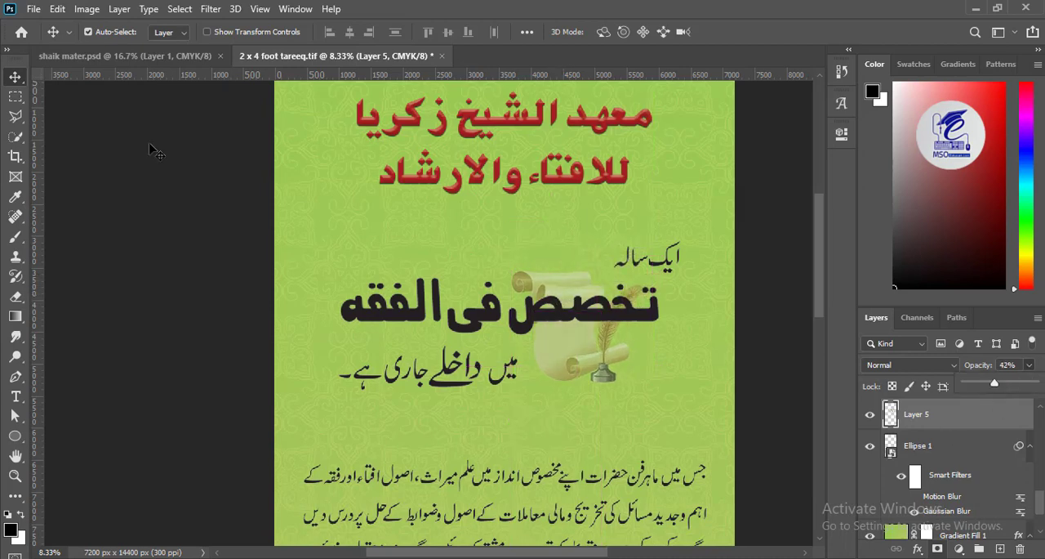
- Lasso the تخصص فی الفقه line on Layer 2, cut it onto its own layer and reposition it over the scroll
click(517, 322)
click(14, 97)
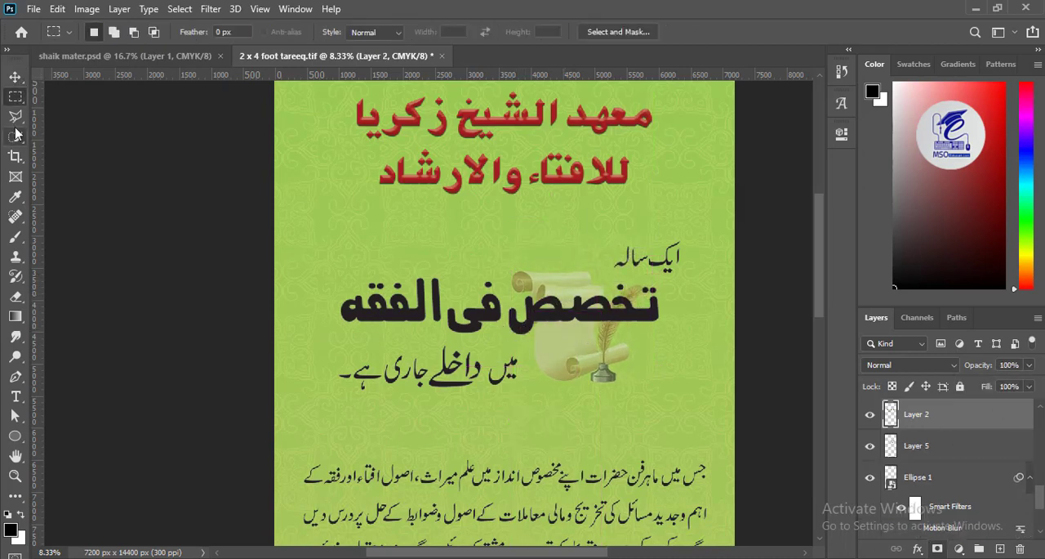
click(15, 117)
click(316, 299)
click(343, 330)
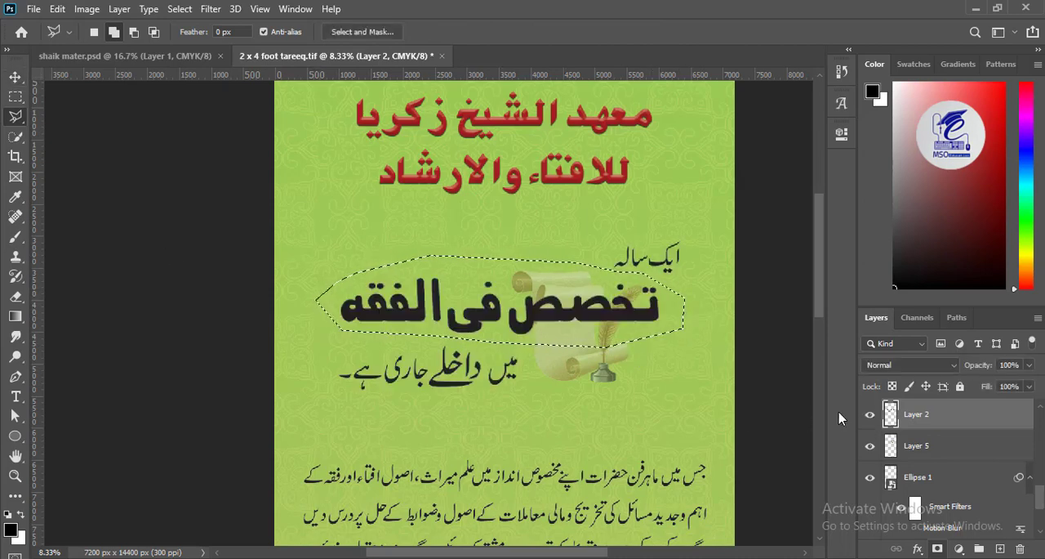
key(Delete)
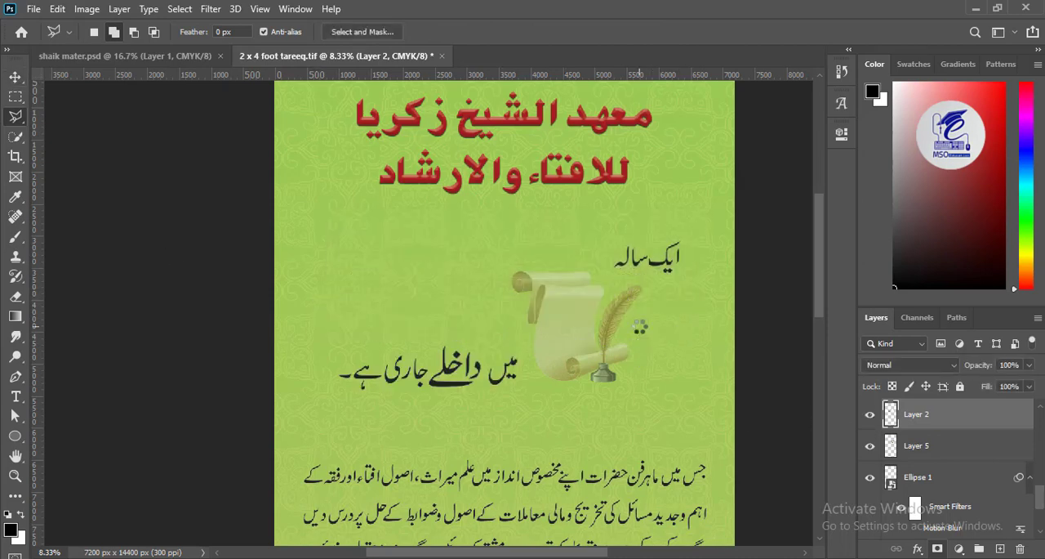
key(ctrl+v)
key(v)
drag(531, 309, 541, 318)
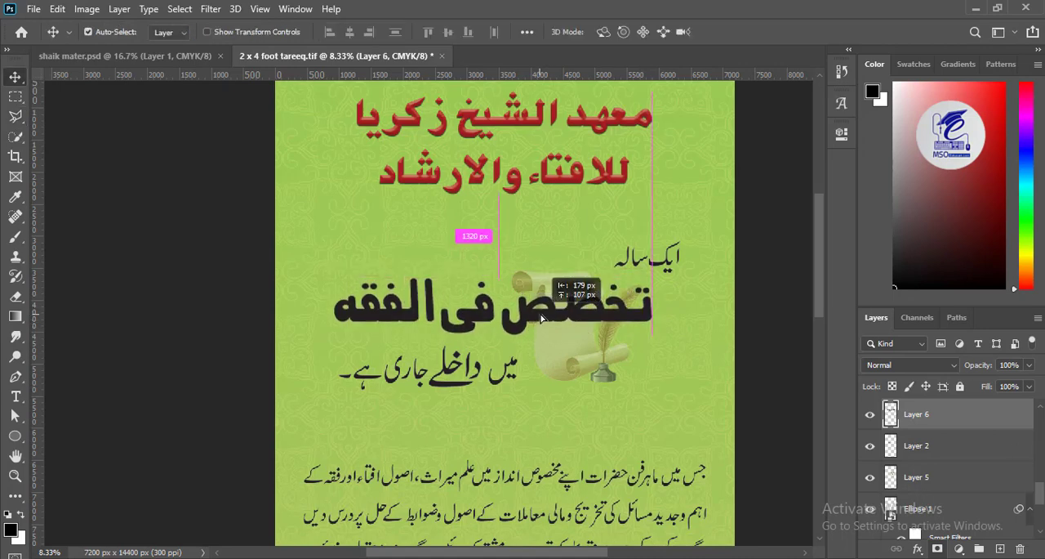
- Give the separated تخصص فی الفقه heading a white Color Overlay and a Drop Shadow
click(917, 549)
click(935, 403)
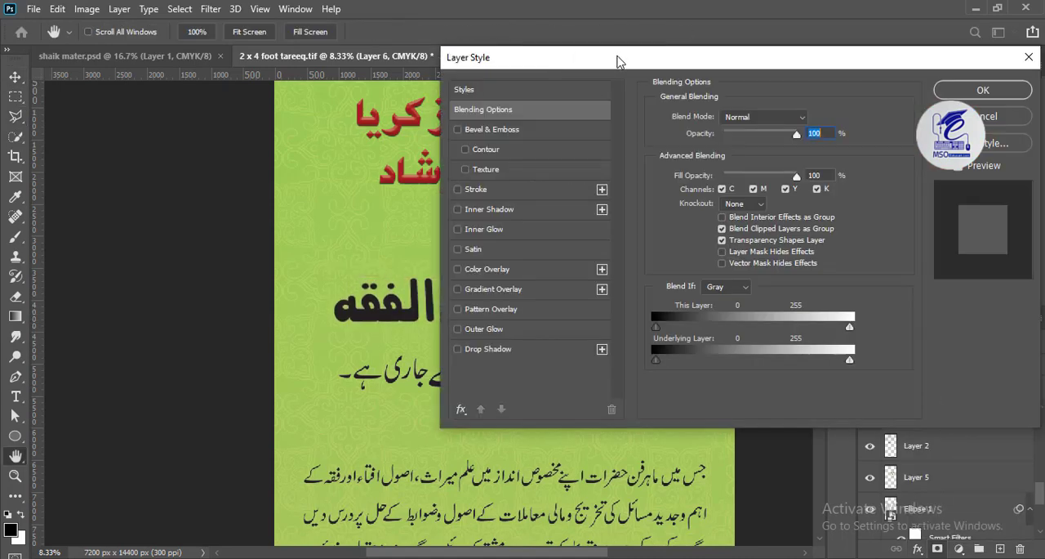
click(641, 288)
click(674, 289)
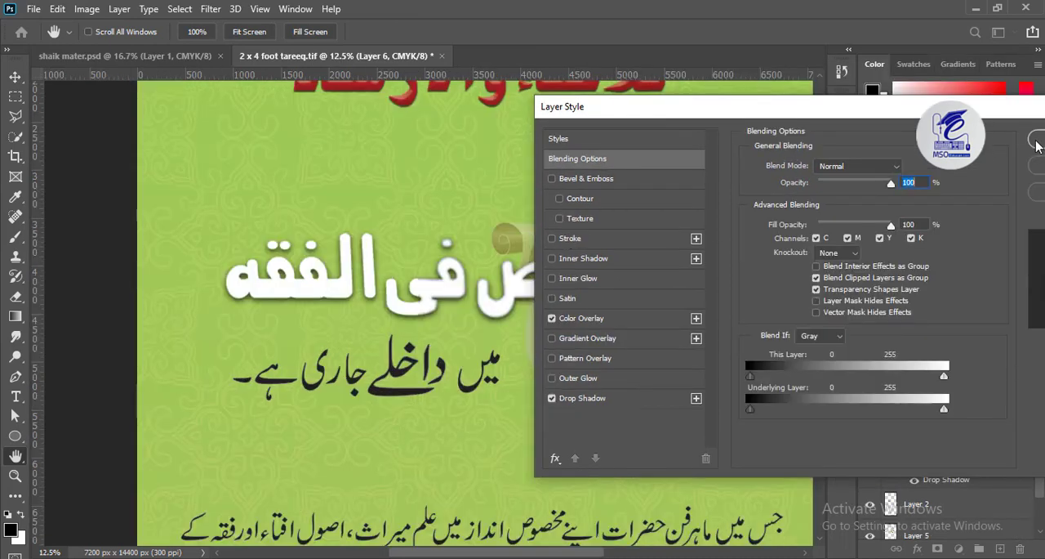
click(1036, 141)
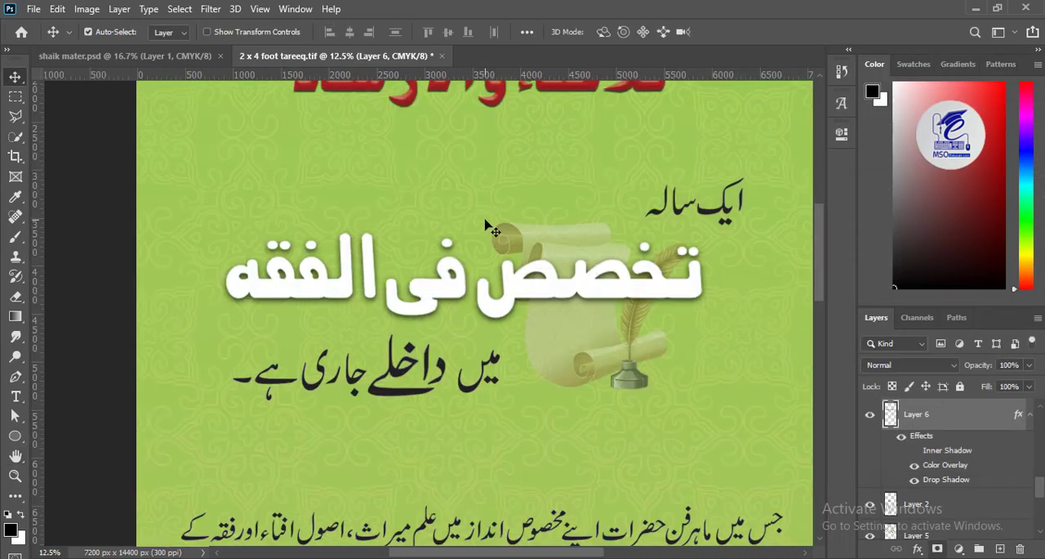
- Copy the candle image from shaik mater.psd onto the left side of the banner and enlarge it
drag(441, 324, 436, 316)
drag(525, 250, 535, 337)
key(ctrl+minus)
key(ctrl+minus)
drag(548, 372, 576, 272)
key(ctrl+minus)
drag(523, 335, 543, 266)
click(186, 54)
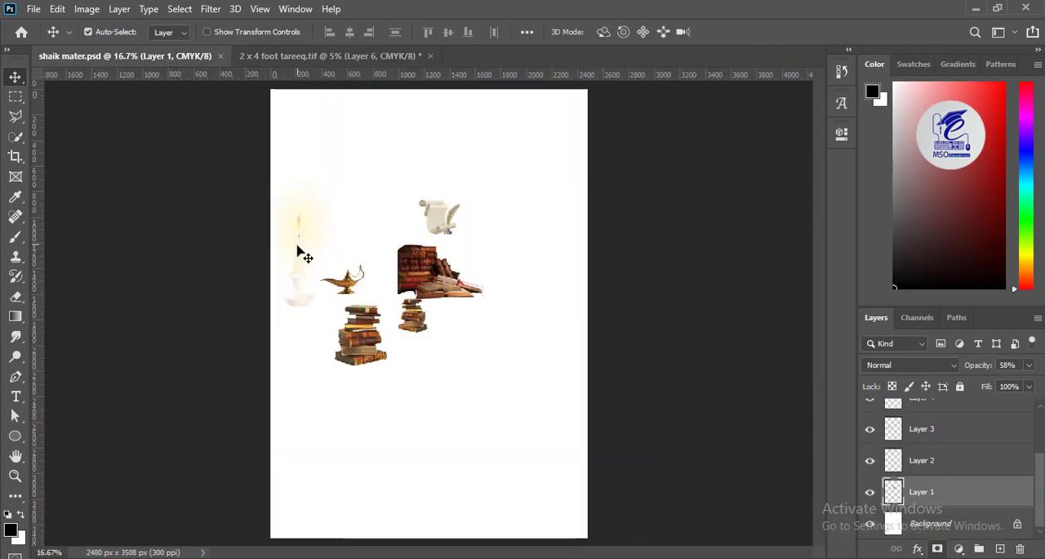
drag(298, 246, 394, 290)
key(ctrl+t)
drag(395, 235, 452, 129)
key(Return)
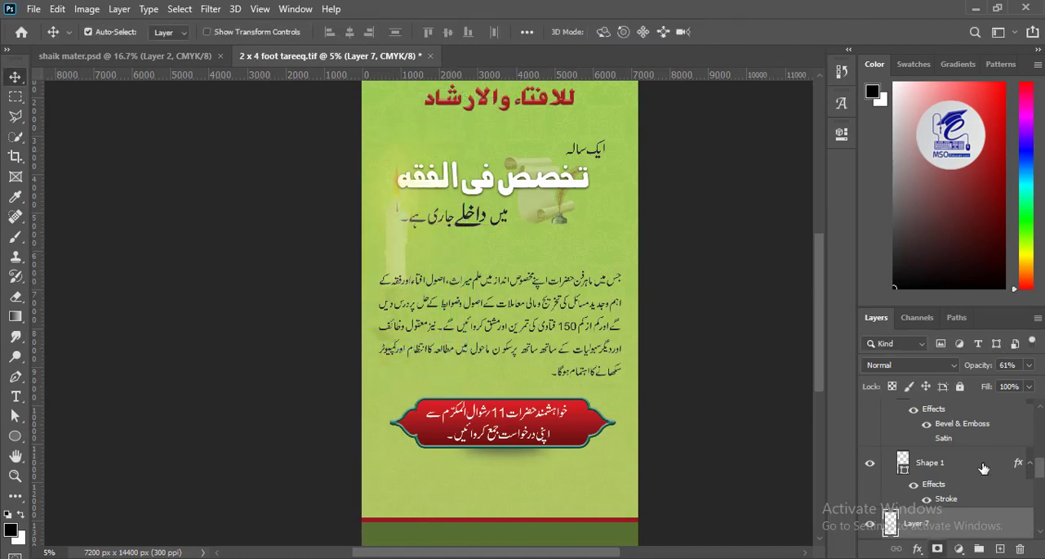
- Move the candle layer directly above Gradient Fill 1 and adjust the candle's position at the left of the heading
scroll(979, 457, down, 3)
drag(925, 547, 928, 450)
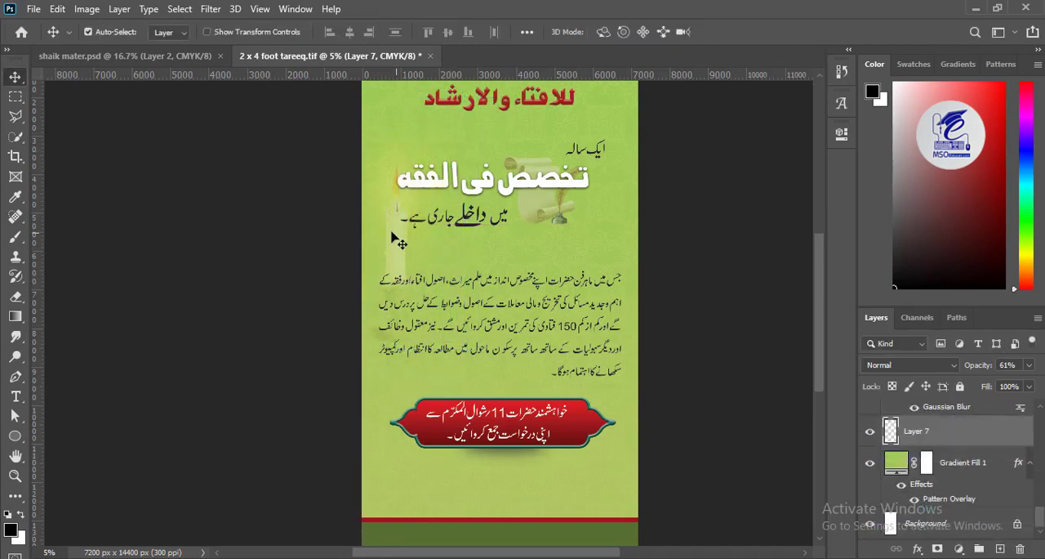
mouse_move(397, 242)
mouse_down()
mouse_move(390, 231)
mouse_move(397, 280)
mouse_move(376, 233)
mouse_move(392, 374)
mouse_move(402, 259)
mouse_move(391, 237)
mouse_up()
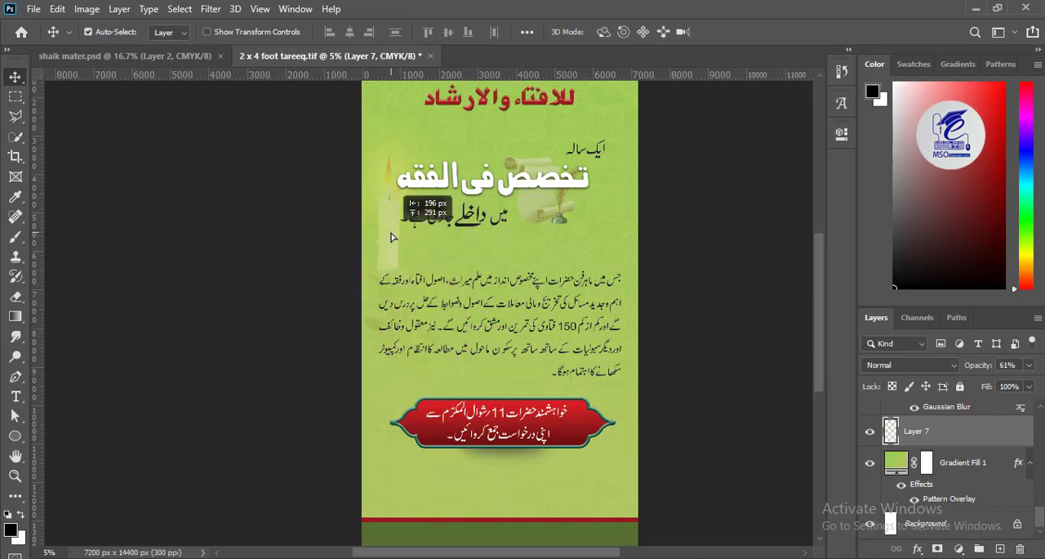
- Shrink the scroll-and-quill image and move it toward the right end of the white heading
click(550, 214)
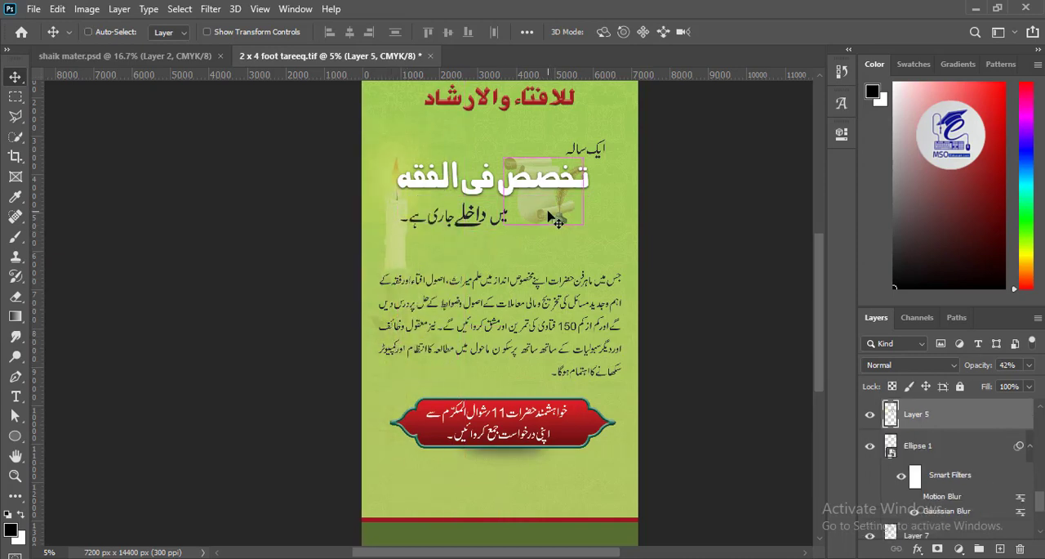
key(ctrl+t)
drag(505, 156, 519, 185)
drag(545, 213, 546, 240)
drag(569, 207, 607, 211)
key(Return)
- Enlarge the white تخصص فی الفقه heading so it spans most of the banner's width
click(537, 184)
key(ctrl+t)
key(Return)
- Space out the neighbouring lines, placing ایک سالہ above the enlarged heading and میں داخلے جاری ہے below it
drag(482, 231, 483, 249)
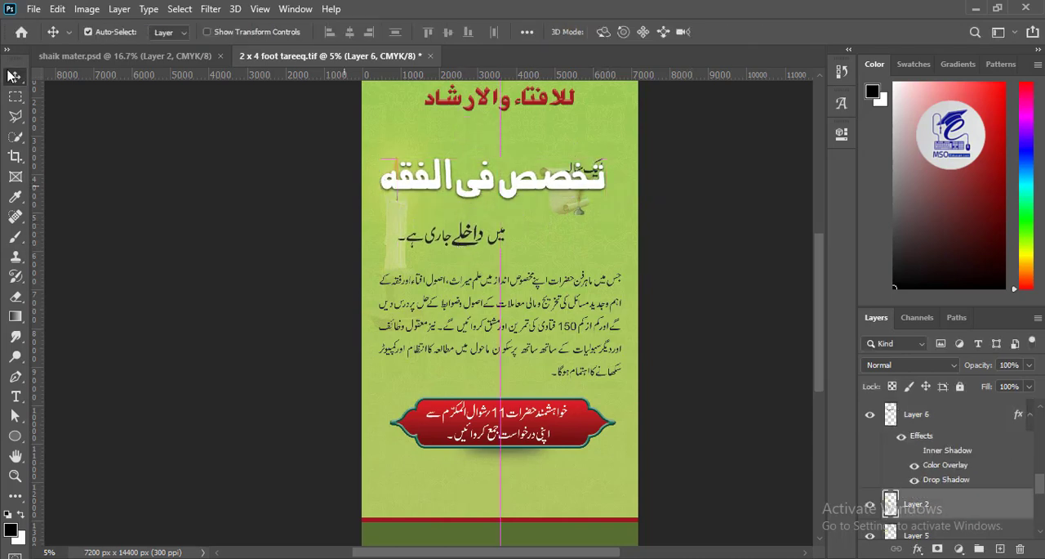
key(m)
drag(641, 148, 541, 196)
key(v)
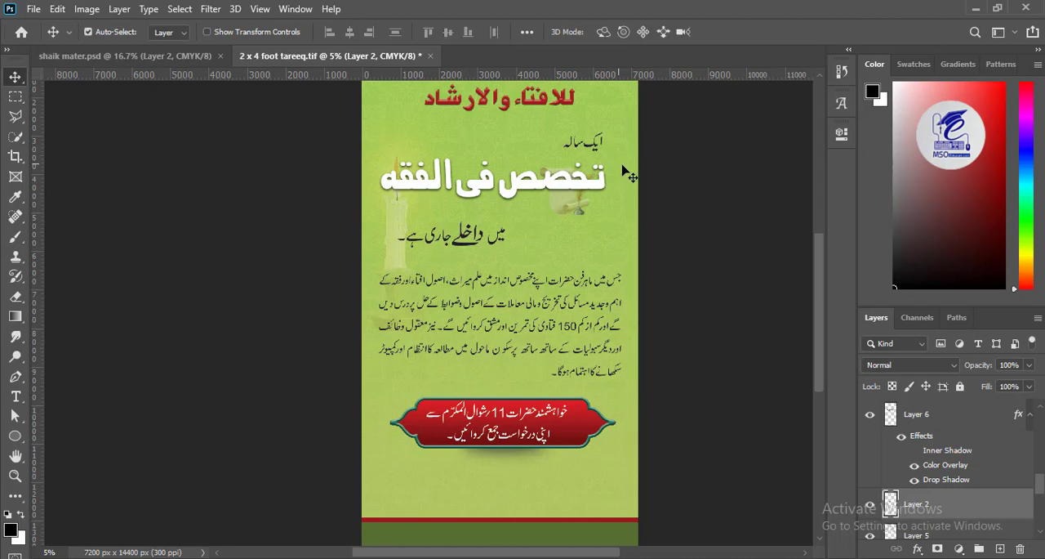
key(m)
key(v)
mouse_move(460, 240)
mouse_down()
mouse_move(456, 224)
mouse_move(456, 233)
mouse_up()
- Select the Adress layer and make it visible over the bottom bands
click(527, 200)
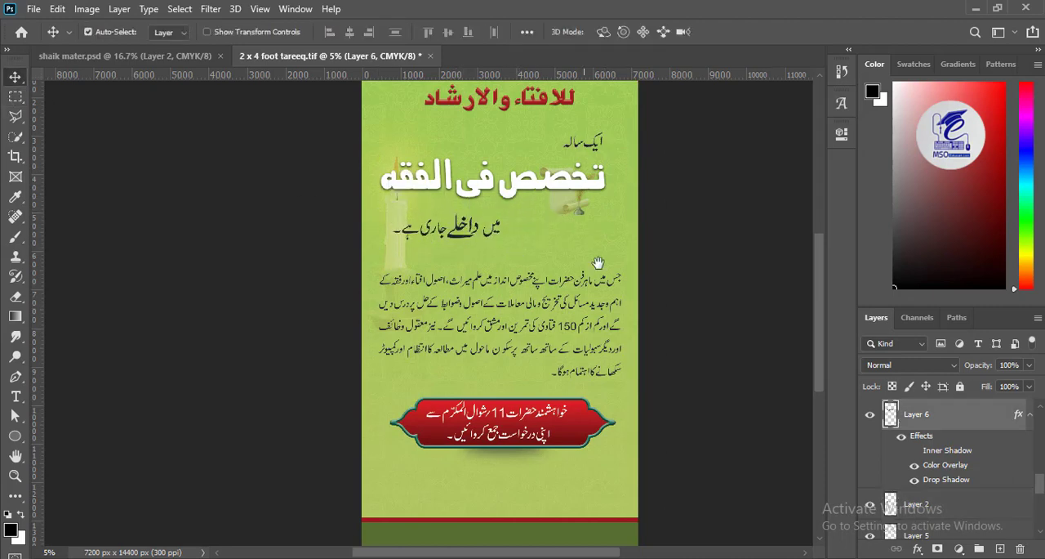
scroll(600, 253, down, 5)
click(189, 62)
click(323, 57)
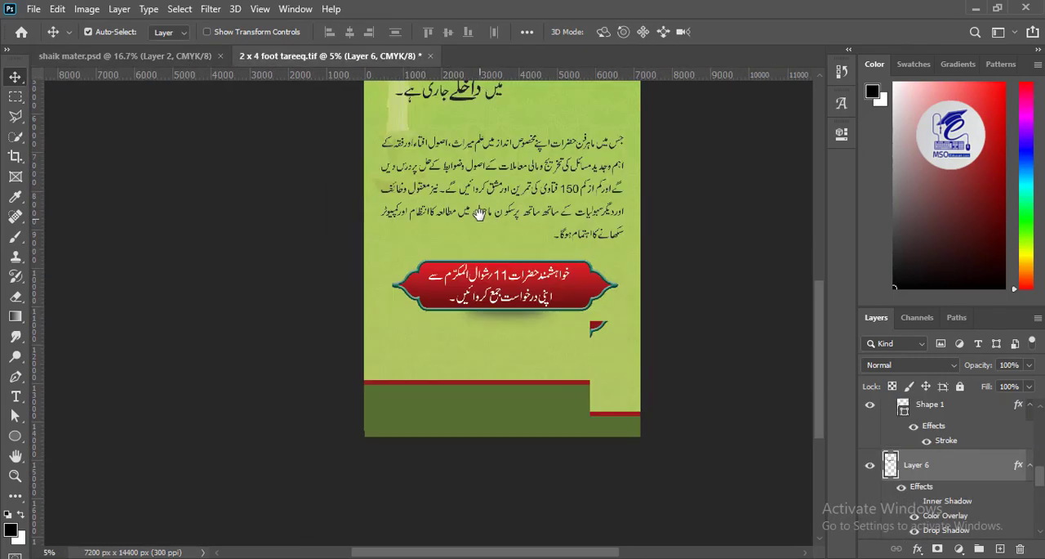
scroll(479, 212, down, 1)
drag(1038, 486, 1029, 425)
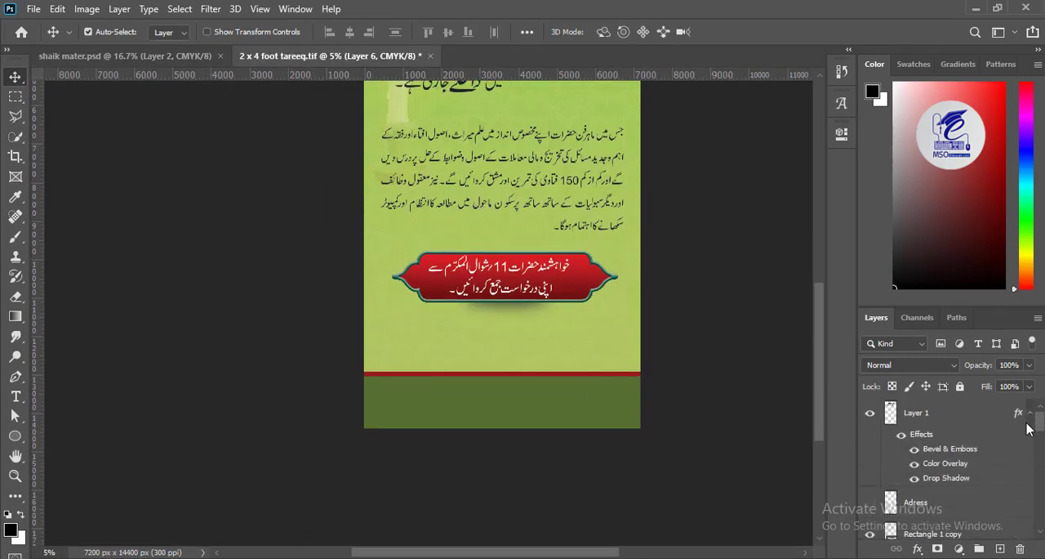
scroll(919, 469, down, 1)
click(917, 467)
click(869, 460)
- Select the اوقات تعلیم timing line on the Adress layer, cut it onto a new layer and move it above the red band
key(ctrl+plus)
key(ctrl+plus)
key(ctrl+plus)
drag(582, 449, 463, 226)
key(m)
drag(359, 193, 750, 280)
key(v)
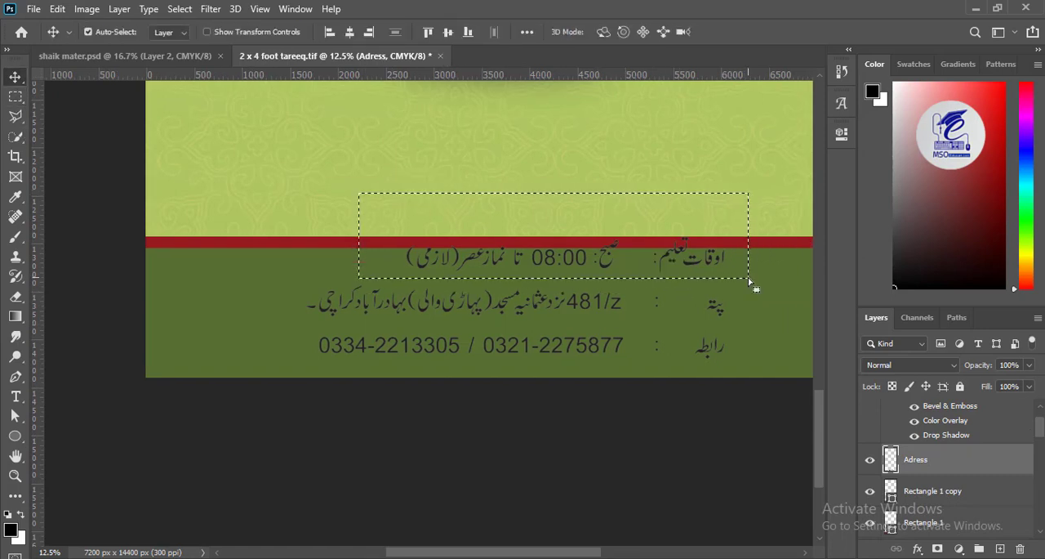
key(ctrl+shift+j)
drag(606, 274, 521, 148)
- Enlarge the remaining address and contact lines and position them inside the dark green band
mouse_move(433, 323)
mouse_down()
mouse_move(447, 305)
mouse_move(437, 317)
mouse_up()
key(ctrl+t)
drag(728, 352, 801, 414)
drag(586, 289, 525, 262)
- Select the address line and nudge it down closer to the contact line
click(16, 97)
drag(143, 202, 760, 289)
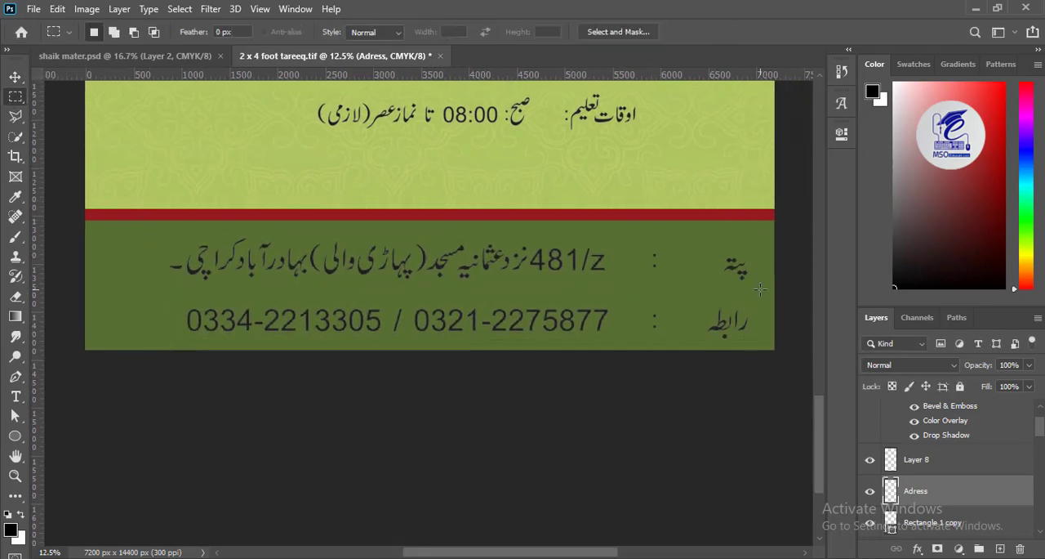
key(v)
key(shift+Down)
key(shift+Down)
key(shift+Down)
key(shift+Down)
key(shift+Down)
key(shift+Down)
key(shift+Down)
key(shift+Down)
key(shift+Down)
key(shift+Down)
key(shift+Down)
key(shift+Down)
key(shift+Down)
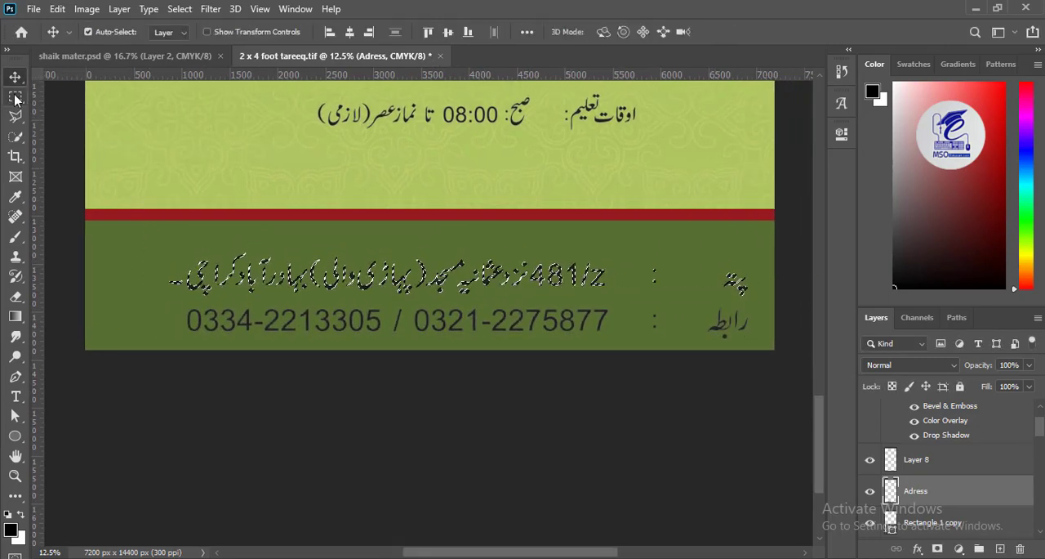
- Deselect, scale the address and contact lines to about 115.9% and refit them in the dark green band
key(ctrl+d)
key(ctrl+t)
drag(748, 338, 795, 345)
drag(494, 303, 473, 293)
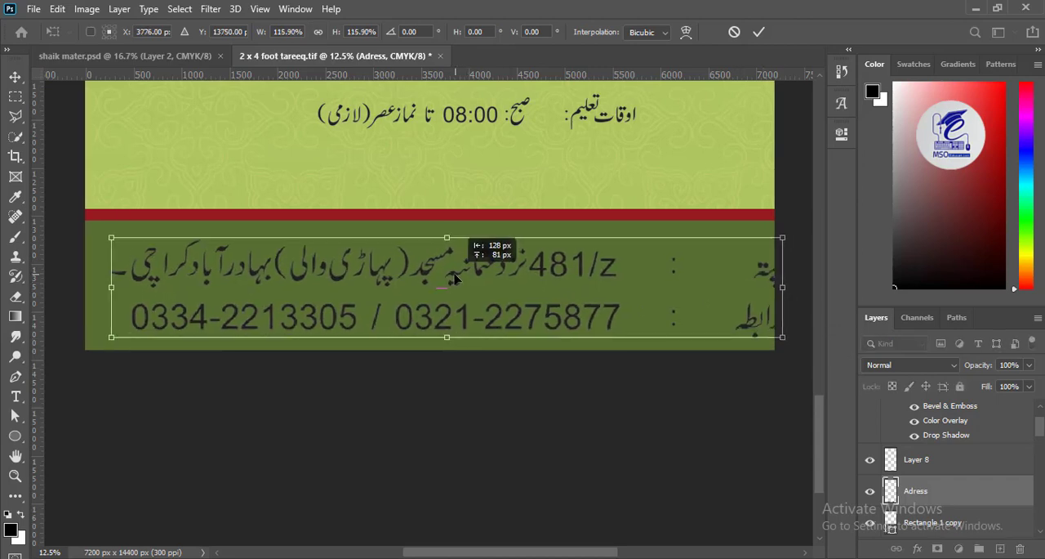
key(Return)
- Shift the پتہ and رابطہ labels inward so they sit close to their colons and details
key(m)
drag(802, 225, 707, 383)
key(v)
drag(553, 323, 543, 323)
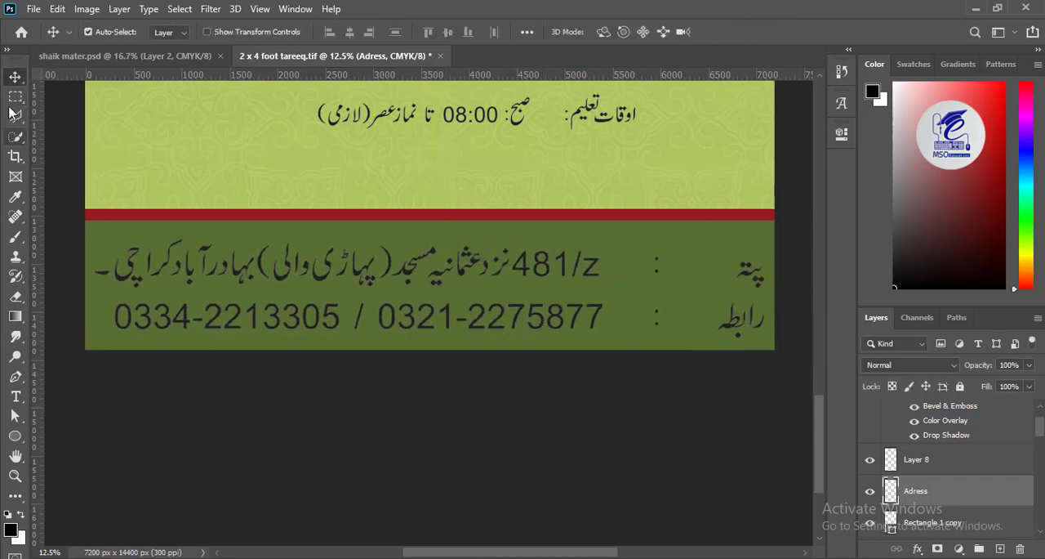
key(m)
drag(790, 223, 700, 358)
key(v)
drag(736, 331, 686, 328)
key(m)
drag(782, 235, 683, 320)
key(v)
- Apply a white Color Overlay to the Adress layer
double_click(893, 491)
click(489, 317)
key(Return)
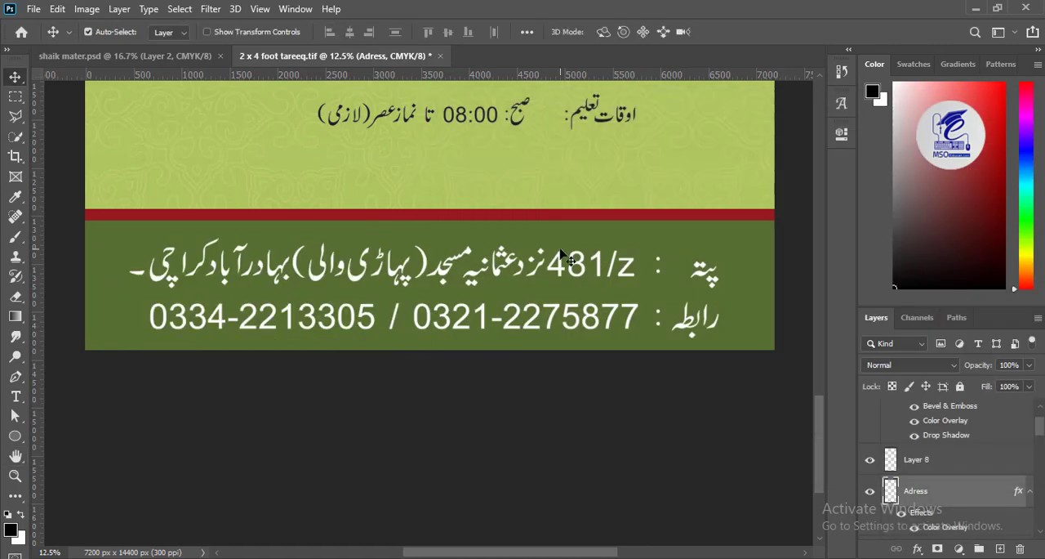
- Enlarge the اوقات تعلیم timing line and position it between the red frame and the bottom bands
key(ctrl+minus)
drag(434, 240, 429, 321)
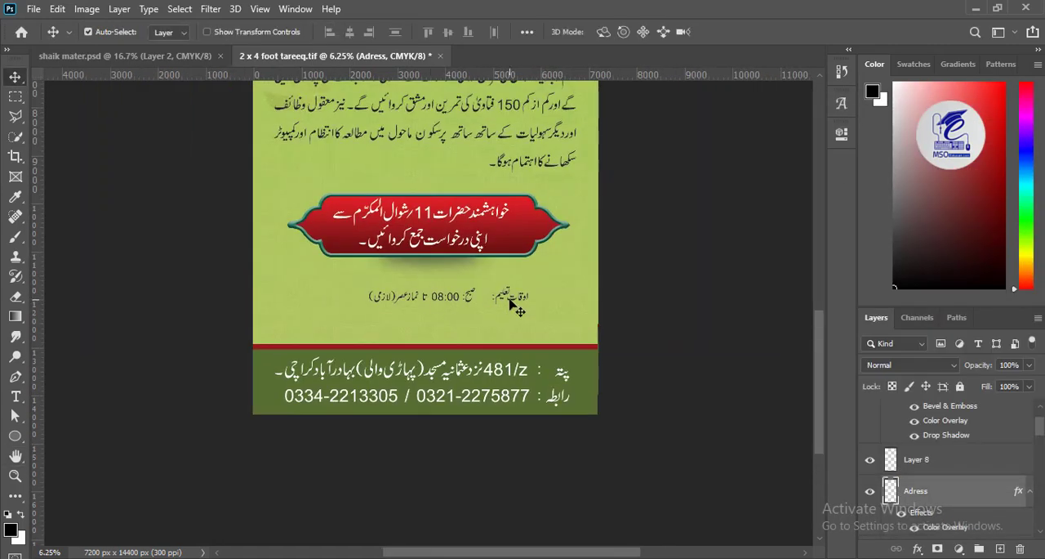
drag(512, 301, 567, 322)
key(ctrl+t)
key(Return)
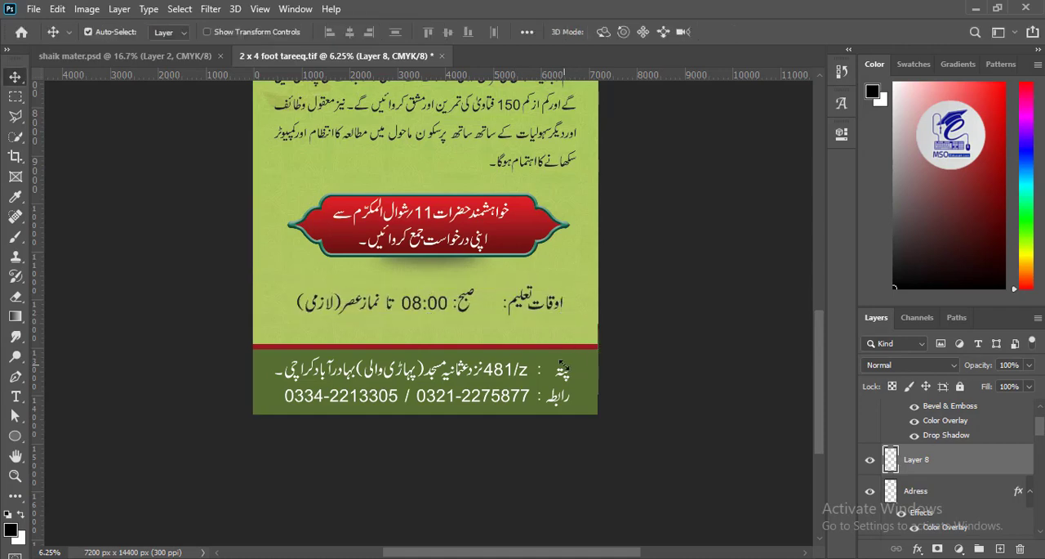
- Move the اوقات تعلیم label closer to the class time and shift the line into place
key(m)
key(v)
mouse_move(600, 275)
mouse_down()
mouse_move(495, 330)
mouse_move(501, 302)
mouse_up()
- Copy the pile of old books from shaik mater.psd, enlarge it and place it at the right just above the red band
drag(522, 121, 534, 316)
drag(527, 240, 543, 346)
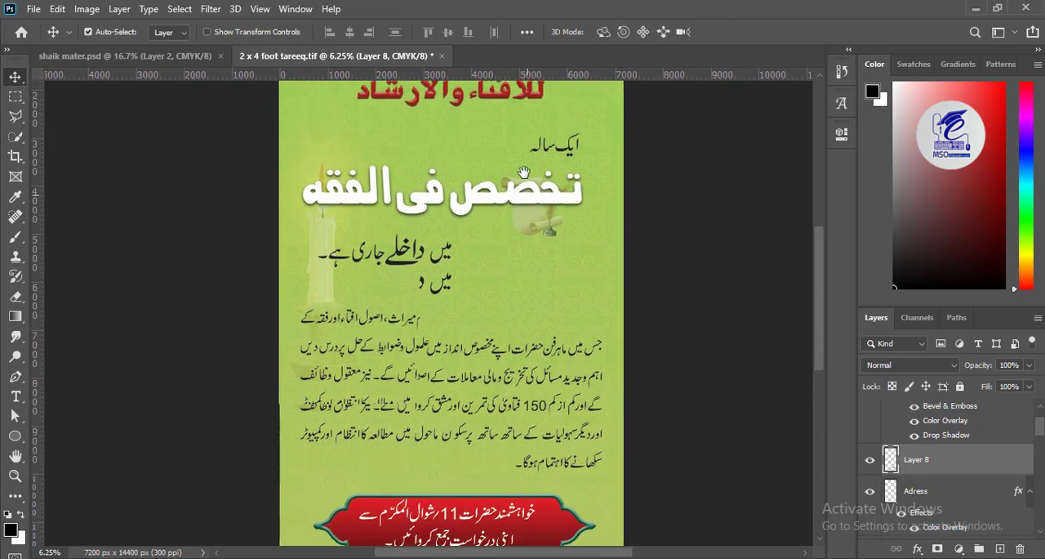
drag(523, 172, 523, 94)
click(123, 55)
drag(410, 290, 621, 467)
key(ctrl+t)
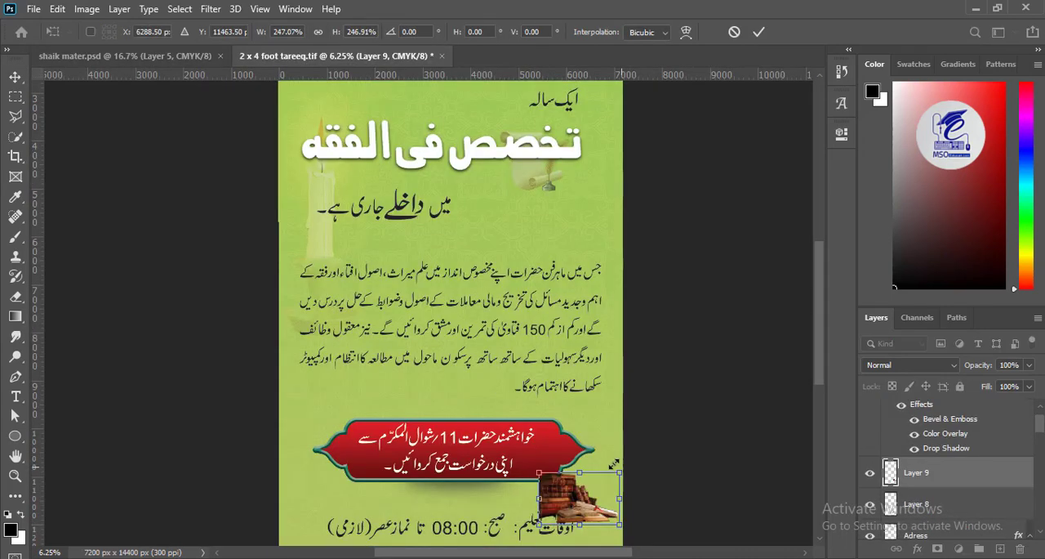
drag(558, 481, 531, 370)
key(Return)
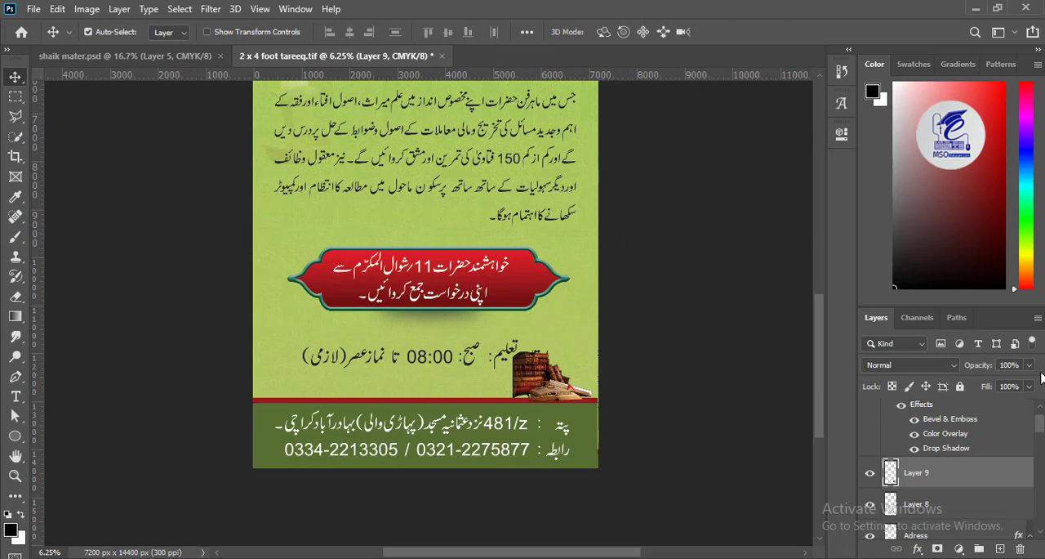
- Set the books layer to 42% opacity and 65% fill, and move it directly above Gradient Fill 1
click(991, 384)
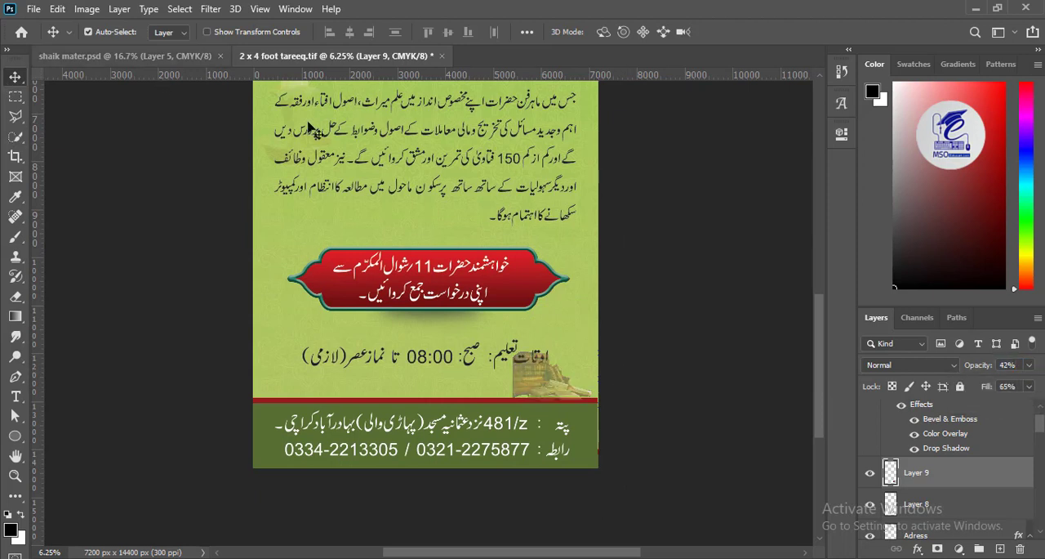
scroll(935, 451, down, 1)
drag(932, 487, 939, 446)
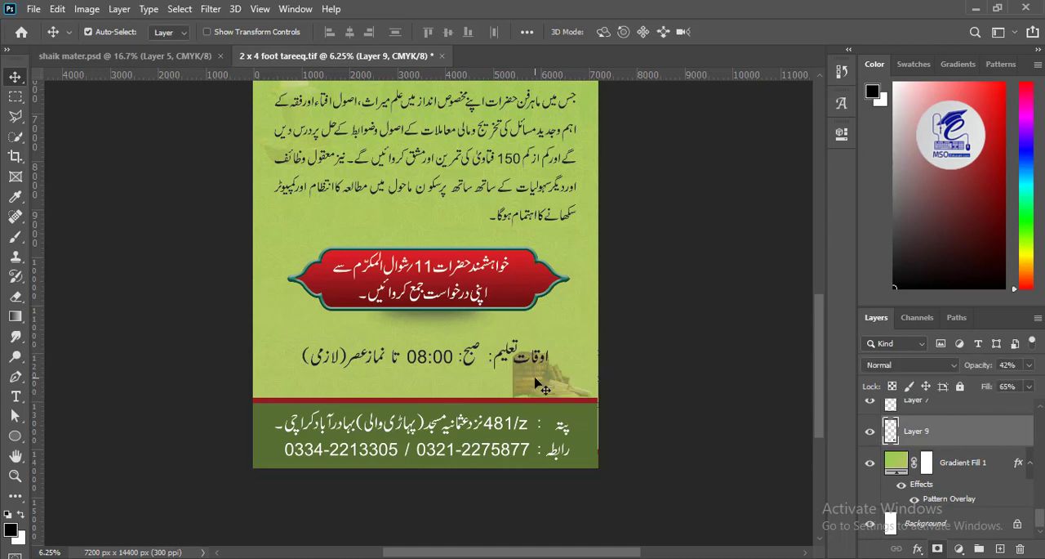
- Copy the tall stack of old books from shaik mater.psd, place it at the left above the red band and set 39% opacity
drag(537, 383, 535, 381)
key(ctrl+Tab)
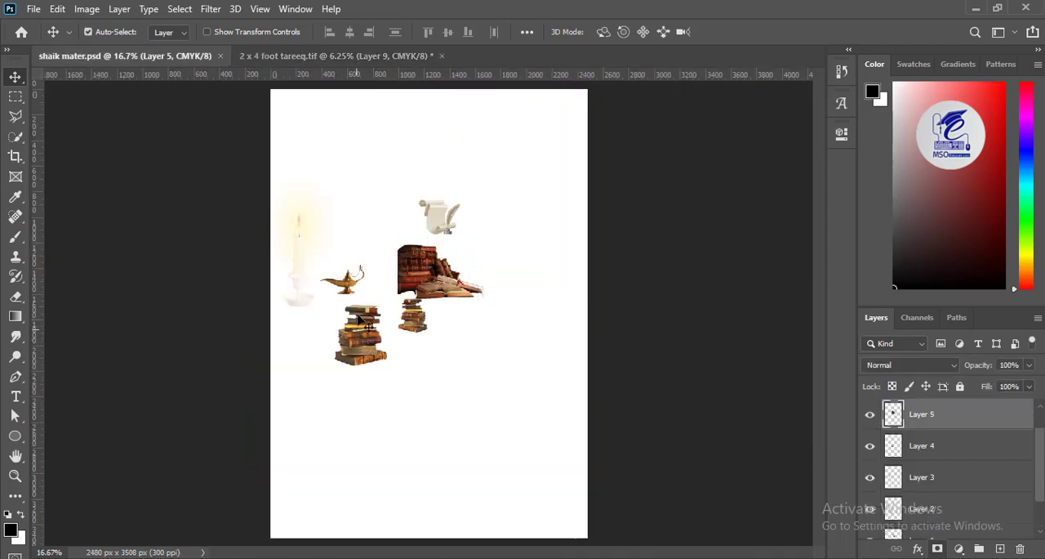
drag(357, 317, 327, 441)
key(ctrl+t)
key(Return)
drag(1030, 366, 1018, 382)
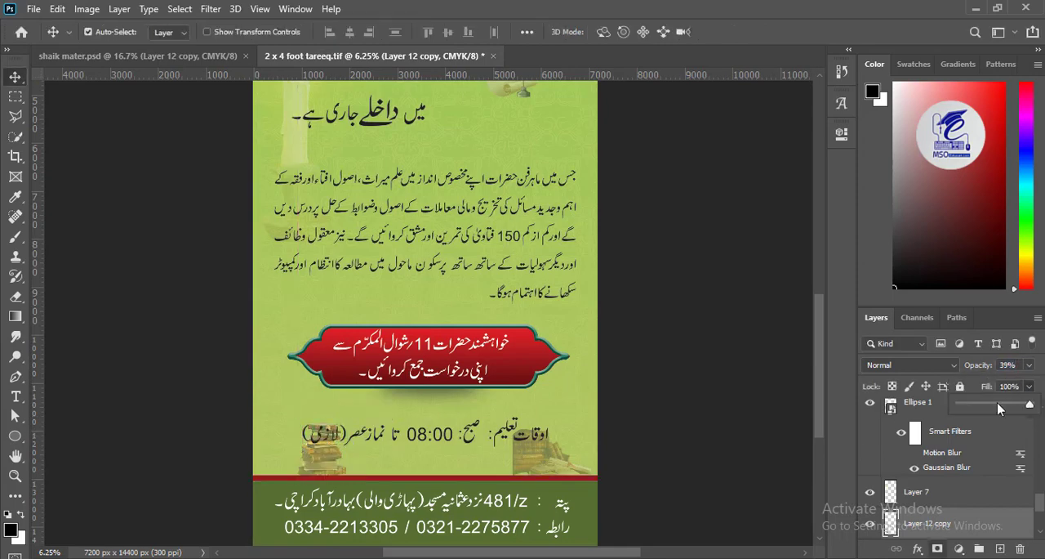
- Scale the اوقات تعلیم timing line down to about 81% and position it between the two book images
mouse_move(529, 455)
mouse_down()
mouse_move(533, 446)
mouse_move(505, 443)
mouse_move(526, 451)
mouse_move(512, 448)
mouse_up()
key(ctrl+t)
drag(474, 442, 485, 440)
key(Return)
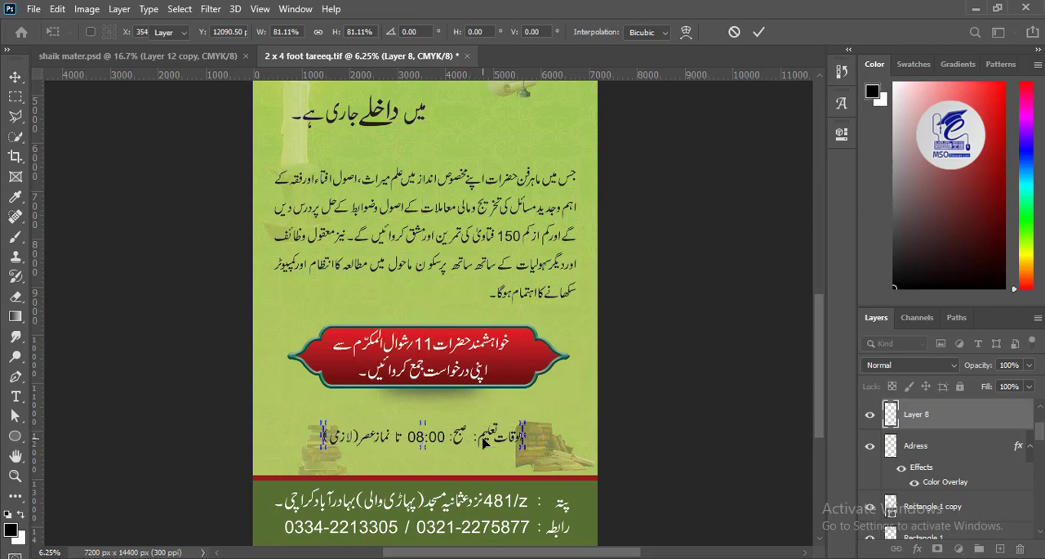
- Draw a rectangle about 4553 × 736 px behind the timing line and fill it with light green sampled from the banner background
ctrl+click(1000, 549)
right_click(13, 441)
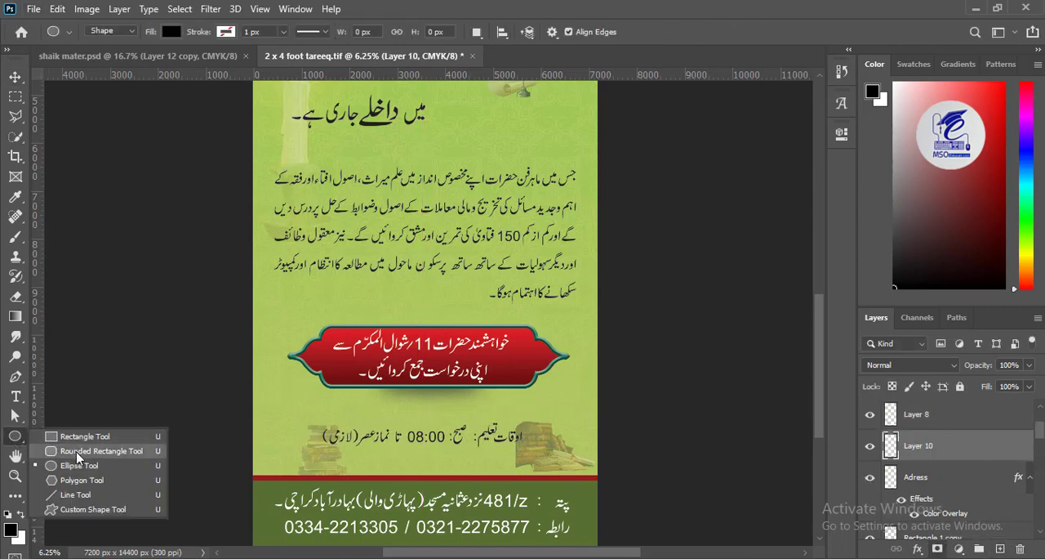
click(78, 435)
drag(315, 418, 533, 451)
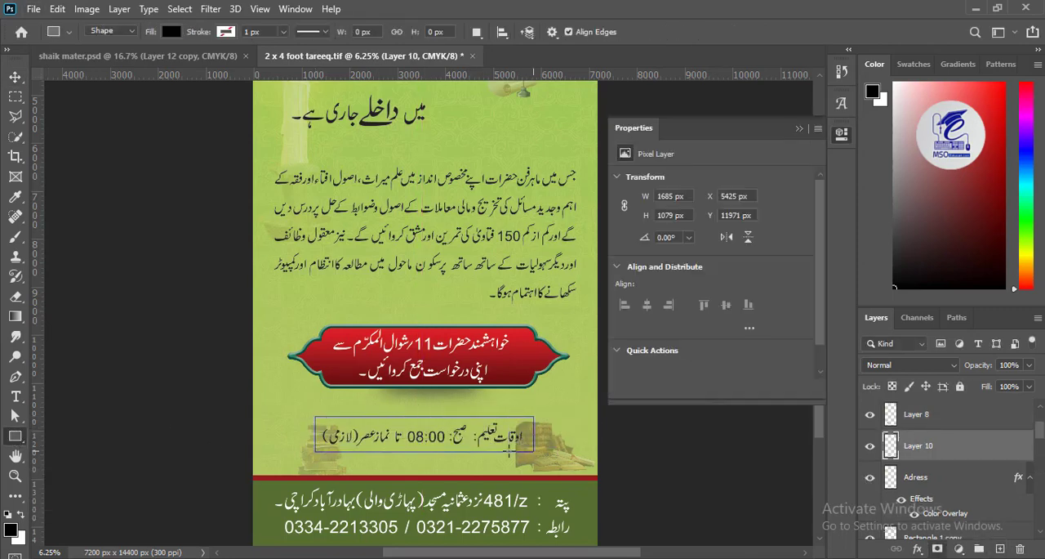
click(171, 32)
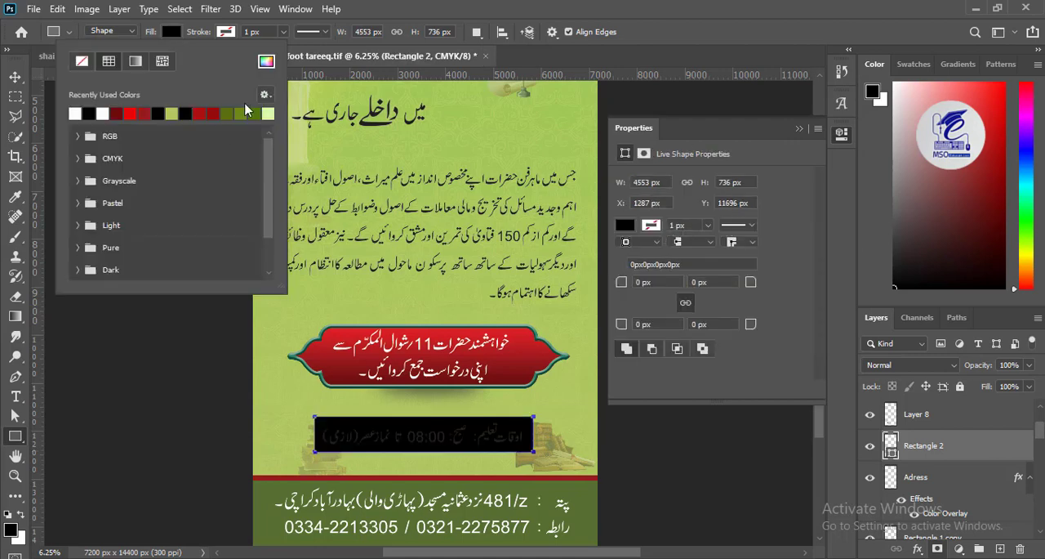
click(247, 112)
click(267, 62)
click(458, 283)
click(867, 285)
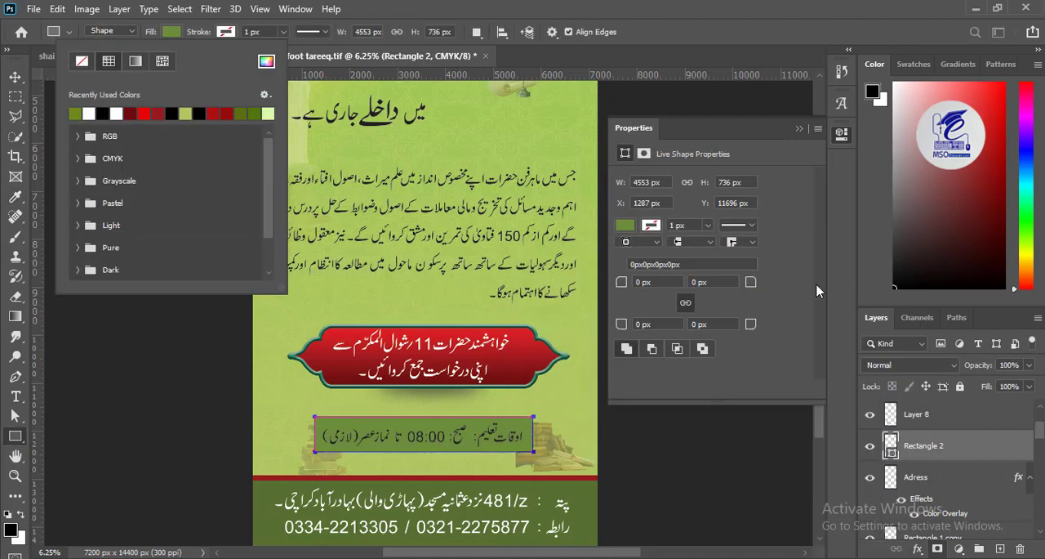
key(v)
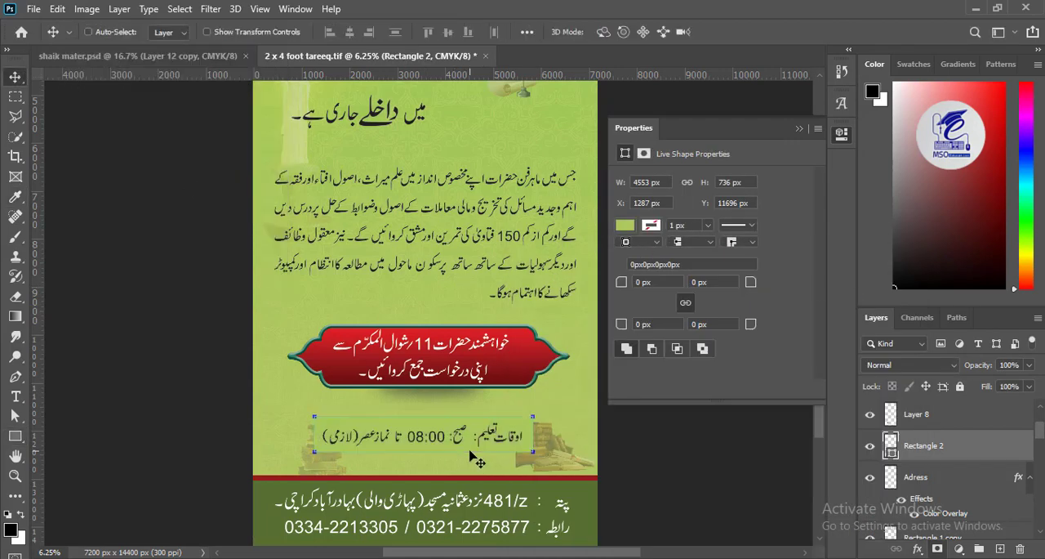
click(88, 32)
click(65, 268)
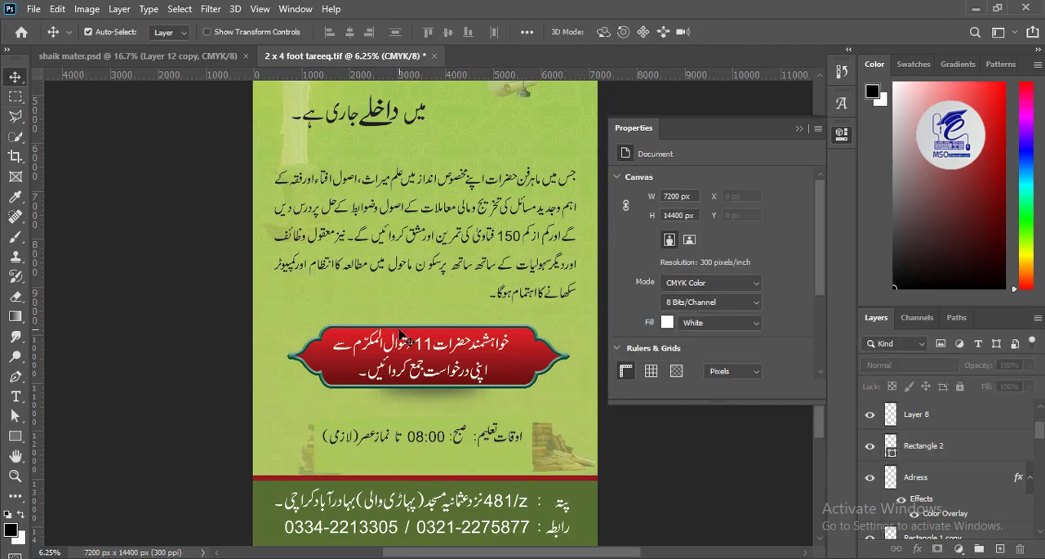
- Move both book images outward beside the timing line and lower the green rectangle's opacity to about 65%
drag(457, 467, 548, 439)
click(495, 466)
drag(310, 473, 295, 468)
click(526, 428)
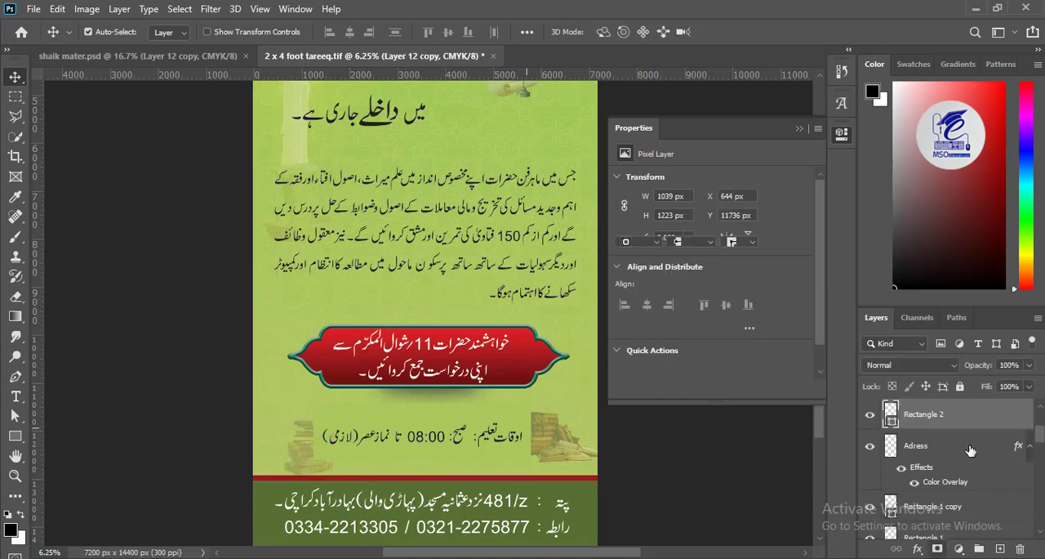
drag(1029, 365, 998, 381)
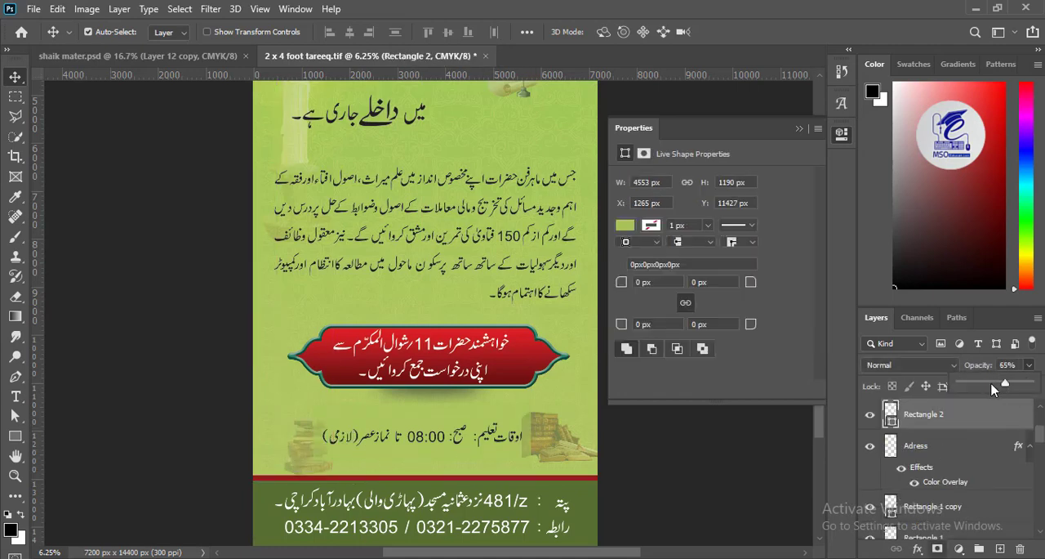
- Soften the left edge of the right-hand books with a 1100 px eraser at 49% opacity and 45% flow
click(551, 454)
click(15, 300)
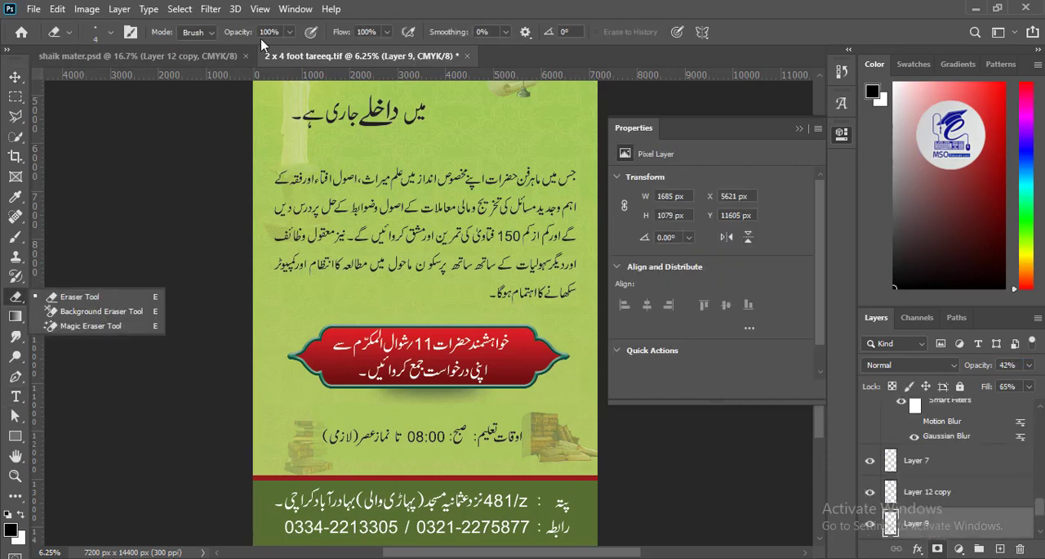
drag(290, 33, 254, 50)
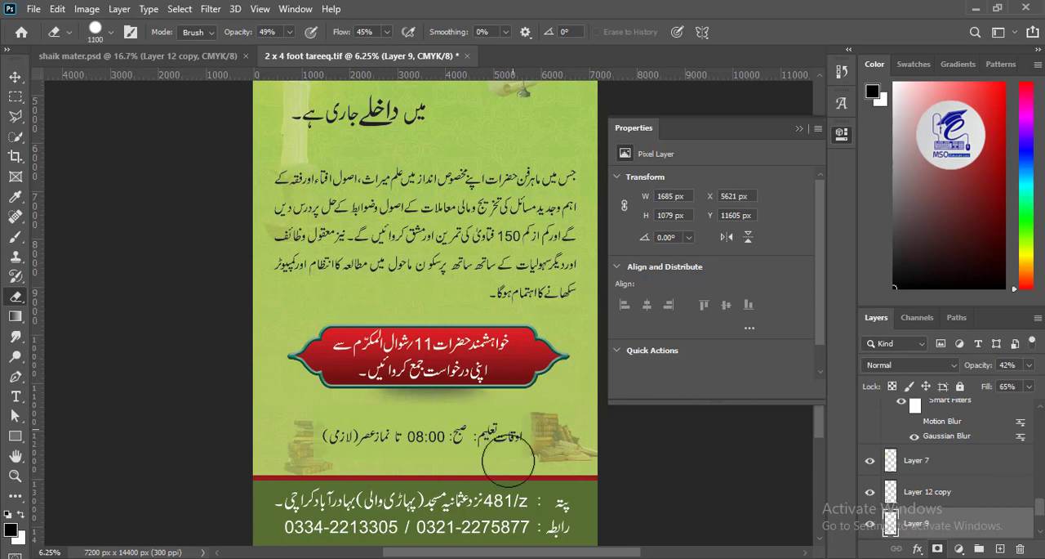
click(19, 76)
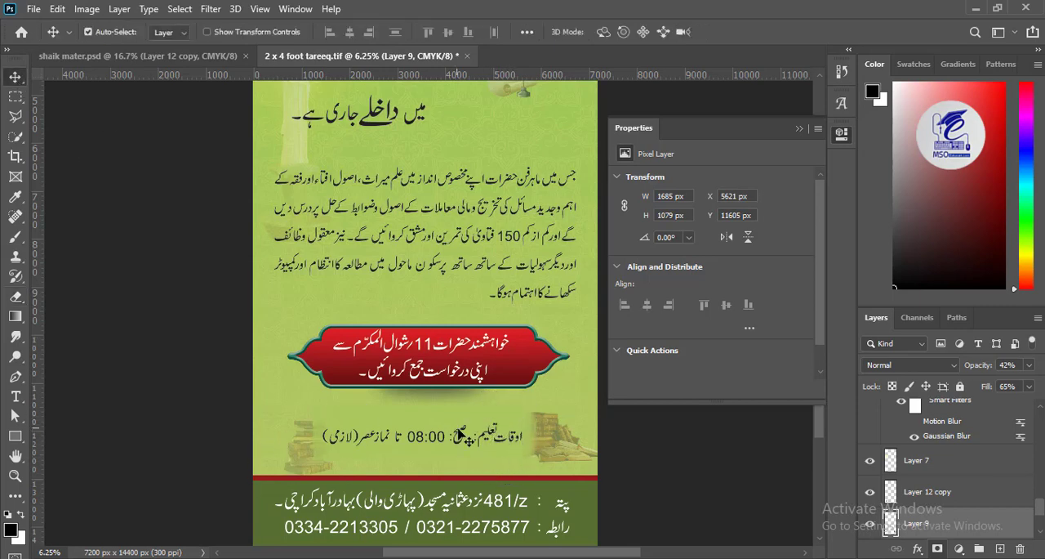
- Enlarge the Urdu body paragraph to about 105%
drag(480, 196, 455, 191)
scroll(455, 191, up, 6)
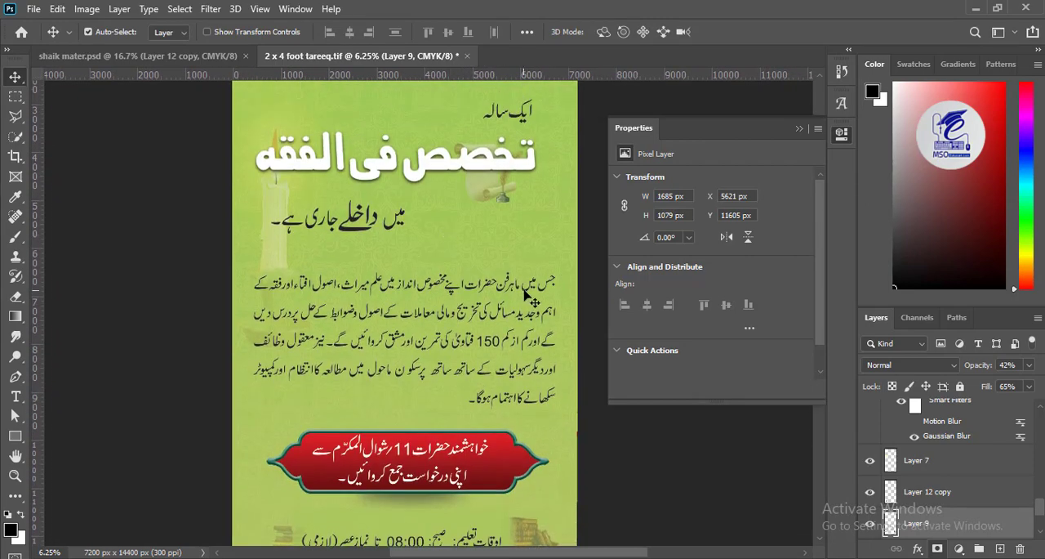
drag(526, 276, 527, 285)
key(ctrl+t)
mouse_move(560, 413)
mouse_down()
mouse_move(555, 424)
mouse_move(556, 415)
mouse_up()
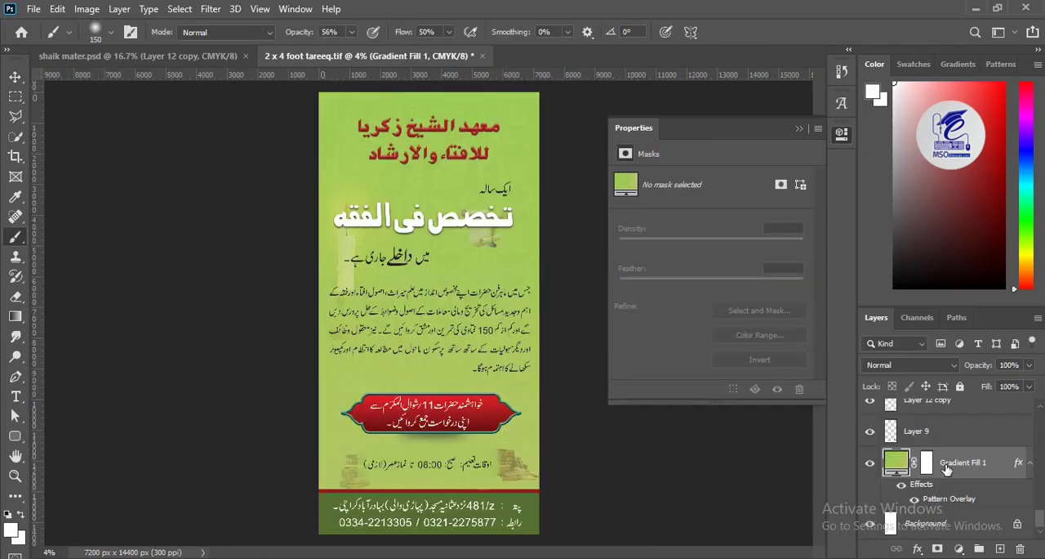
- Add a new layer above Gradient Fill 1 and try a soft white glow behind the paragraph, enlarging the brush to 5000 px
key(ctrl+shift+alt+n)
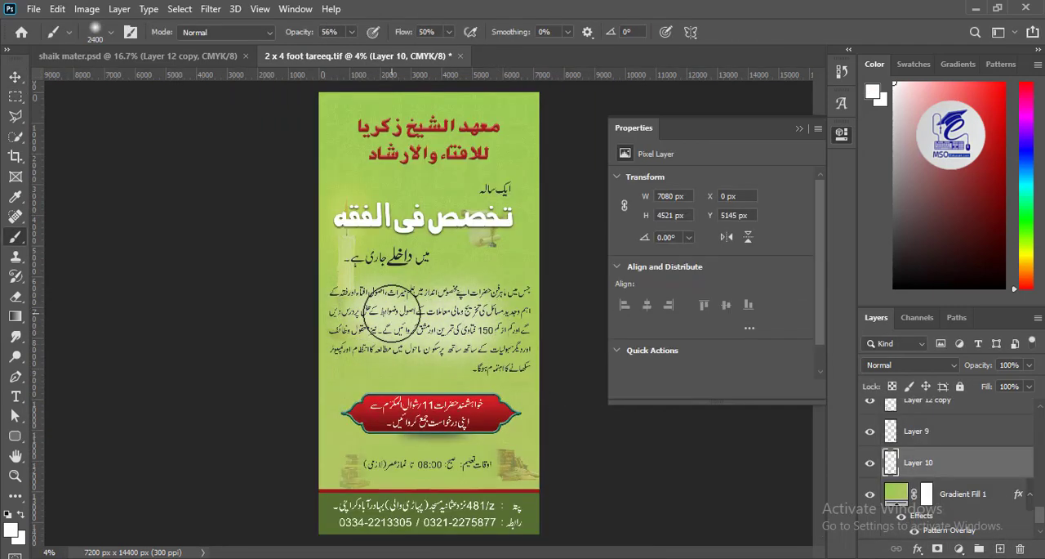
key(ctrl+z)
key(bracketright)
key(bracketright)
key(bracketright)
key(bracketright)
key(bracketright)
key(bracketright)
key(bracketright)
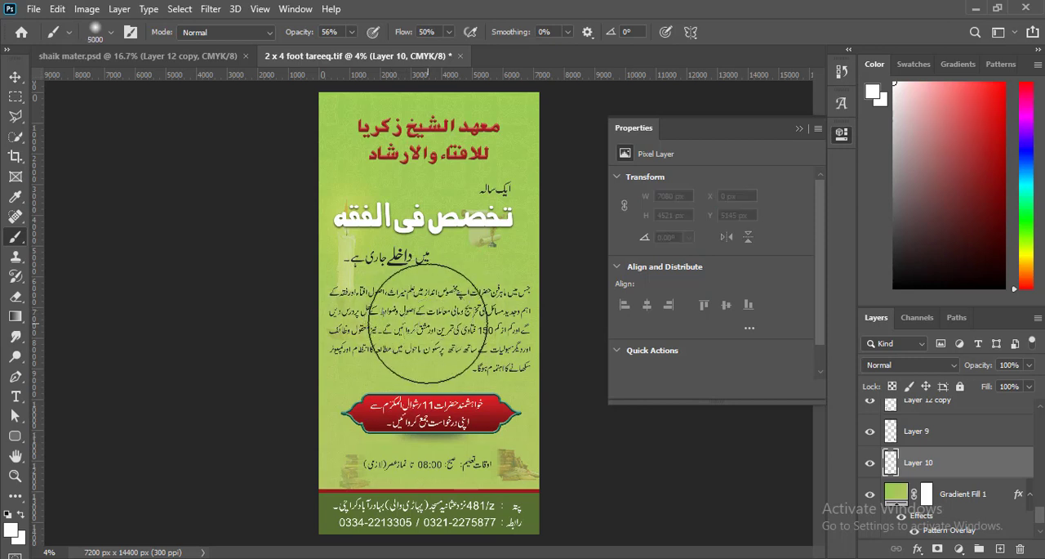
click(429, 322)
key(ctrl+z)
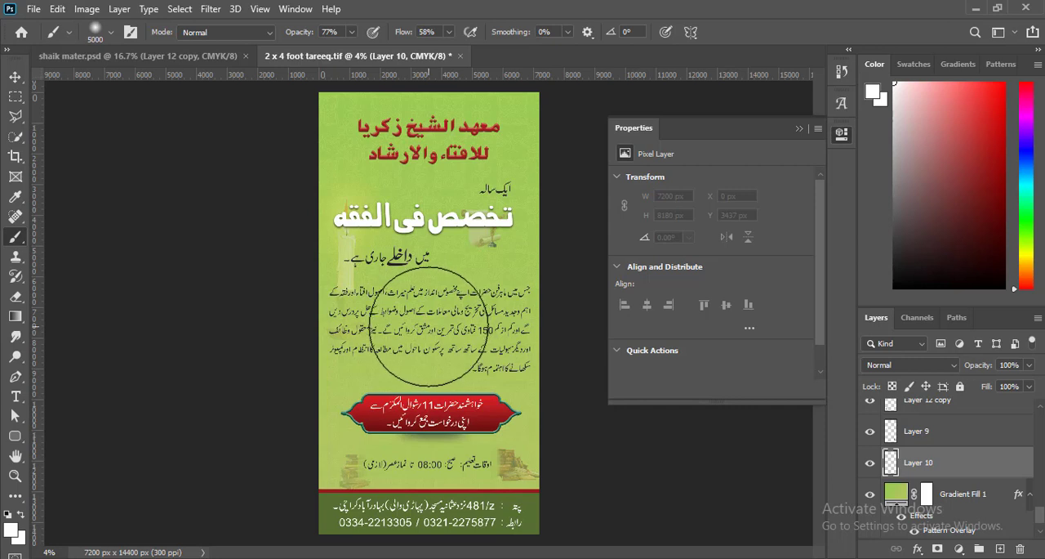
- Paint a soft white glow behind the body paragraph with the 5000 px brush at 77% opacity and 58% flow
click(429, 324)
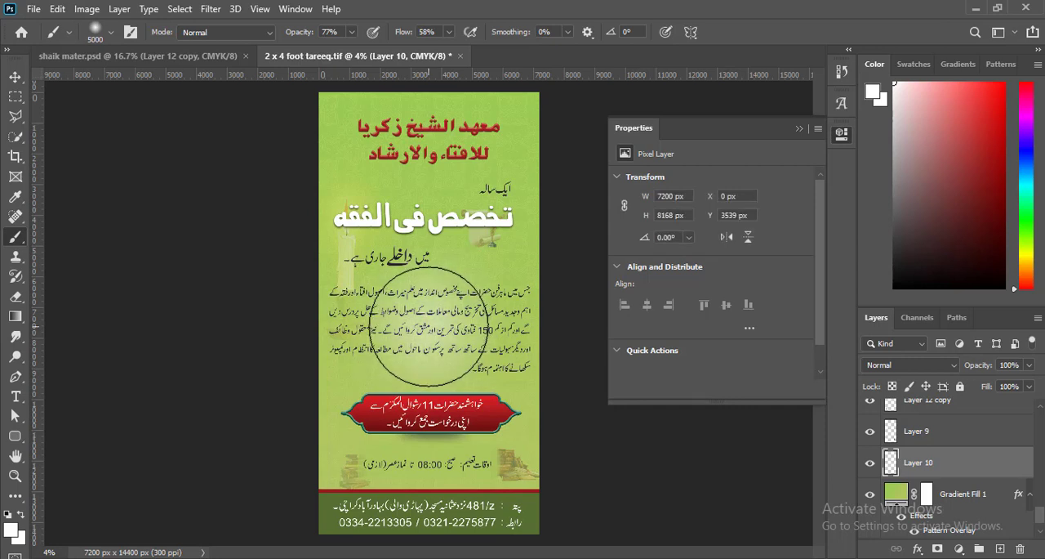
drag(441, 328, 376, 333)
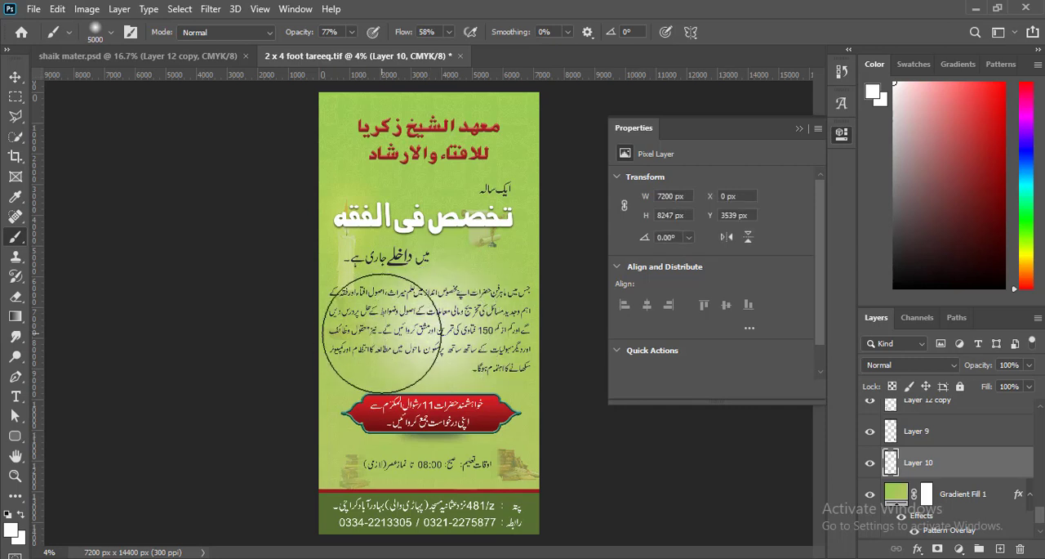
click(385, 336)
click(16, 77)
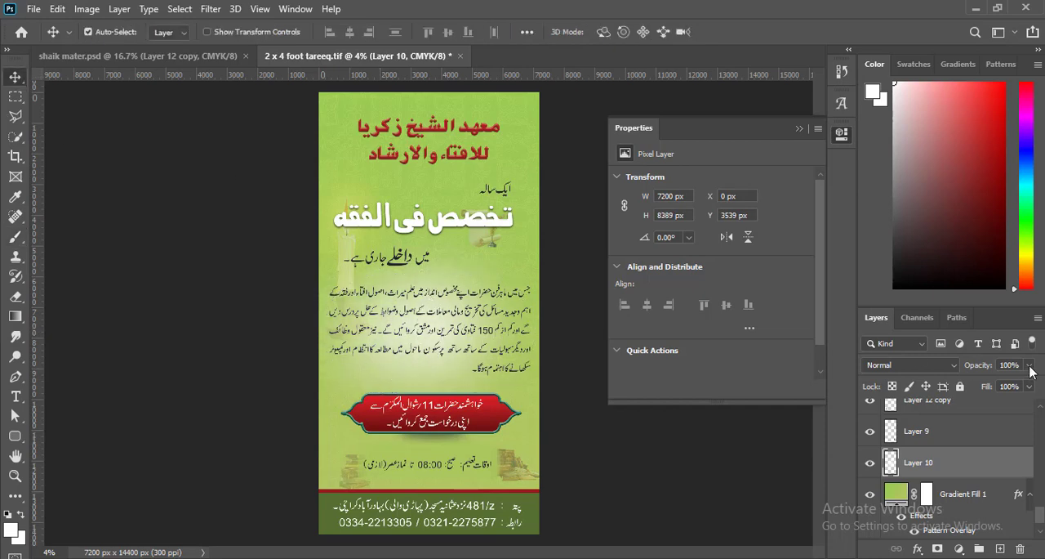
- Reduce the white glow layer's opacity to 51% and nudge it sideways
click(1029, 365)
drag(1032, 383, 1002, 386)
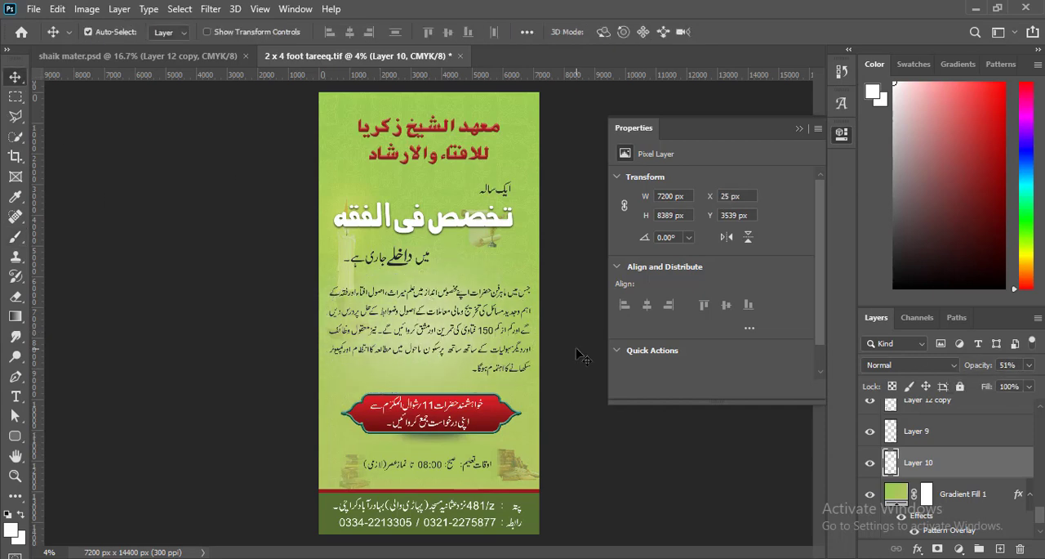
key(shift+Left)
- Enlarge the two-line red heading at the top of the banner to about 6102 × 2108 px
key(ctrl+plus)
key(ctrl+plus)
key(ctrl+plus)
key(ctrl+plus)
drag(420, 337, 346, 350)
key(ctrl+minus)
key(ctrl+minus)
key(ctrl+minus)
drag(421, 231, 441, 352)
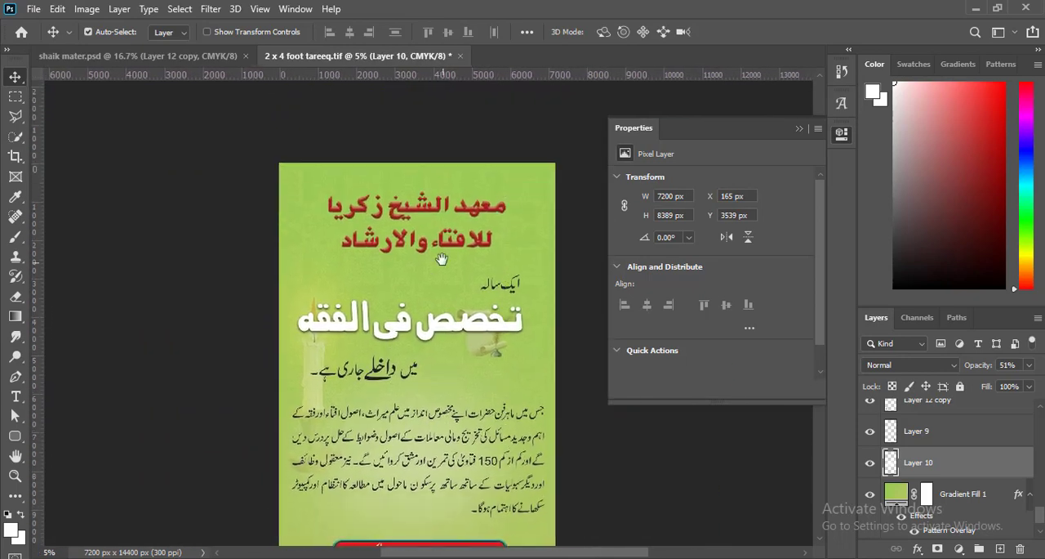
click(419, 219)
key(ctrl+t)
drag(506, 252, 521, 297)
key(Return)
drag(486, 349, 479, 262)
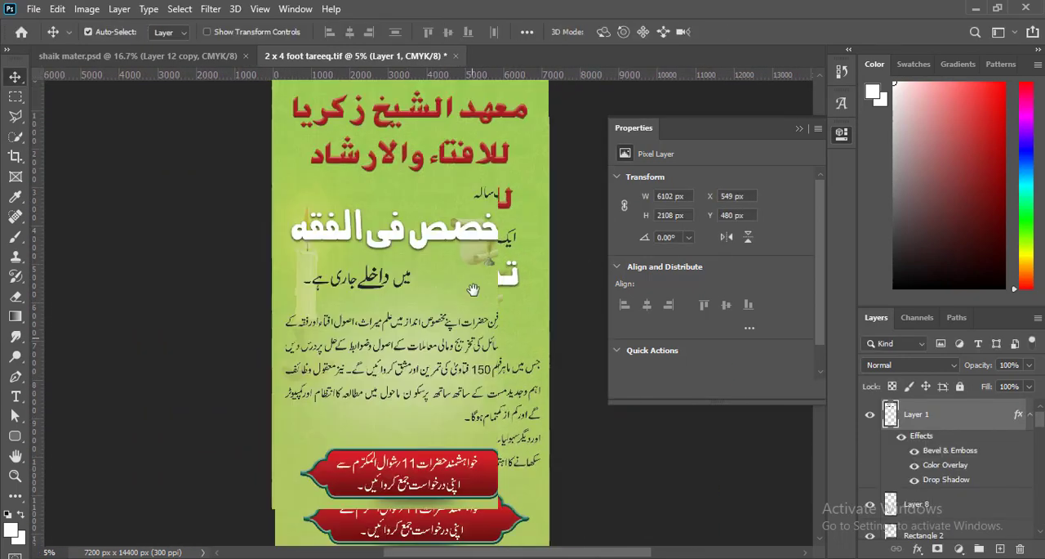
key(ctrl+minus)
key(ctrl+minus)
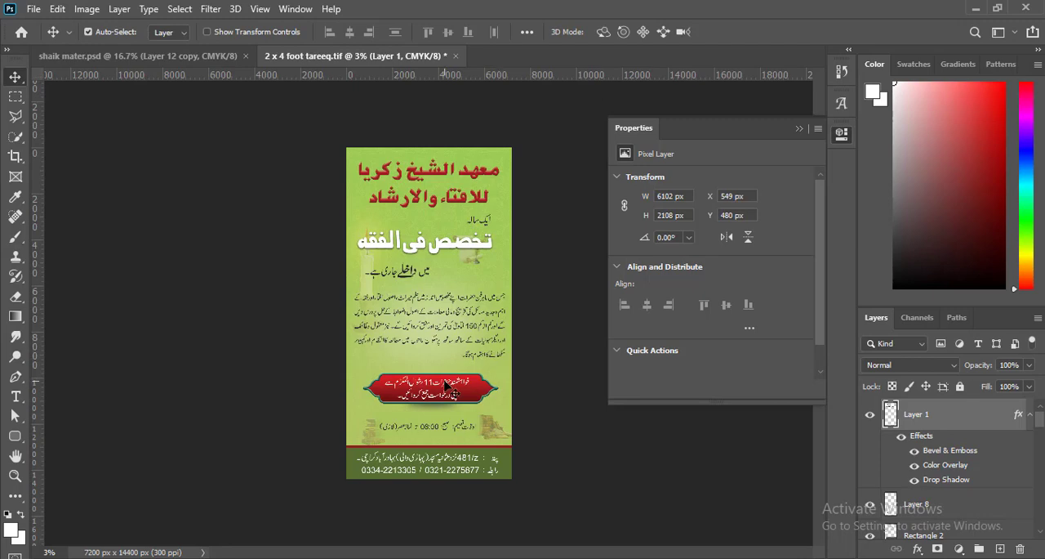
- Collapse Group 1 and enlarge its red ornamental frame
key(ctrl+plus)
key(ctrl+plus)
key(ctrl+plus)
drag(516, 481, 507, 333)
click(510, 336)
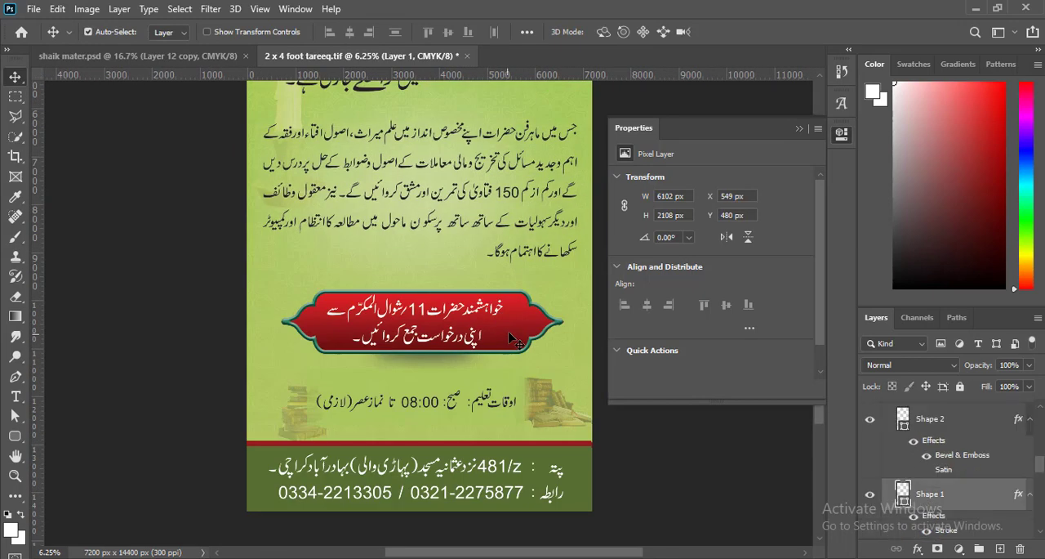
drag(1039, 452, 1038, 411)
scroll(1039, 415, down, 3)
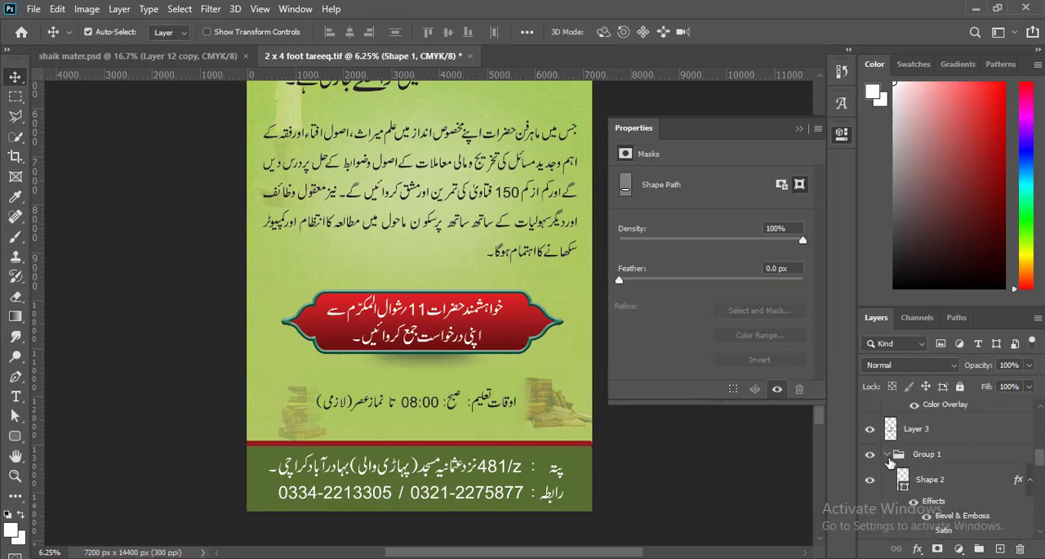
click(919, 456)
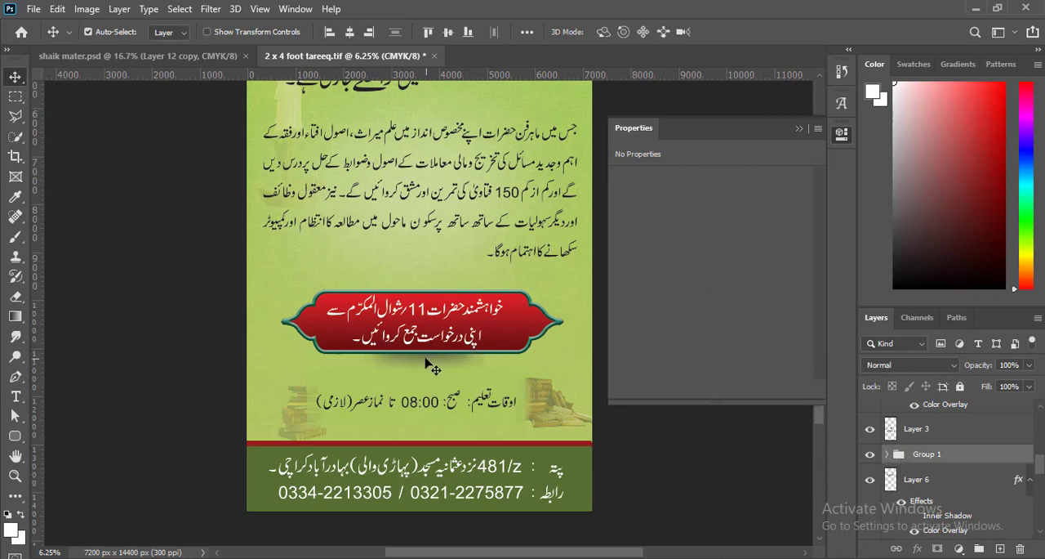
key(ctrl+t)
drag(565, 379, 577, 399)
key(Return)
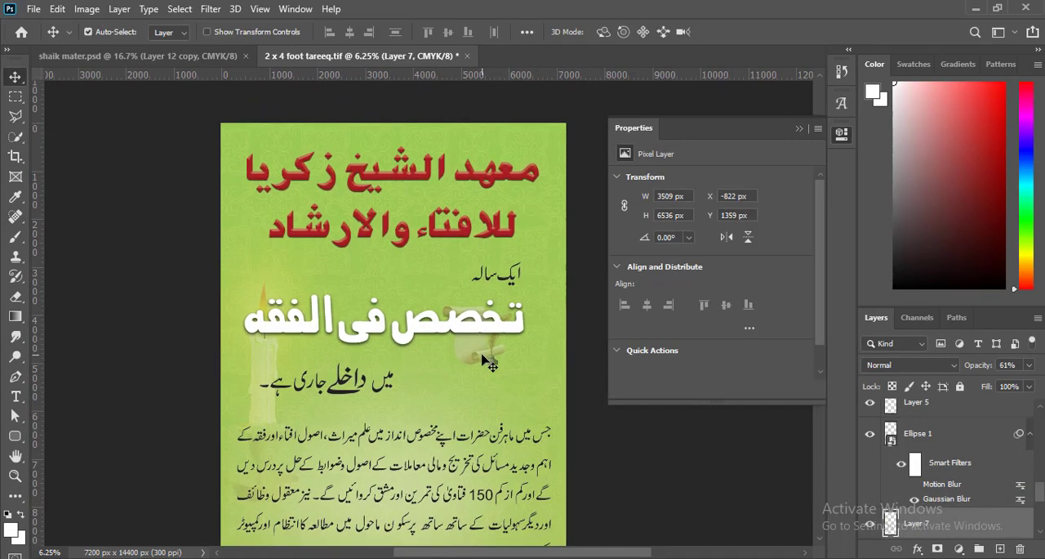
- Enlarge the faded scroll and quill image beside the white title to about 2144 × 1828 px
click(485, 355)
key(ctrl+t)
drag(511, 367, 546, 393)
key(Return)
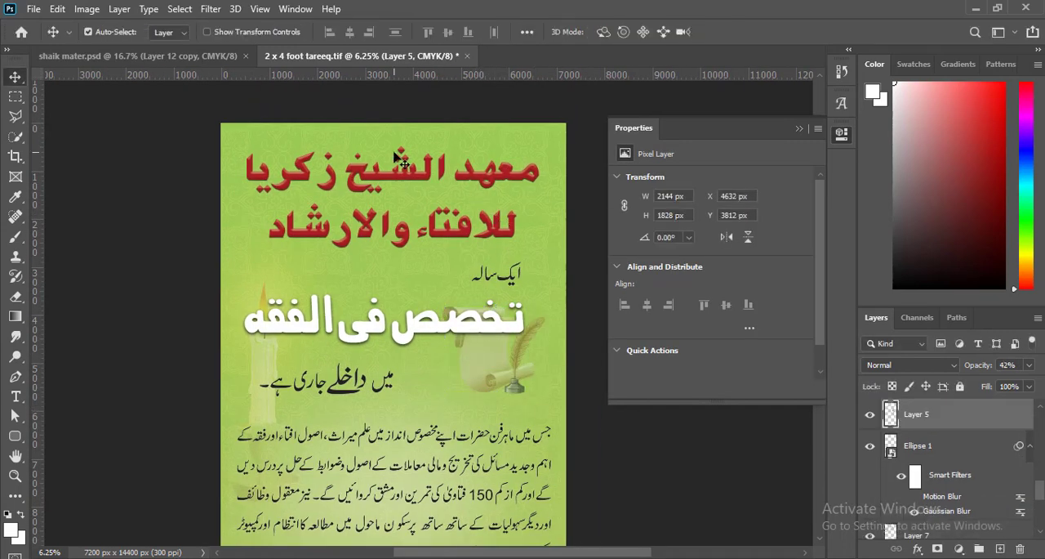
click(178, 57)
click(246, 57)
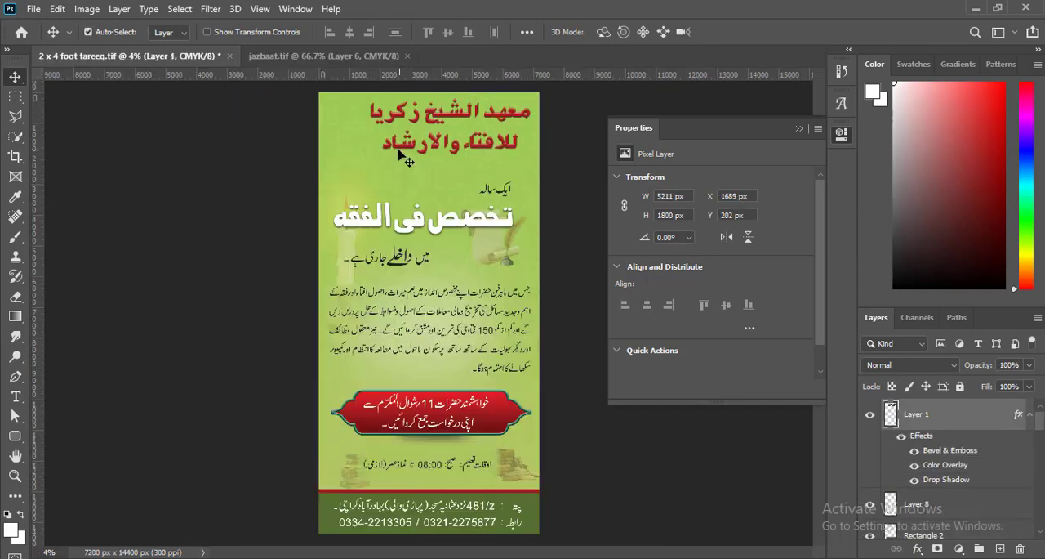
drag(399, 148, 400, 149)
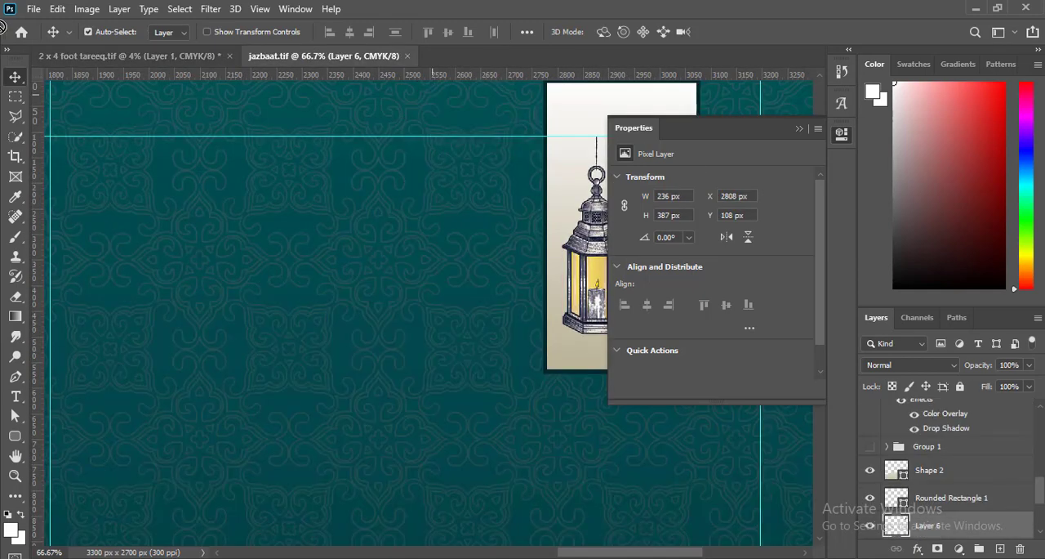
- Copy the hanging lanterns from jazbaat.tif into the banner's upper-left corner and scale them to about 1117 × 1832 px
drag(2, 27, 344, 133)
key(ctrl+t)
key(Return)
- Enlarge the lanterns to about 1352 × 2218 px against the top edge and shift the red heading slightly down
key(ctrl+plus)
key(ctrl+plus)
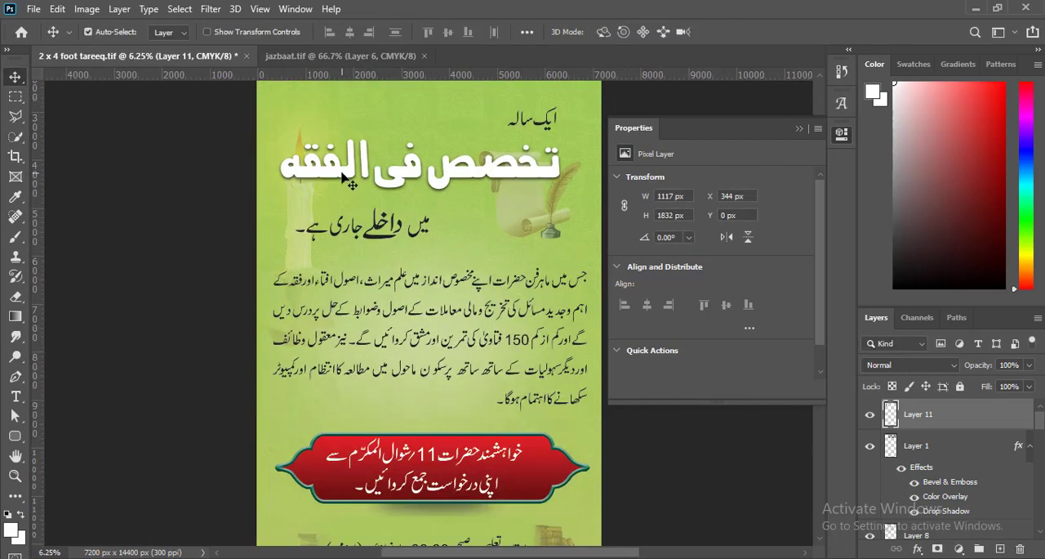
drag(347, 173, 356, 335)
mouse_move(299, 197)
mouse_down()
mouse_move(341, 245)
mouse_move(297, 199)
mouse_up()
key(ctrl+t)
key(Return)
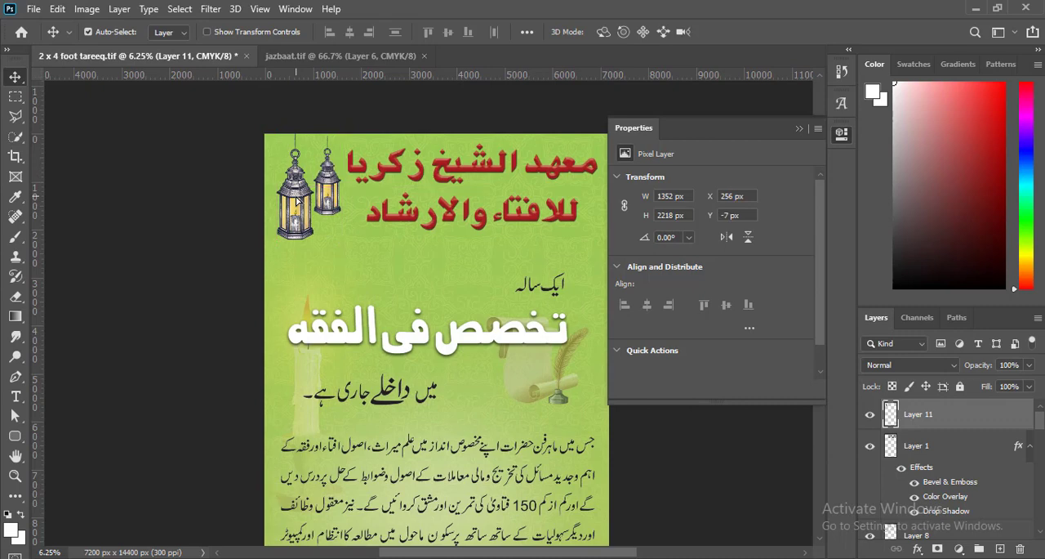
key(ctrl+minus)
drag(406, 151, 409, 163)
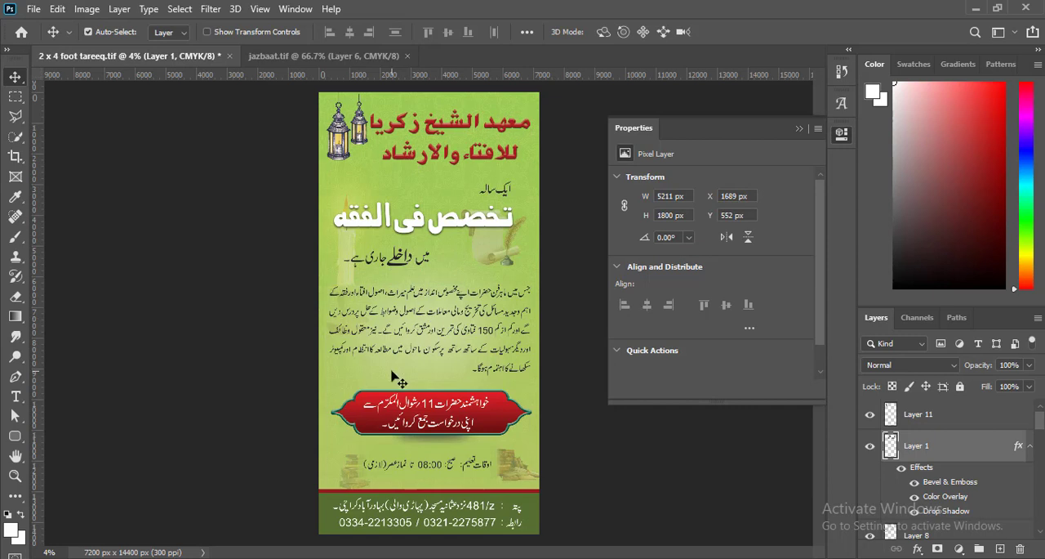
- Try a smaller duplicate of the faded scroll, about 1362 × 1161 px, above the red frame, and delete the duplicate
click(486, 239)
key(ctrl+j)
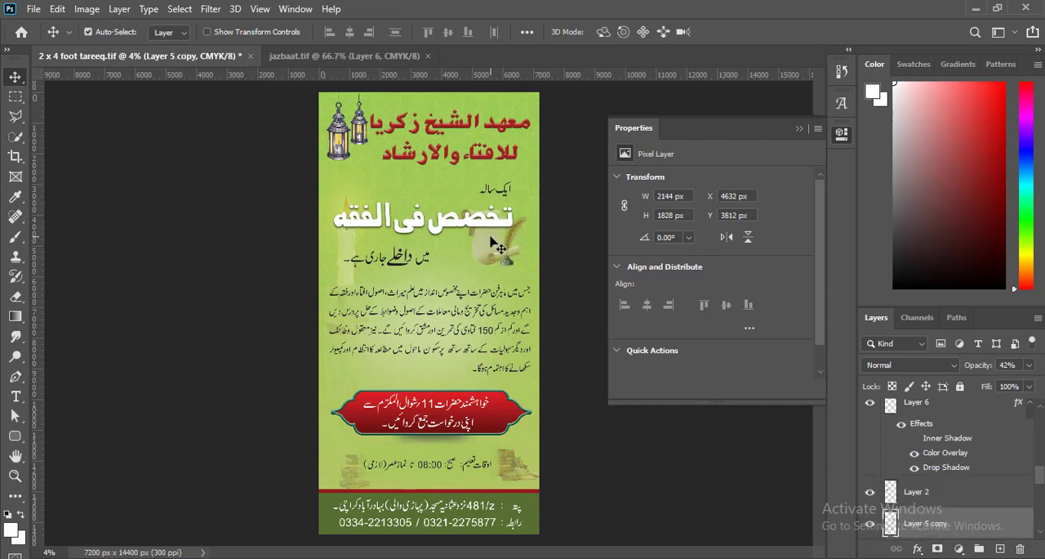
drag(488, 236, 366, 380)
key(ctrl+t)
drag(403, 411, 374, 382)
key(Return)
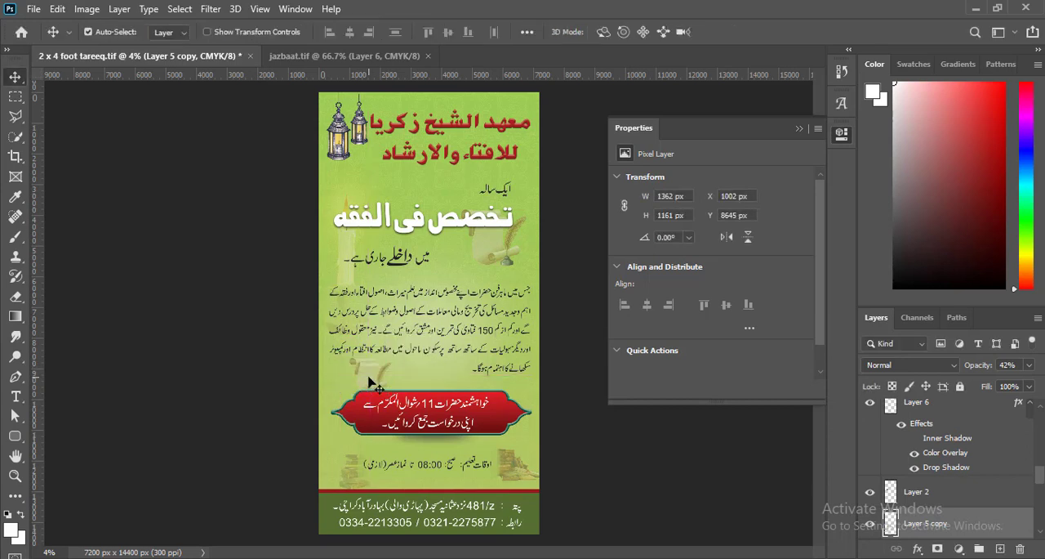
key(Delete)
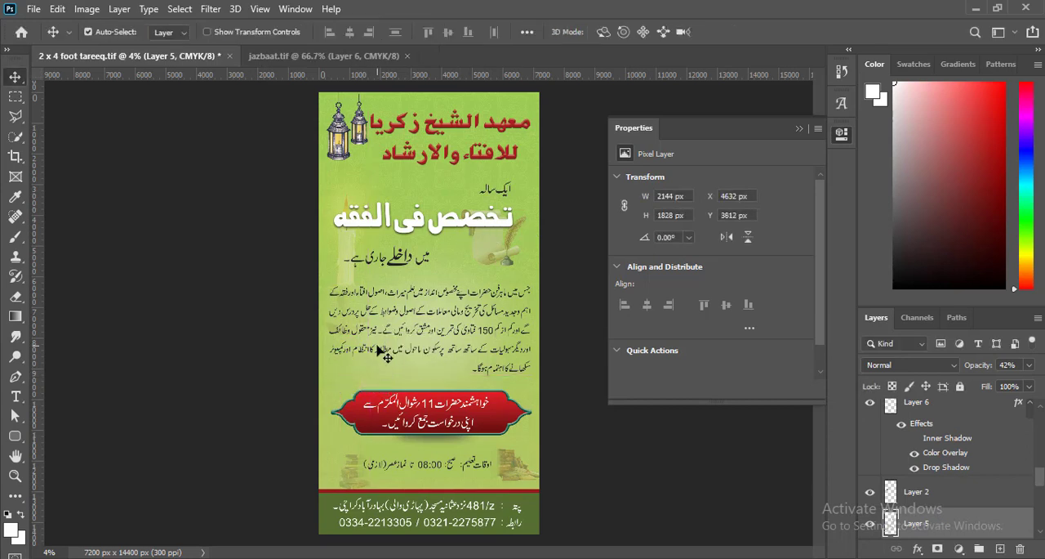